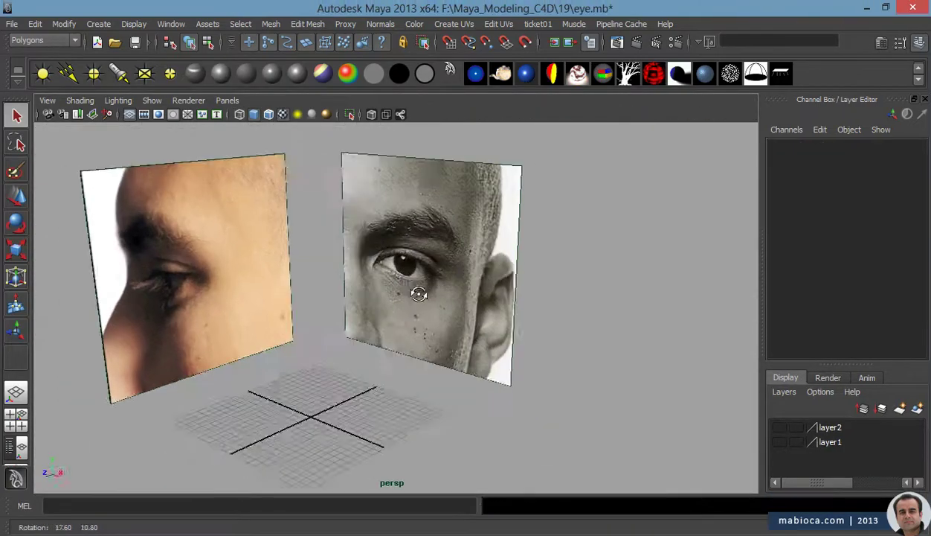
# Create a polygon pipe from the Polygons shelf in front view and turn it 90 degrees on X
pyautogui.press('space')
pyautogui.press('space')
pyautogui.scroll(5, 271, 387)
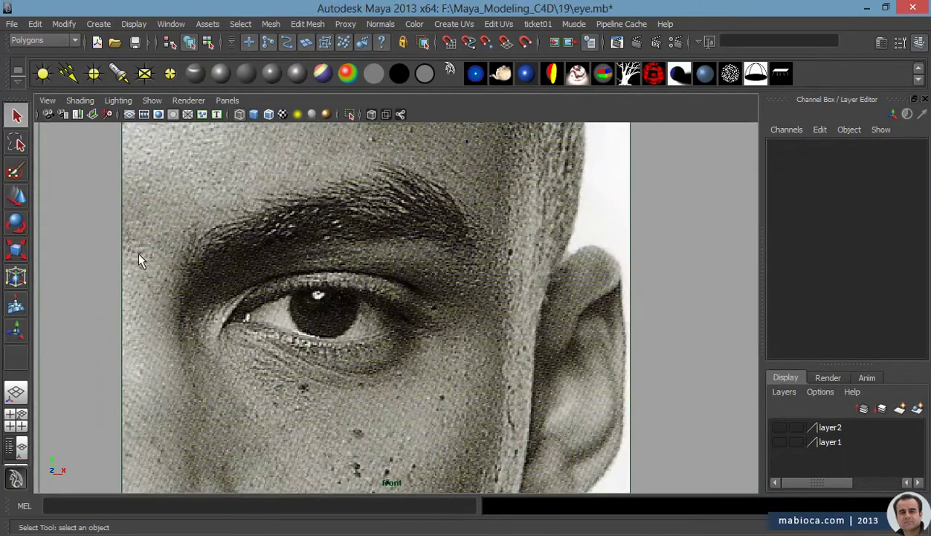
pyautogui.click(18, 71)
pyautogui.click(42, 128)
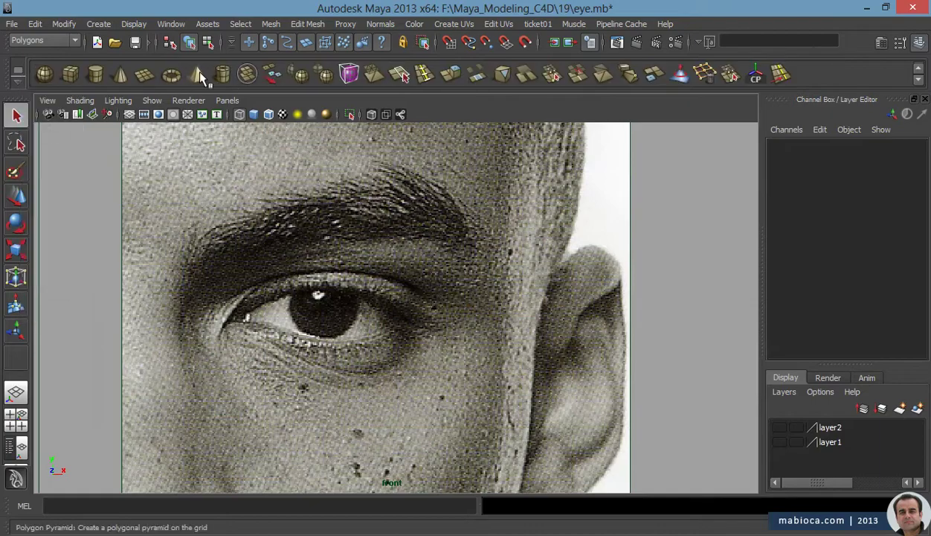
pyautogui.press('e')
pyautogui.scroll(5, 360, 313)
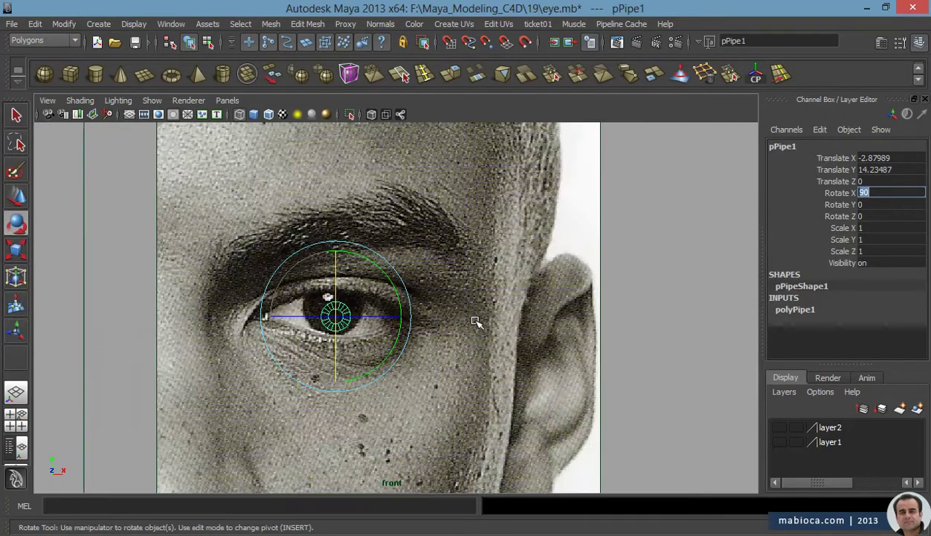
# Give the pipe 12 axis subdivisions and a wall thickness of 2.3
pyautogui.click(795, 310)
pyautogui.click(814, 295)
pyautogui.moveTo(639, 267)
pyautogui.mouseDown(button='middle')
pyautogui.moveTo(559, 267)
pyautogui.moveTo(497, 379)
pyautogui.mouseUp(button='middle')
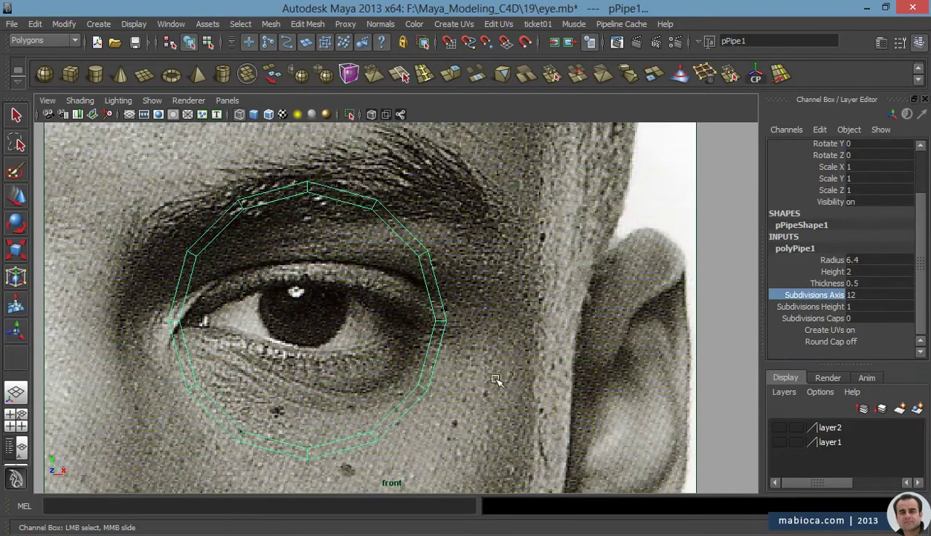
pyautogui.click(828, 283)
pyautogui.moveTo(521, 266); pyautogui.dragTo(567, 267, button='middle')
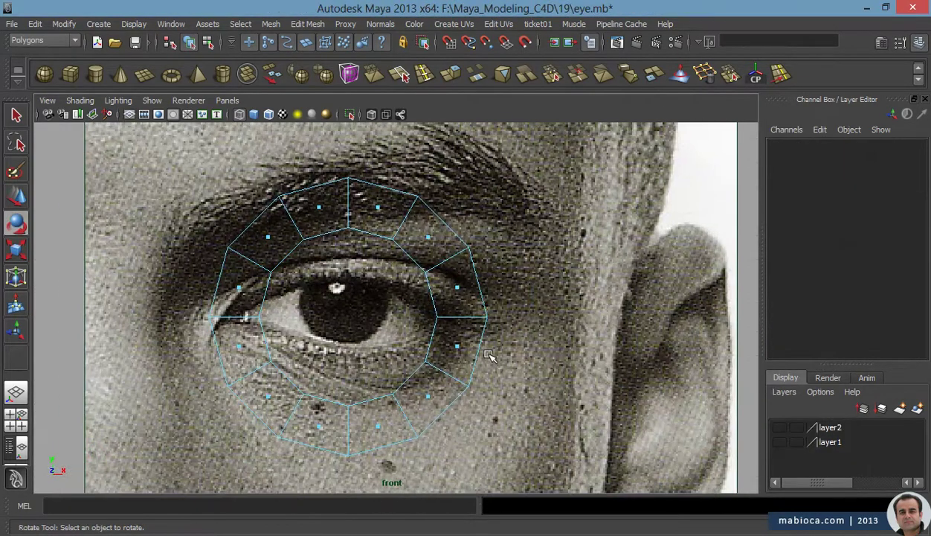
# Select all of the pipe's vertices with the Scale tool active
pyautogui.moveTo(435, 305); pyautogui.dragTo(428, 322, button='right')
pyautogui.scroll(-2, 428, 322)
pyautogui.moveTo(178, 141); pyautogui.dragTo(535, 484)
pyautogui.press('r')
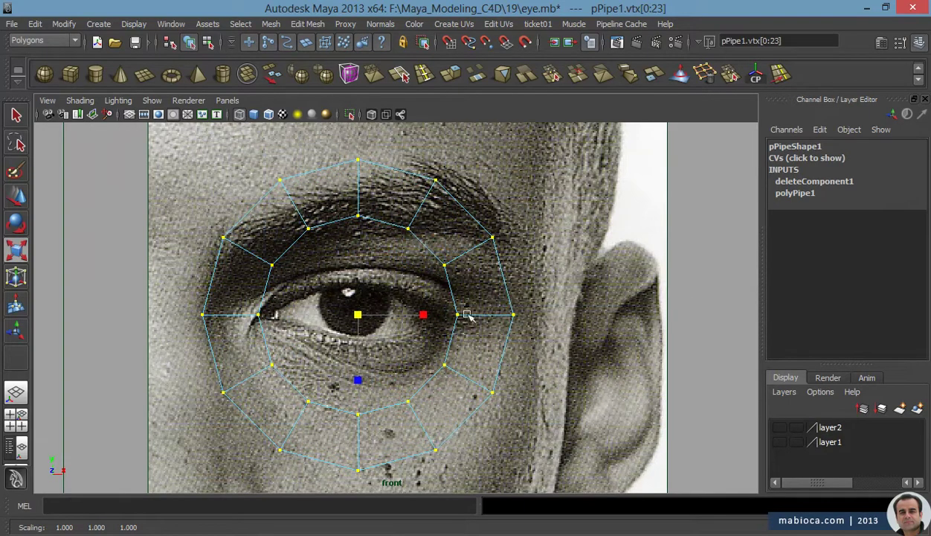
# Pull the upper-right inner ring vertex onto the upper eyelid line
pyautogui.press('w')
pyautogui.scroll(3, 348, 292)
pyautogui.click(280, 300)
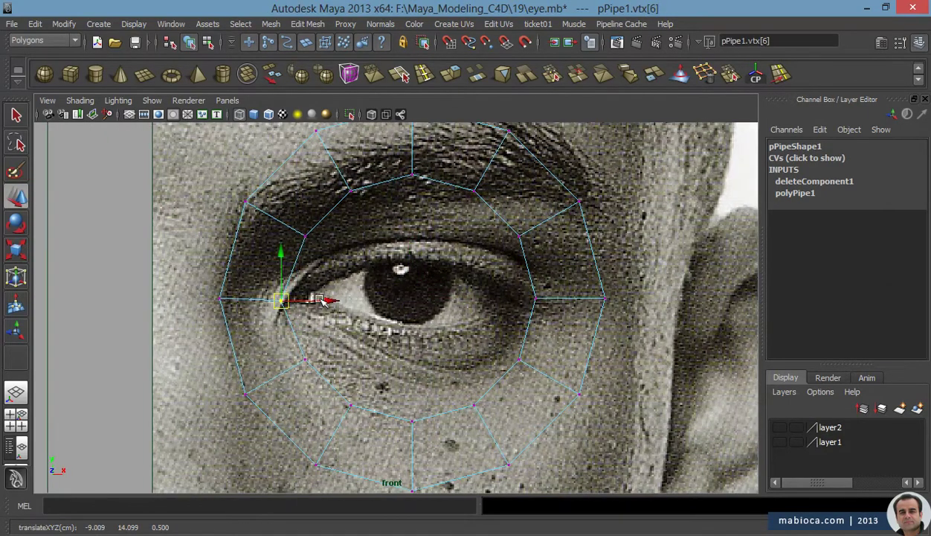
pyautogui.click(519, 236)
pyautogui.moveTo(519, 237); pyautogui.dragTo(463, 262)
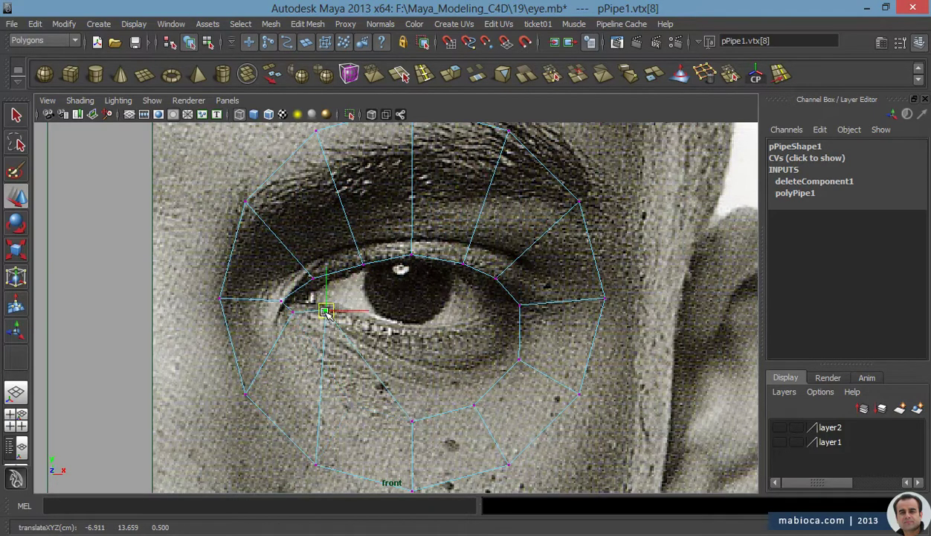
# Move lower inner-ring vertices onto the lower eyelid line, then adjust the inner-corner and bottom outer vertices
pyautogui.moveTo(474, 372); pyautogui.dragTo(461, 335)
pyautogui.click(452, 282)
pyautogui.moveTo(520, 357); pyautogui.dragTo(501, 315)
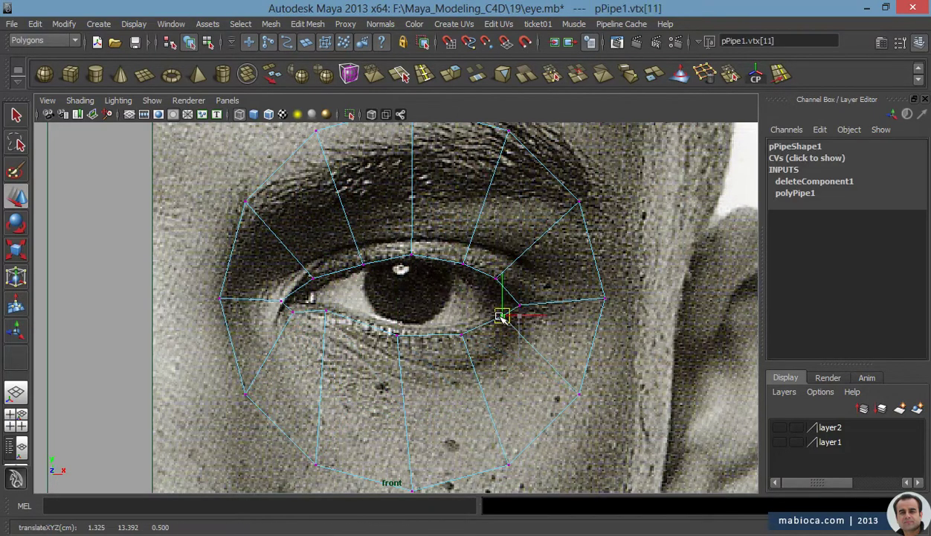
pyautogui.click(533, 296)
pyautogui.click(531, 295)
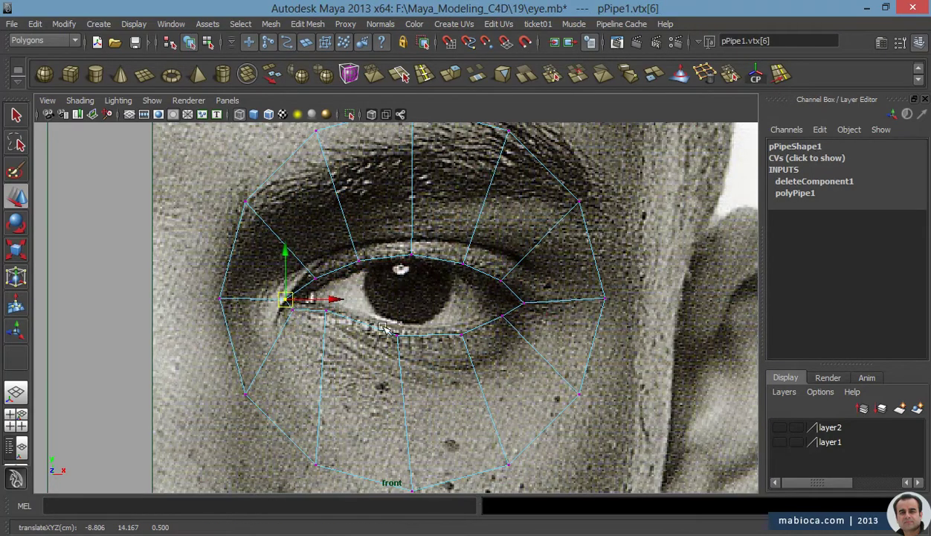
pyautogui.click(503, 317)
pyautogui.click(396, 334)
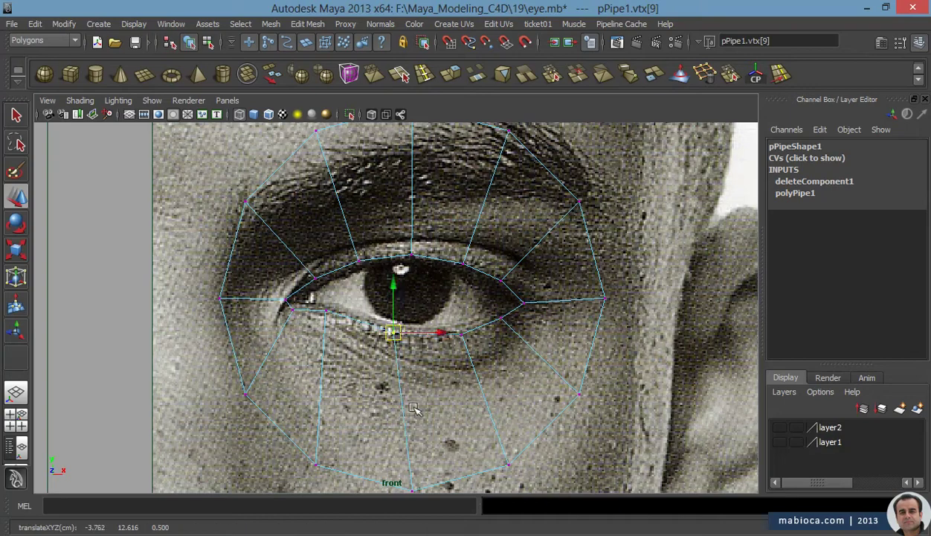
pyautogui.scroll(-1, 414, 407)
pyautogui.click(399, 469)
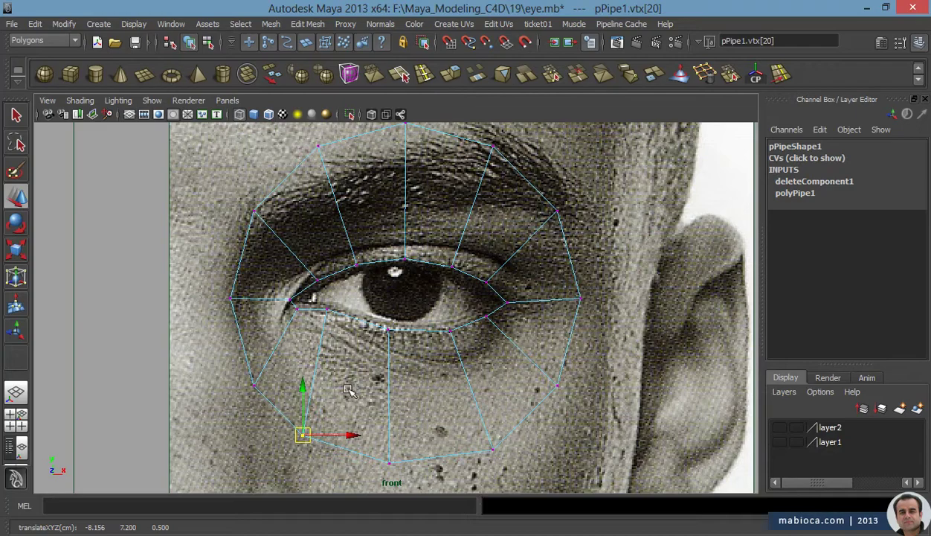
# Select the inner eyelid ring and push it back into the head in side view
pyautogui.moveTo(512, 366); pyautogui.dragTo(514, 368)
pyautogui.press('space')
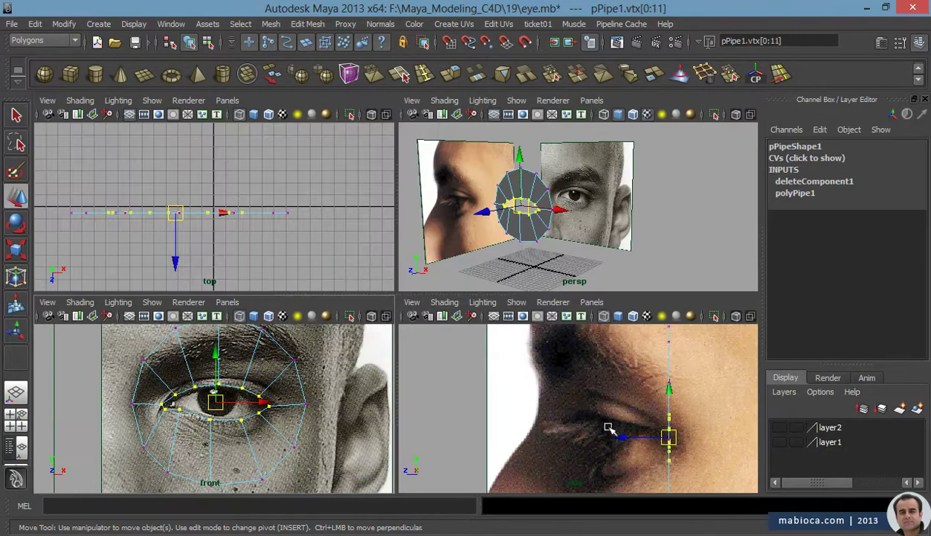
pyautogui.moveTo(683, 444); pyautogui.dragTo(617, 444)
pyautogui.press('space')
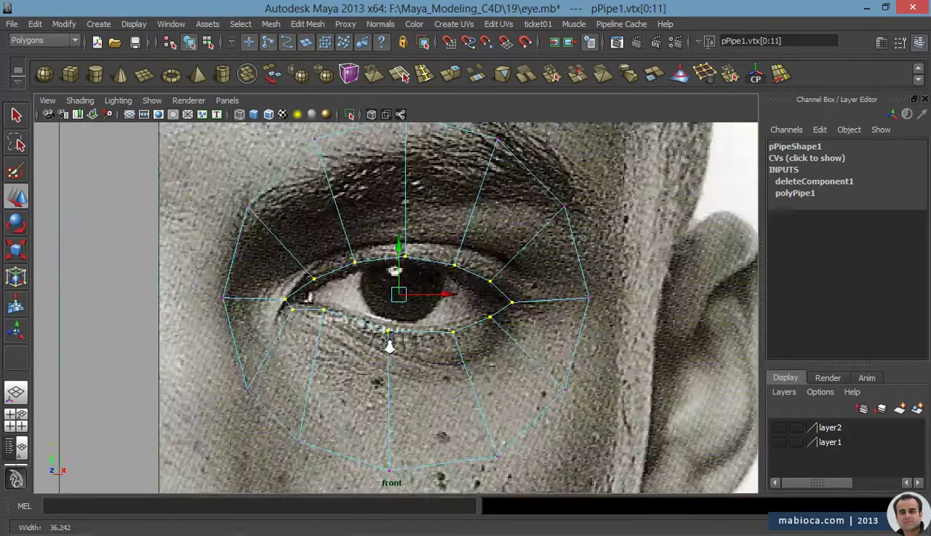
pyautogui.press('space')
pyautogui.press('space')
pyautogui.moveTo(398, 337); pyautogui.dragTo(436, 334)
pyautogui.press('space')
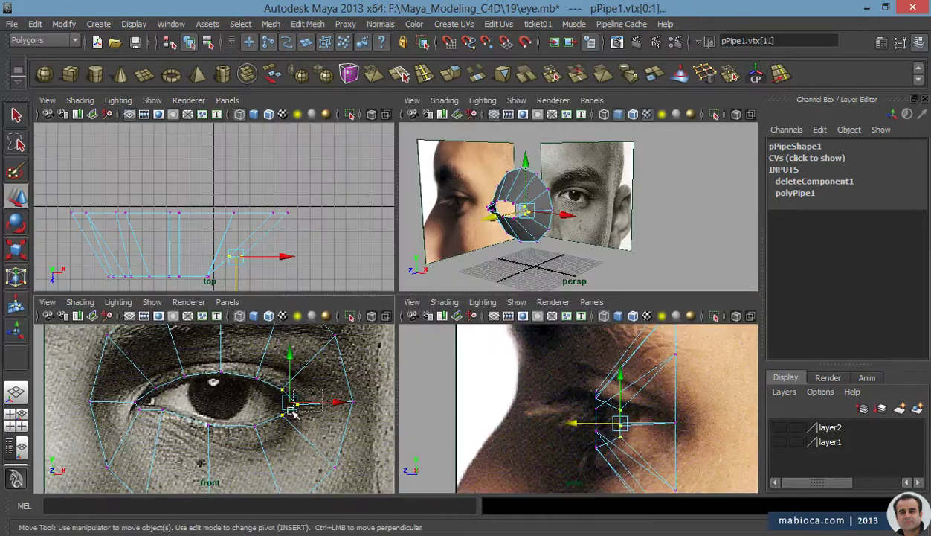
# Adjust eyelid vertices in side view, pulling the eye-corner vertex pair forward
pyautogui.press('space')
pyautogui.scroll(3, 578, 396)
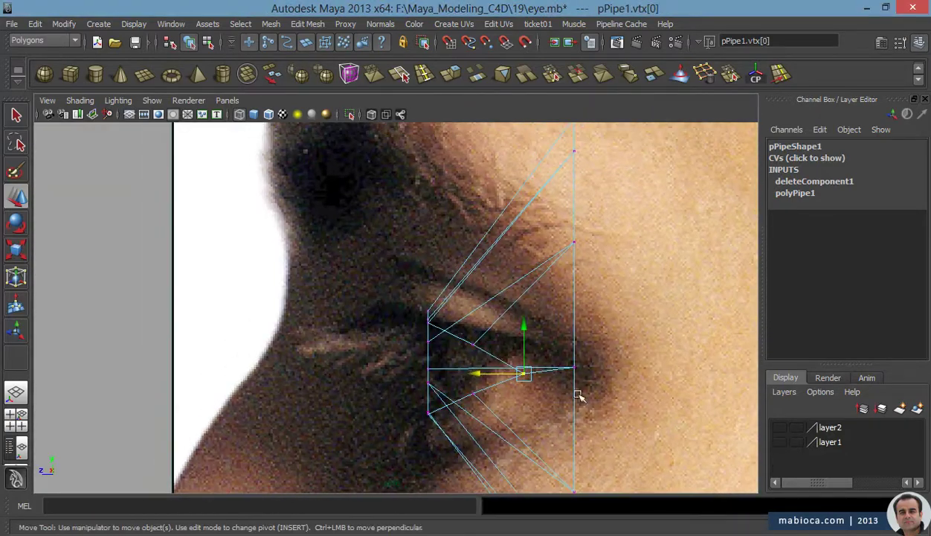
pyautogui.moveTo(467, 358); pyautogui.dragTo(433, 365)
pyautogui.press('space')
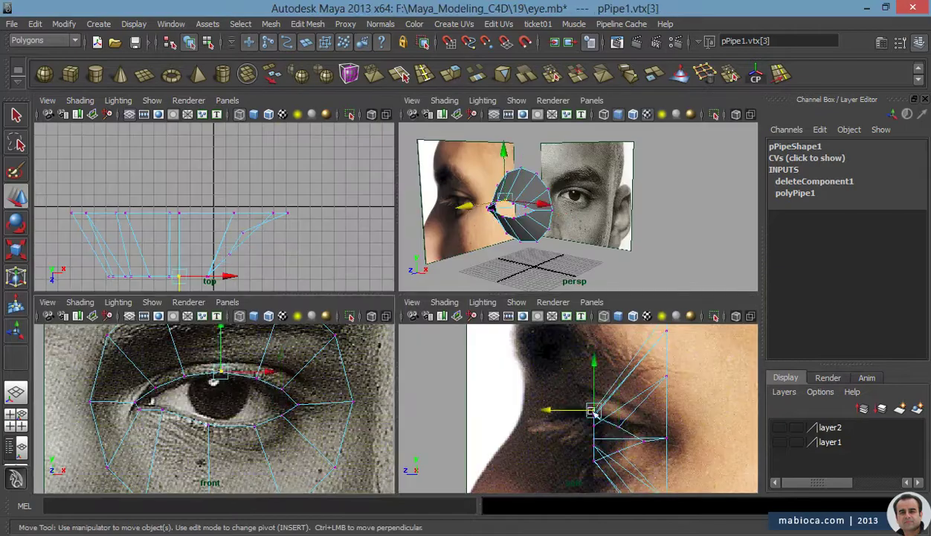
pyautogui.moveTo(580, 447); pyautogui.dragTo(634, 470)
pyautogui.moveTo(606, 422); pyautogui.dragTo(567, 437)
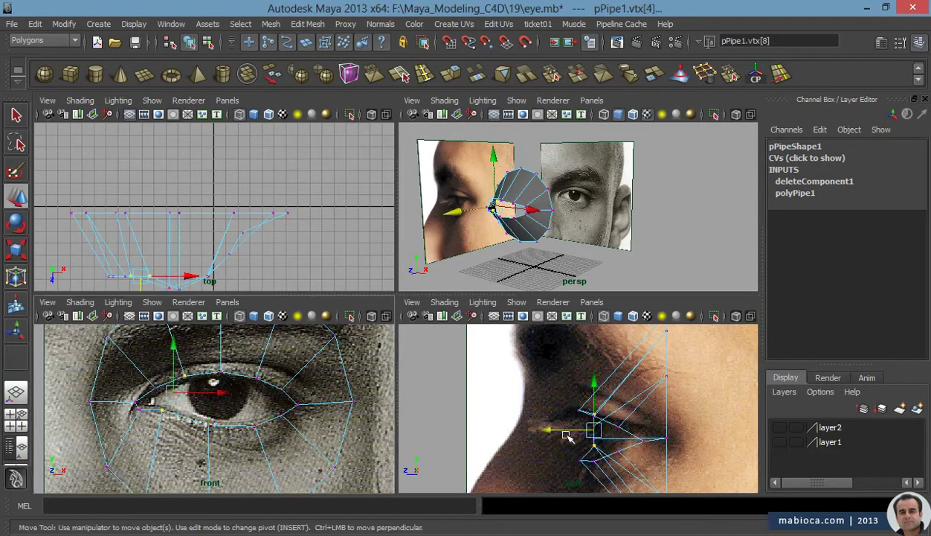
pyautogui.moveTo(609, 475); pyautogui.dragTo(516, 491)
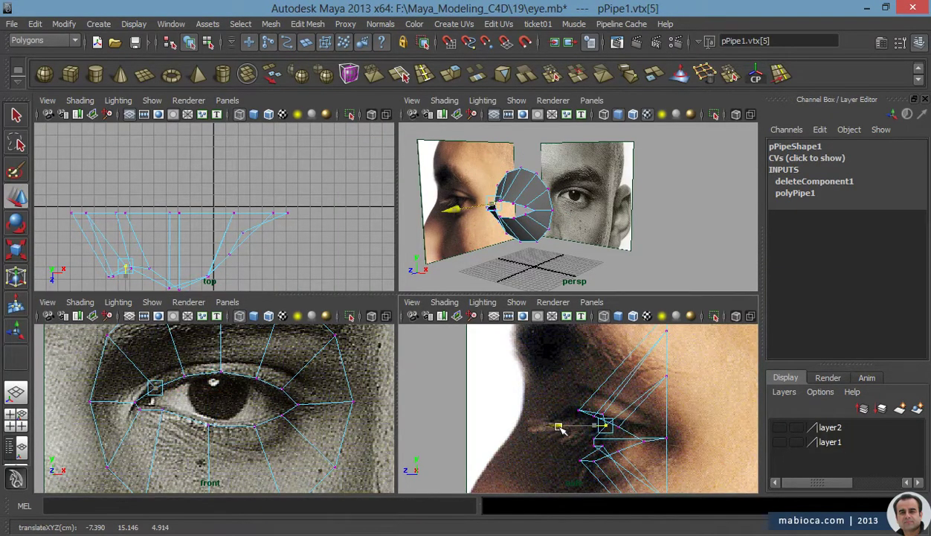
pyautogui.moveTo(573, 435); pyautogui.dragTo(668, 463)
# Round the socket's back-edge curve from above, then add a new polygon sphere
pyautogui.press('space')
pyautogui.moveTo(461, 223); pyautogui.dragTo(462, 186)
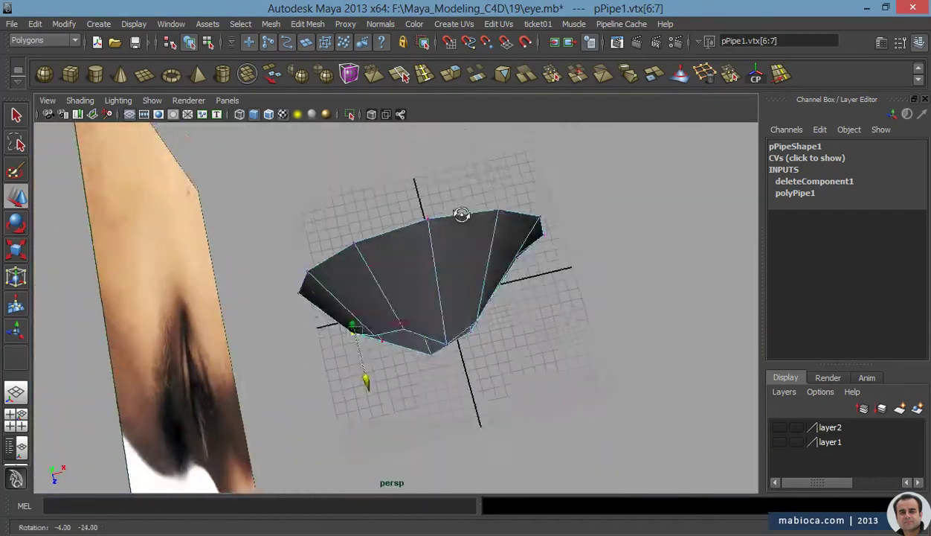
pyautogui.click(301, 377)
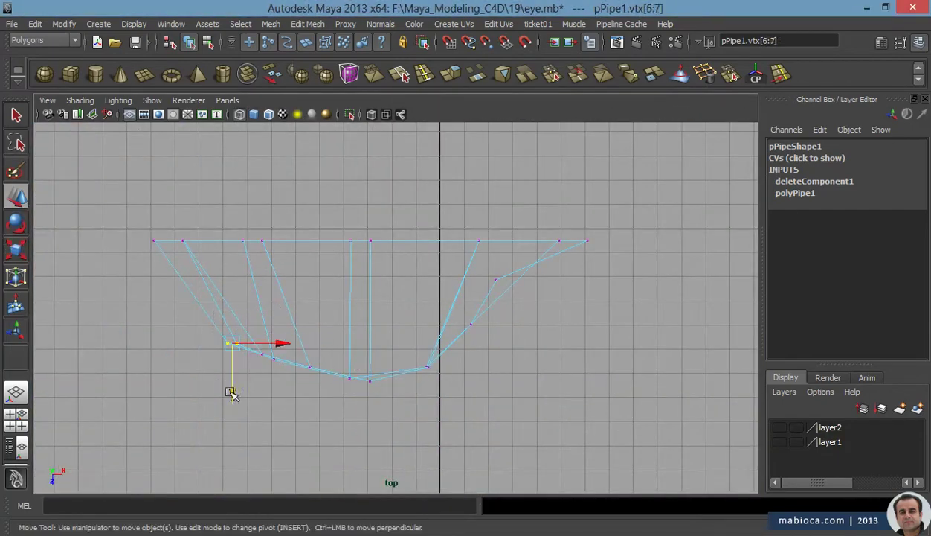
pyautogui.moveTo(231, 394); pyautogui.dragTo(232, 406)
pyautogui.click(369, 380)
pyautogui.click(471, 323)
pyautogui.moveTo(471, 370); pyautogui.dragTo(471, 390)
pyautogui.click(496, 279)
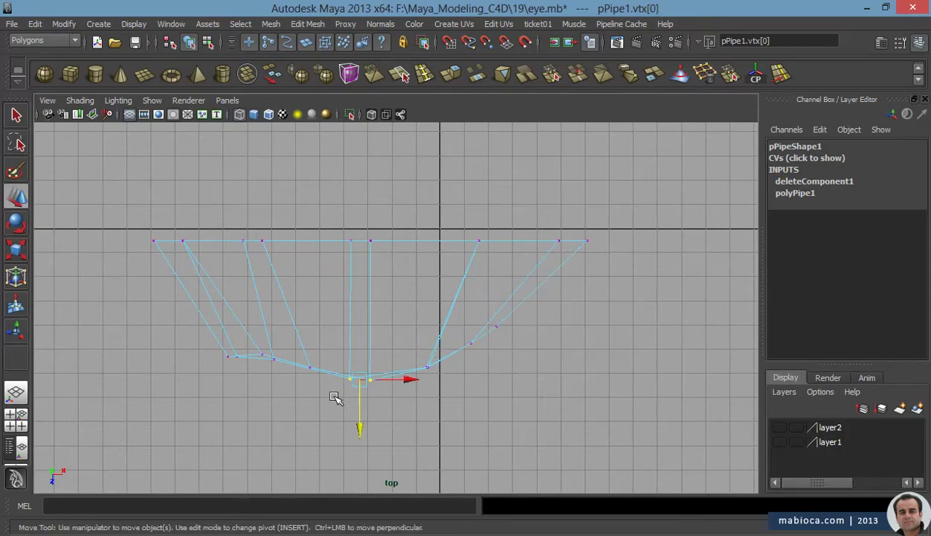
pyautogui.press('space')
pyautogui.press('space')
pyautogui.click(459, 324)
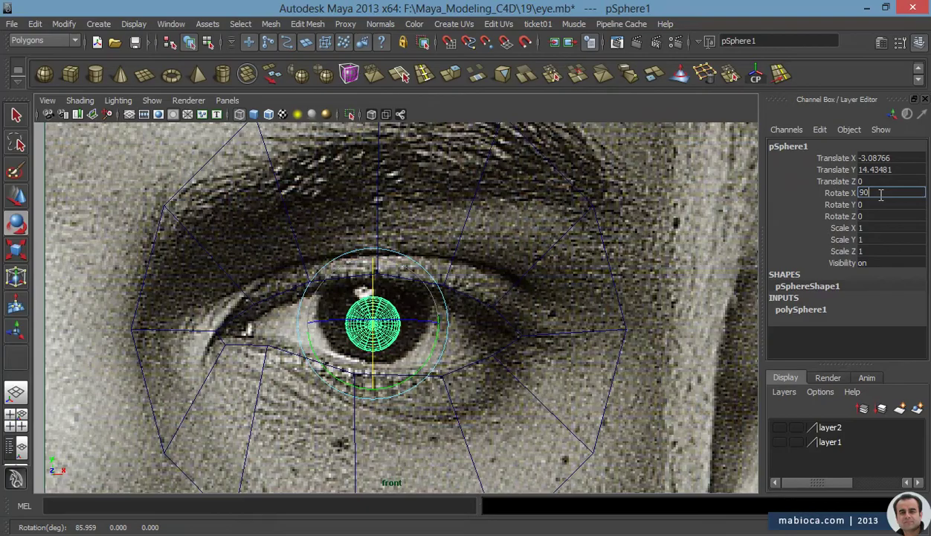
pyautogui.write('90')
# Rotate the sphere 90 degrees on X and scale it up to fit the eye
pyautogui.press('Return')
pyautogui.press('r')
pyautogui.moveTo(402, 319); pyautogui.dragTo(513, 352)
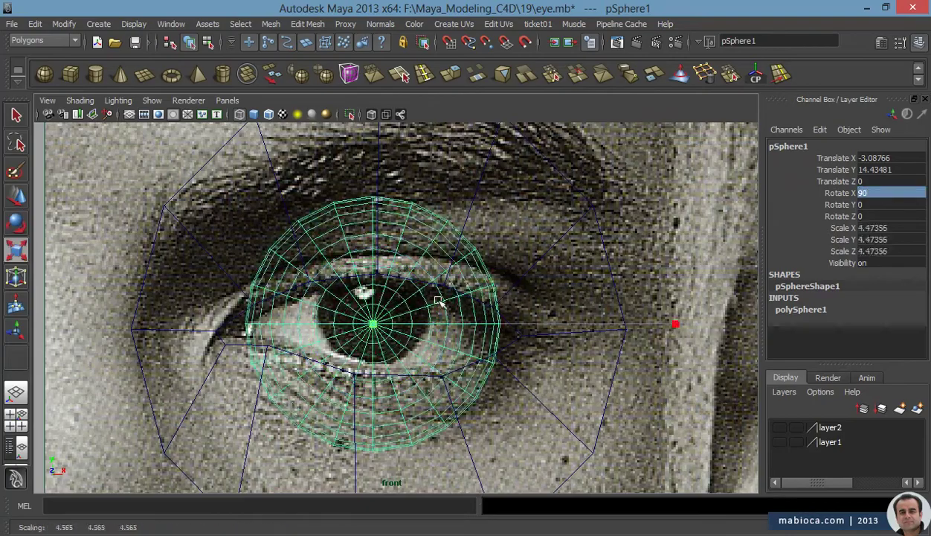
pyautogui.scroll(-5, 208, 317)
pyautogui.scroll(5, 513, 352)
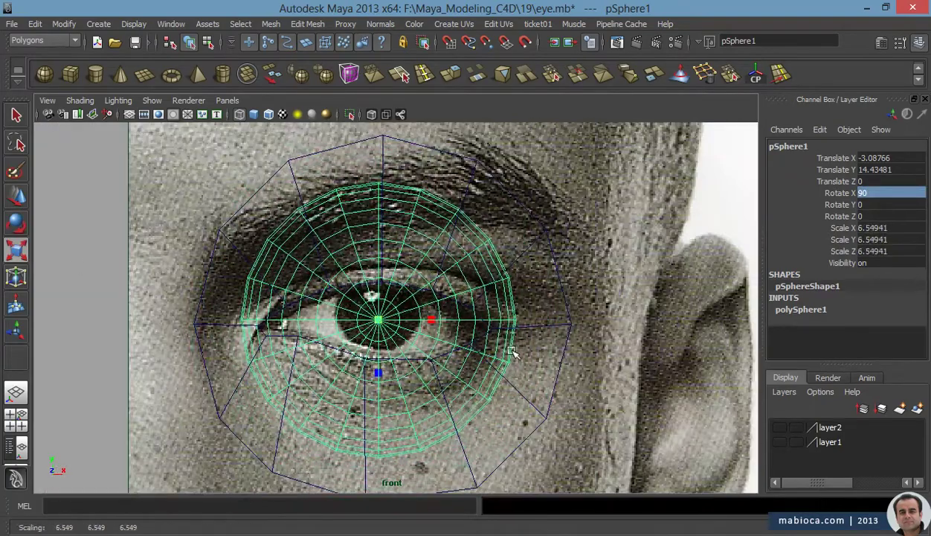
# Seat the sphere behind the socket, centered on the iris, enlarged to about 6.85
pyautogui.press('space')
pyautogui.press('space')
pyautogui.press('w')
pyautogui.moveTo(416, 342)
pyautogui.mouseDown()
pyautogui.moveTo(426, 353)
pyautogui.moveTo(434, 326)
pyautogui.mouseUp()
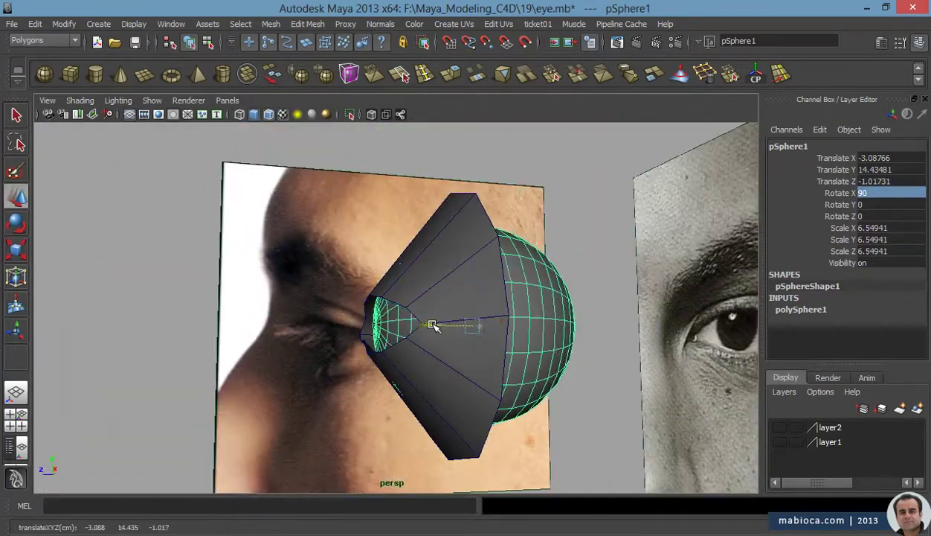
pyautogui.press('space')
pyautogui.press('space')
pyautogui.moveTo(377, 310); pyautogui.dragTo(379, 313)
pyautogui.press('r')
pyautogui.moveTo(208, 318); pyautogui.dragTo(231, 312)
pyautogui.scroll(-2, 235, 298)
pyautogui.scroll(-2, 300, 342)
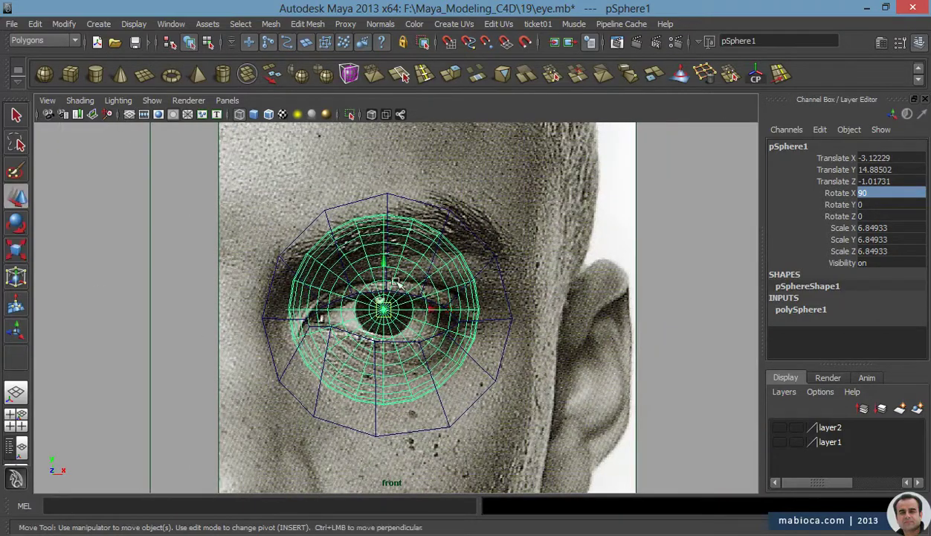
# Put the sphere on a new layer3 and make that layer unselectable
pyautogui.click(900, 409)
pyautogui.click(796, 427)
pyautogui.press('space')
# Inspect the socket from several angles and pull lid vertices down against the eyeball sphere
pyautogui.moveTo(376, 398)
pyautogui.keyDown('alt'); pyautogui.mouseDown()
pyautogui.moveTo(653, 201)
pyautogui.moveTo(499, 436)
pyautogui.moveTo(517, 442)
pyautogui.moveTo(334, 323)
pyautogui.moveTo(331, 344)
pyautogui.mouseUp(); pyautogui.keyUp('alt')
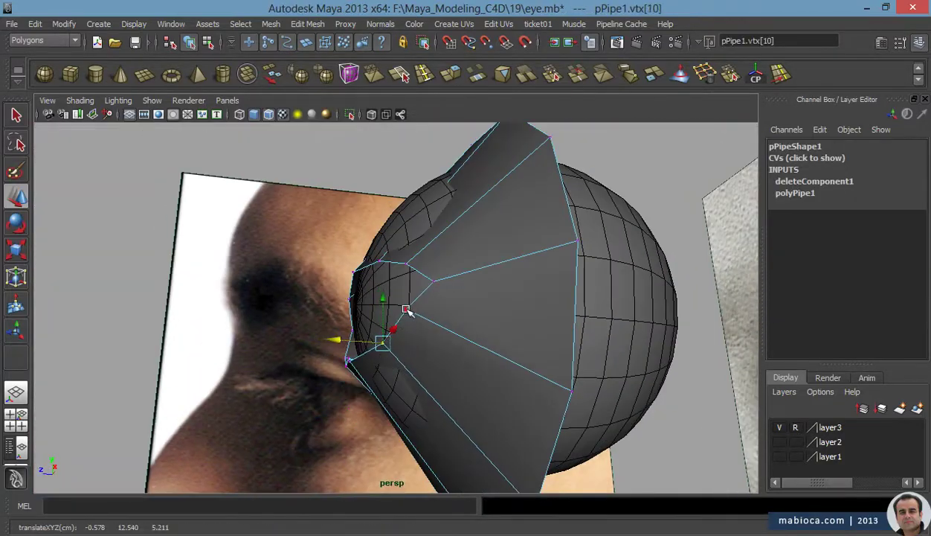
pyautogui.moveTo(402, 279)
pyautogui.keyDown('alt'); pyautogui.mouseDown()
pyautogui.moveTo(364, 235)
pyautogui.moveTo(473, 214)
pyautogui.moveTo(442, 379)
pyautogui.moveTo(374, 272)
pyautogui.moveTo(347, 268)
pyautogui.moveTo(373, 350)
pyautogui.moveTo(413, 381)
pyautogui.moveTo(464, 355)
pyautogui.mouseUp(); pyautogui.keyUp('alt')
pyautogui.click(373, 366)
pyautogui.click(413, 381)
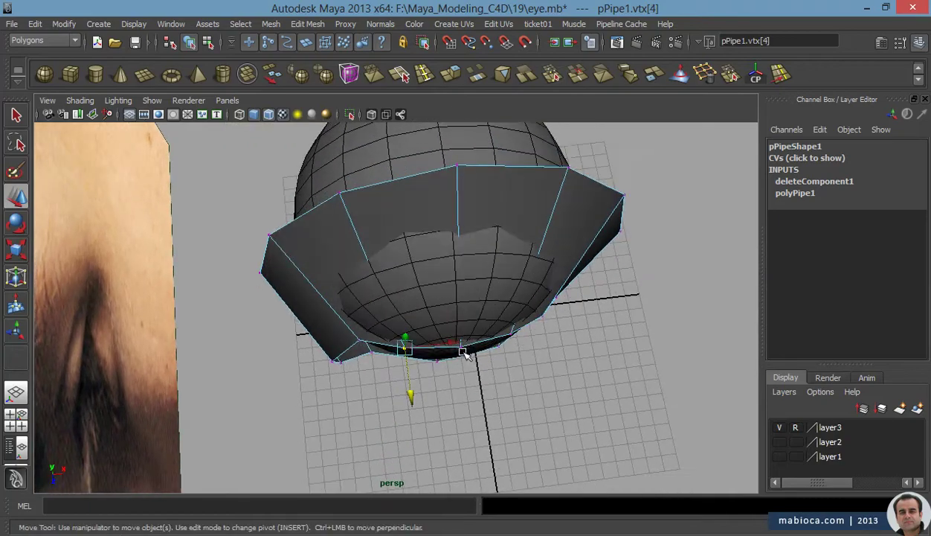
pyautogui.keyDown('alt'); pyautogui.moveTo(513, 335); pyautogui.dragTo(553, 164); pyautogui.keyUp('alt')
pyautogui.moveTo(506, 297)
pyautogui.mouseDown()
pyautogui.moveTo(523, 246)
pyautogui.moveTo(330, 399)
pyautogui.moveTo(322, 374)
pyautogui.moveTo(403, 215)
pyautogui.moveTo(322, 377)
pyautogui.moveTo(298, 336)
pyautogui.moveTo(351, 336)
pyautogui.moveTo(353, 385)
pyautogui.moveTo(366, 395)
pyautogui.moveTo(326, 285)
pyautogui.moveTo(353, 390)
pyautogui.mouseUp()
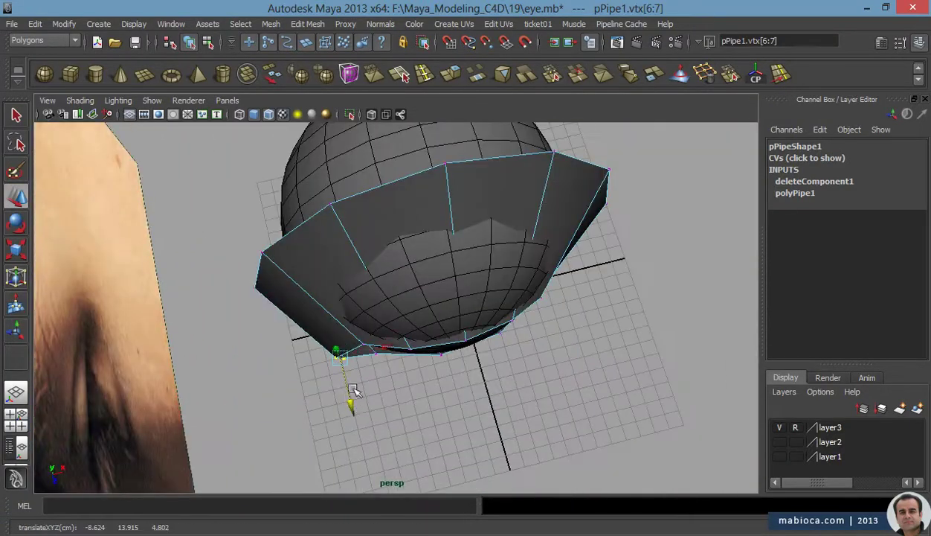
pyautogui.keyDown('alt'); pyautogui.moveTo(383, 359); pyautogui.dragTo(380, 345); pyautogui.keyUp('alt')
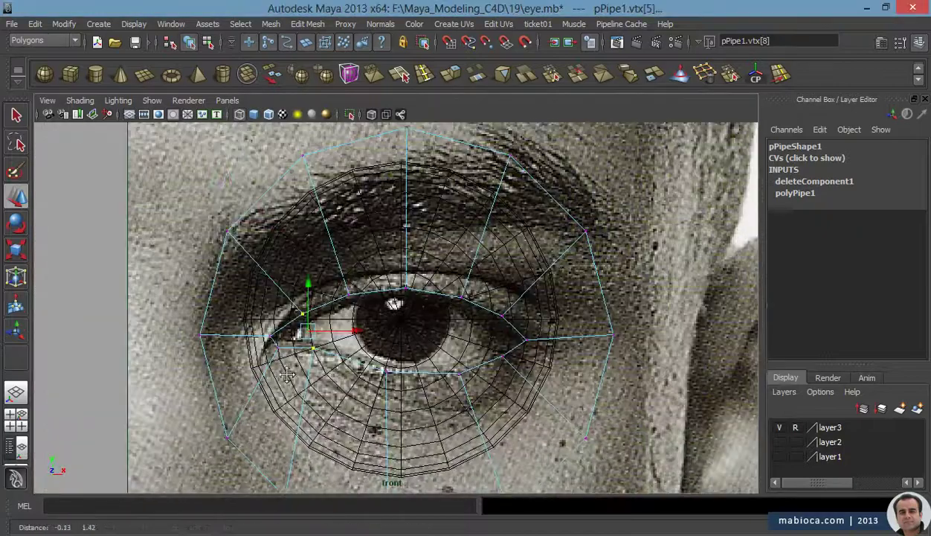
# Move ring vertices near the inner eye corner onto the eyelid outline of the front photo
pyautogui.click(240, 332)
pyautogui.scroll(-2, 322, 272)
pyautogui.click(419, 268)
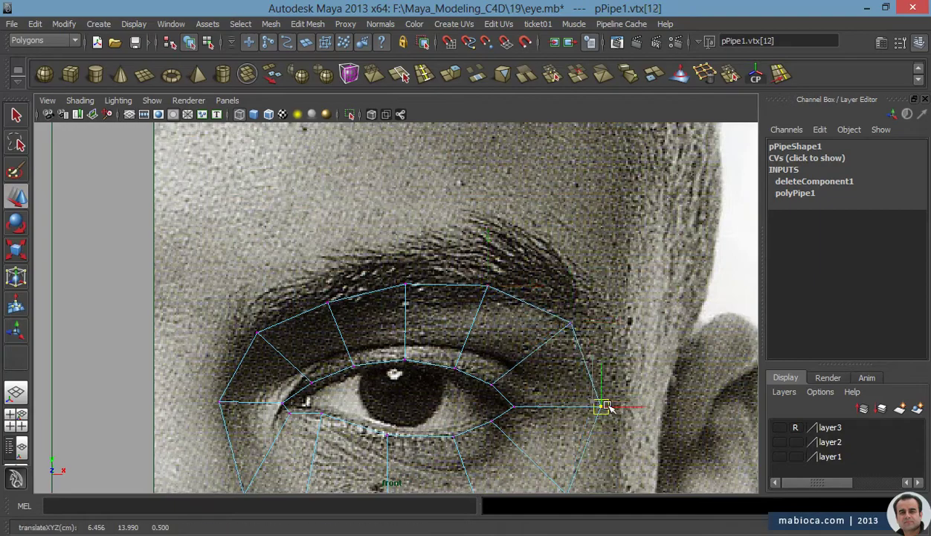
pyautogui.keyDown('alt'); pyautogui.moveTo(528, 355); pyautogui.dragTo(529, 258, button='middle'); pyautogui.keyUp('alt')
pyautogui.click(551, 388)
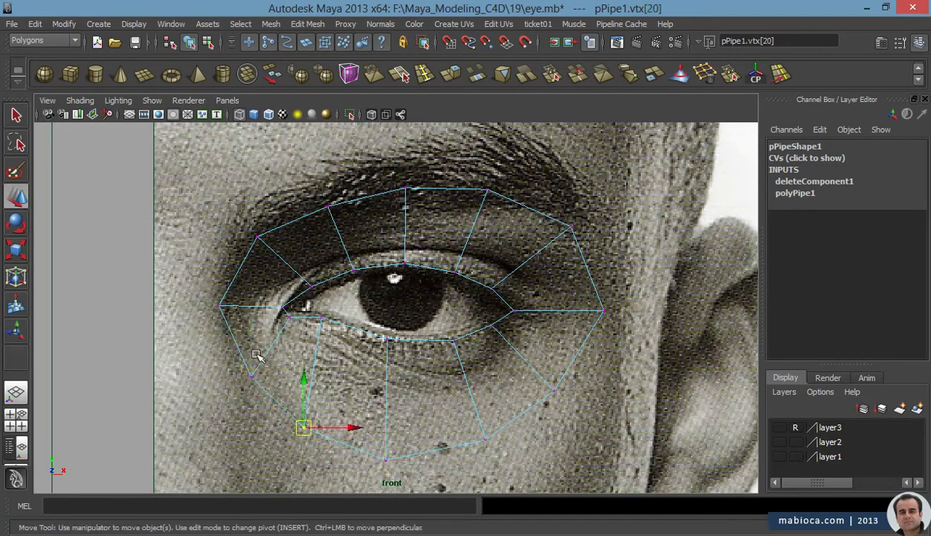
# Push the outer-corner ring vertices back in depth in the four-view layout
pyautogui.press('space')
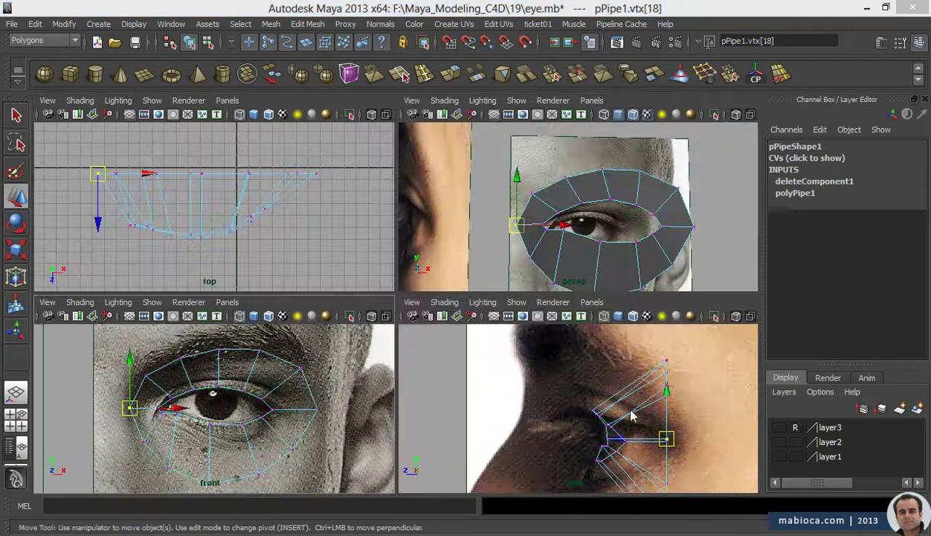
pyautogui.moveTo(551, 223)
pyautogui.keyDown('alt'); pyautogui.mouseDown()
pyautogui.moveTo(552, 307)
pyautogui.moveTo(565, 223)
pyautogui.moveTo(468, 224)
pyautogui.mouseUp(); pyautogui.keyUp('alt')
pyautogui.click(554, 195)
pyautogui.moveTo(556, 204); pyautogui.dragTo(521, 223)
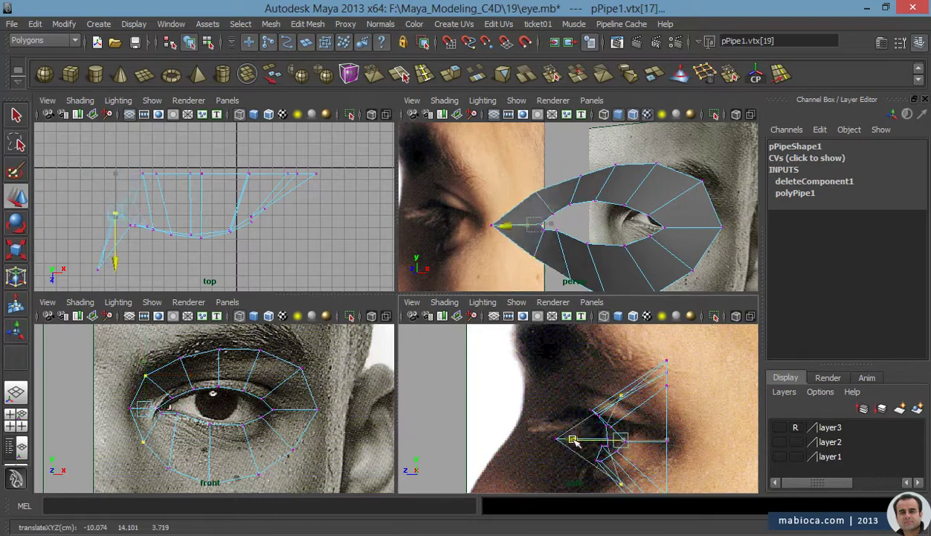
pyautogui.click(615, 440)
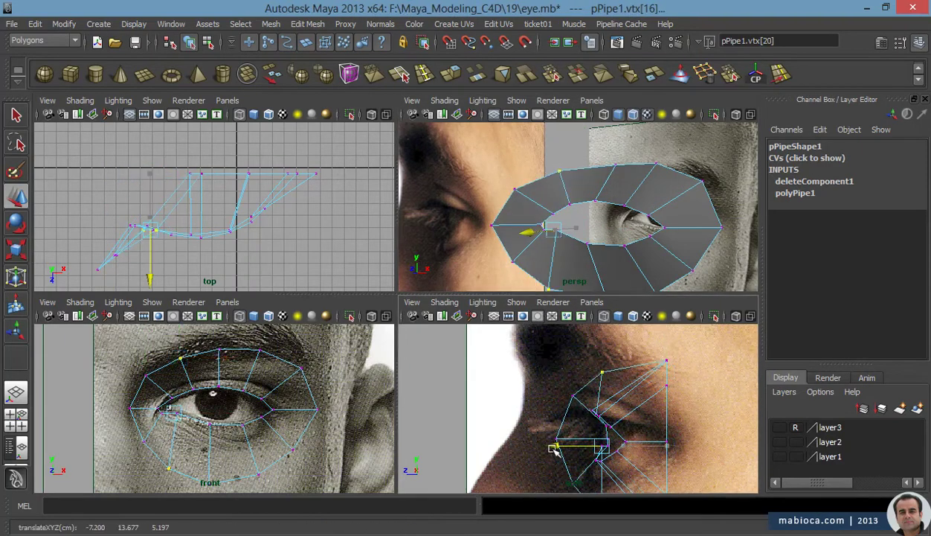
pyautogui.keyDown('alt'); pyautogui.moveTo(571, 328); pyautogui.dragTo(571, 357, button='middle'); pyautogui.keyUp('alt')
pyautogui.moveTo(565, 334); pyautogui.dragTo(625, 476)
pyautogui.moveTo(658, 398); pyautogui.dragTo(549, 399)
# Move the vertices below the eye back toward the face in side view
pyautogui.keyDown('alt'); pyautogui.moveTo(580, 223); pyautogui.dragTo(536, 194); pyautogui.keyUp('alt')
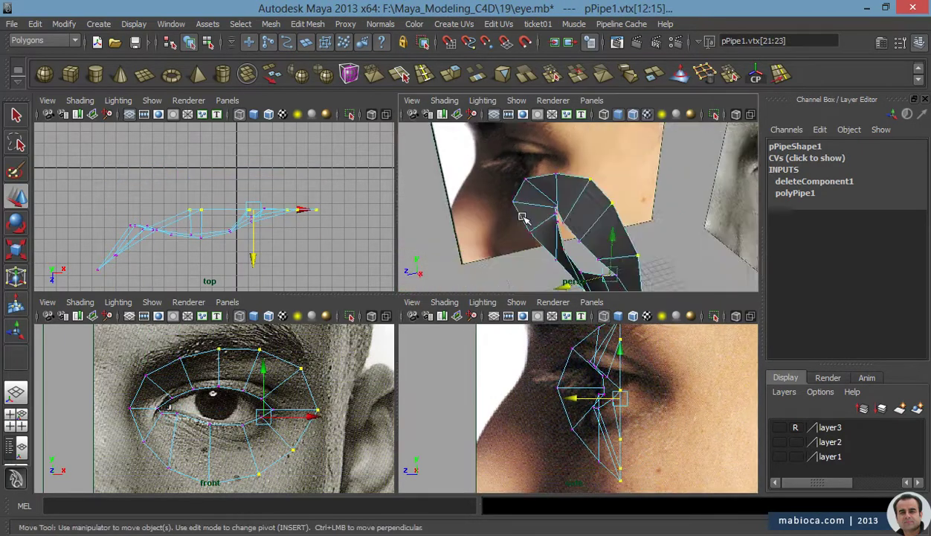
pyautogui.click(294, 449)
pyautogui.moveTo(595, 439); pyautogui.dragTo(573, 433)
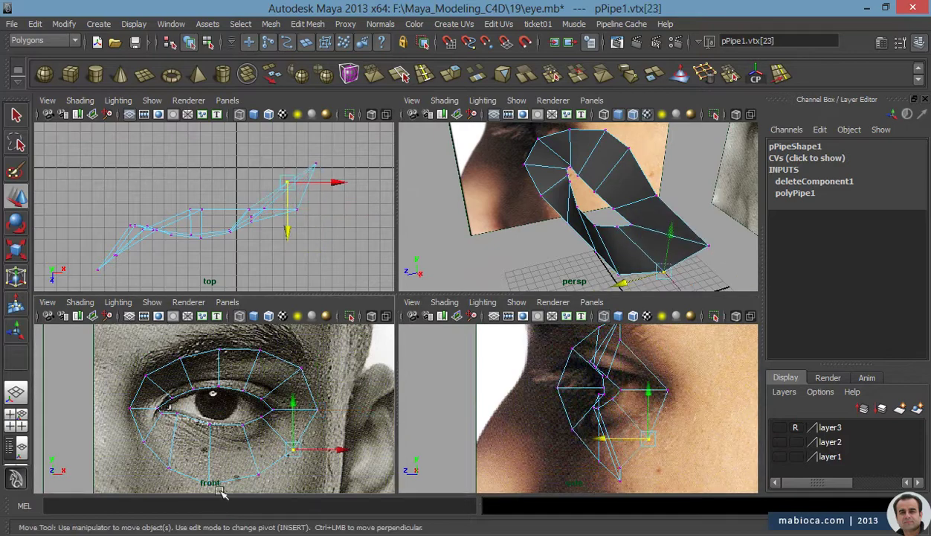
pyautogui.keyDown('alt'); pyautogui.moveTo(574, 434); pyautogui.dragTo(584, 447, button='middle'); pyautogui.keyUp('alt')
pyautogui.click(629, 452)
pyautogui.keyDown('alt'); pyautogui.moveTo(224, 446); pyautogui.dragTo(242, 405, button='middle'); pyautogui.keyUp('alt')
pyautogui.click(612, 444)
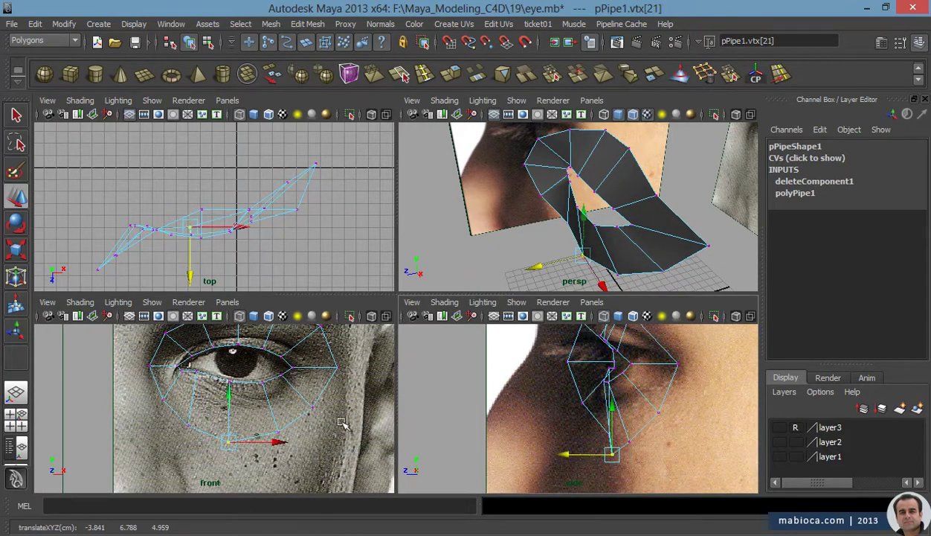
pyautogui.moveTo(569, 437); pyautogui.dragTo(542, 437)
pyautogui.keyDown('alt'); pyautogui.moveTo(589, 444); pyautogui.dragTo(600, 446, button='middle'); pyautogui.keyUp('alt')
# Move the inner-corner and upper-lid ring vertices back in depth
pyautogui.click(579, 427)
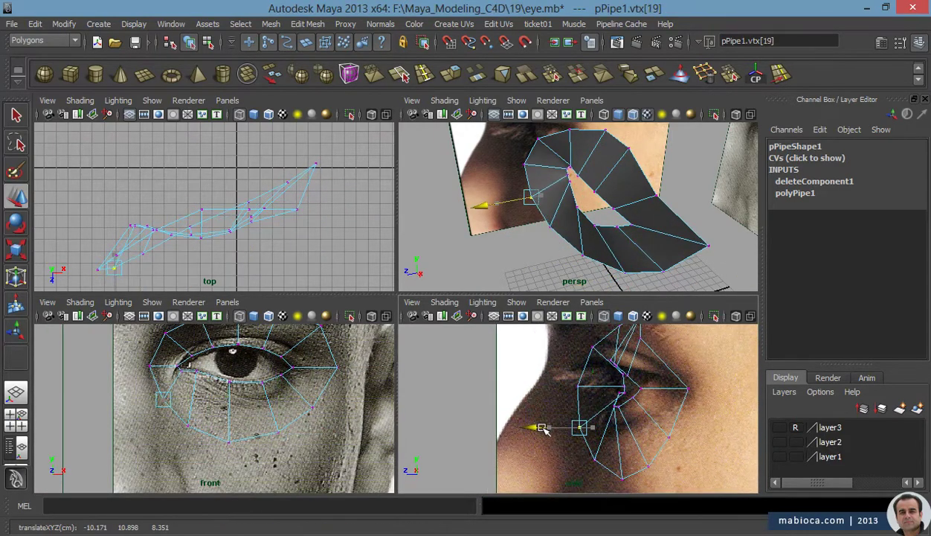
pyautogui.keyDown('alt'); pyautogui.moveTo(535, 384); pyautogui.dragTo(554, 397, button='middle'); pyautogui.keyUp('alt')
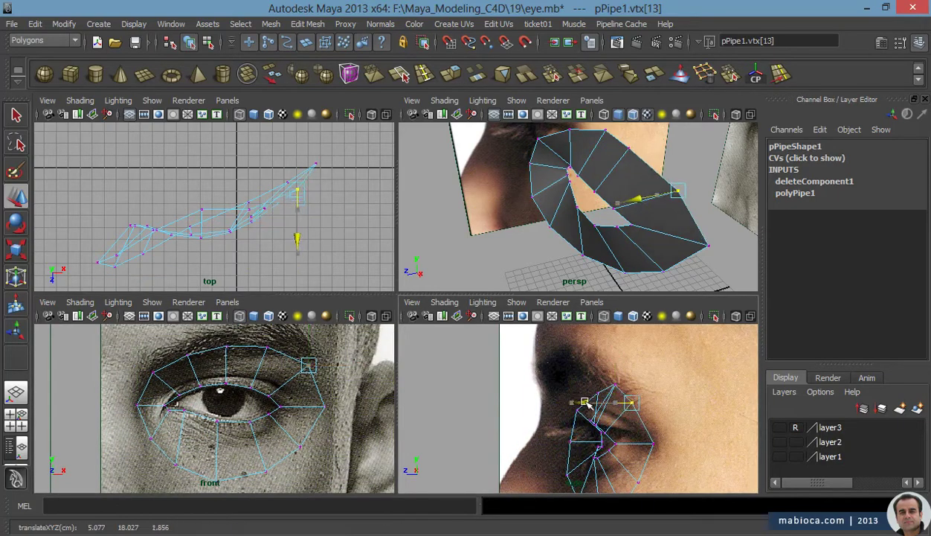
pyautogui.click(608, 385)
pyautogui.click(598, 408)
pyautogui.moveTo(547, 410); pyautogui.dragTo(525, 413)
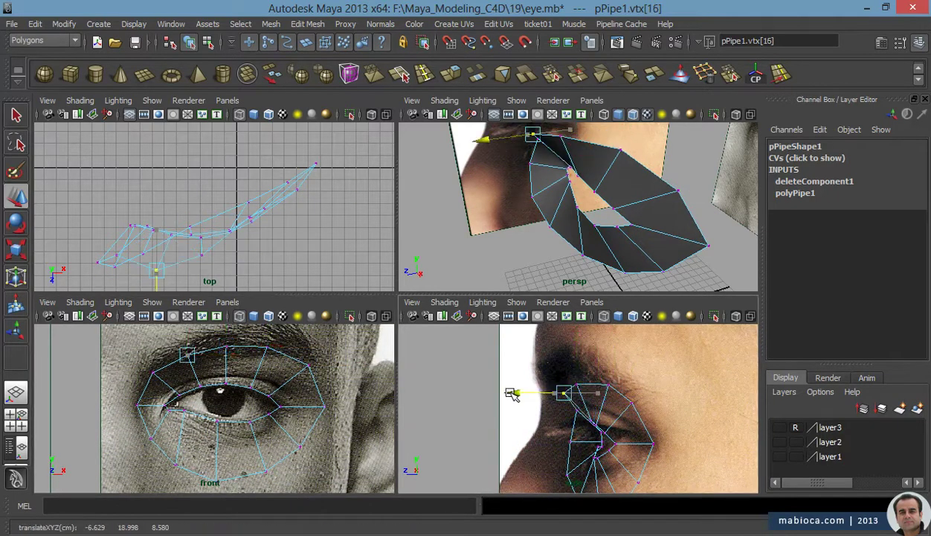
pyautogui.click(563, 439)
# Adjust the upper outer-corner vertices in depth while checking the curve in perspective
pyautogui.moveTo(521, 200)
pyautogui.keyDown('alt'); pyautogui.mouseDown()
pyautogui.moveTo(565, 206)
pyautogui.moveTo(727, 179)
pyautogui.mouseUp(); pyautogui.keyUp('alt')
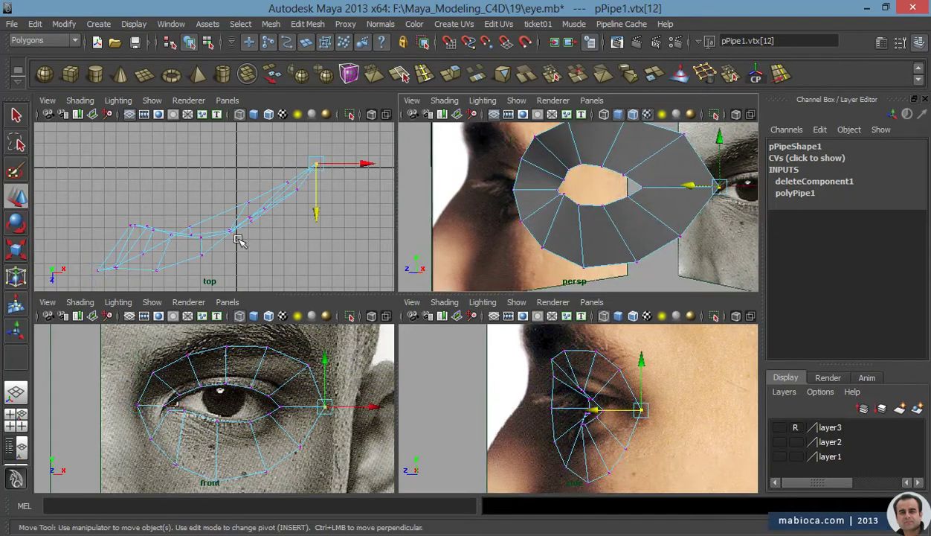
pyautogui.keyDown('alt'); pyautogui.moveTo(685, 262); pyautogui.dragTo(633, 223); pyautogui.keyUp('alt')
pyautogui.click(615, 407)
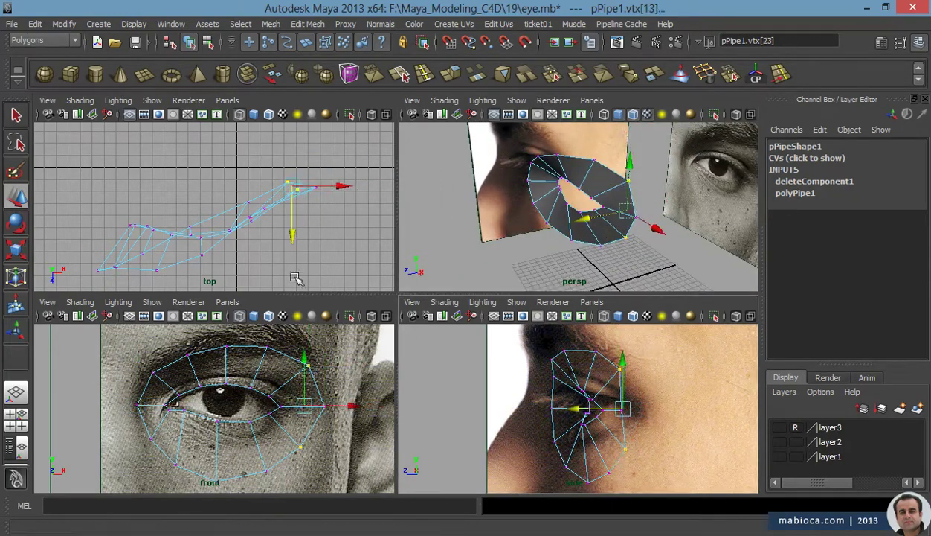
pyautogui.moveTo(298, 277); pyautogui.dragTo(295, 249)
pyautogui.click(309, 196)
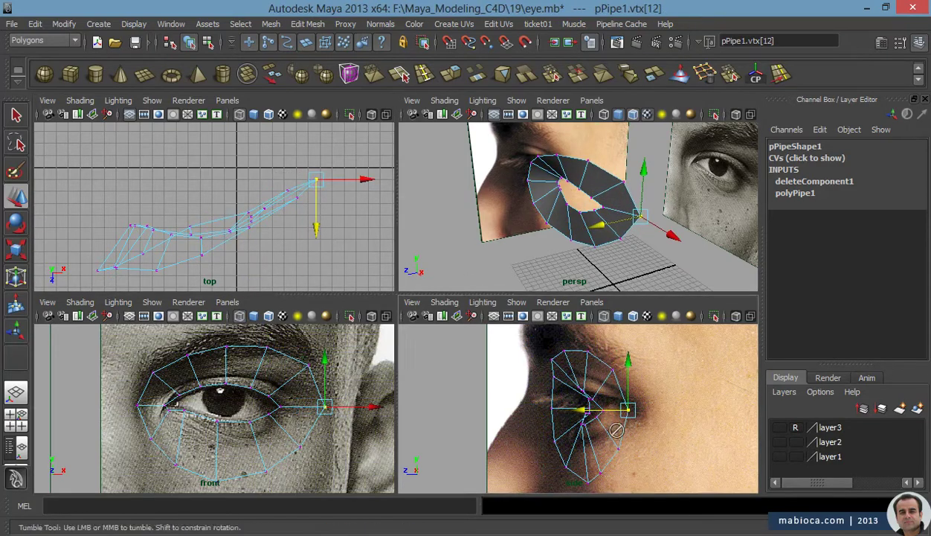
pyautogui.keyDown('alt'); pyautogui.moveTo(617, 267); pyautogui.dragTo(617, 234); pyautogui.keyUp('alt')
pyautogui.click(620, 249)
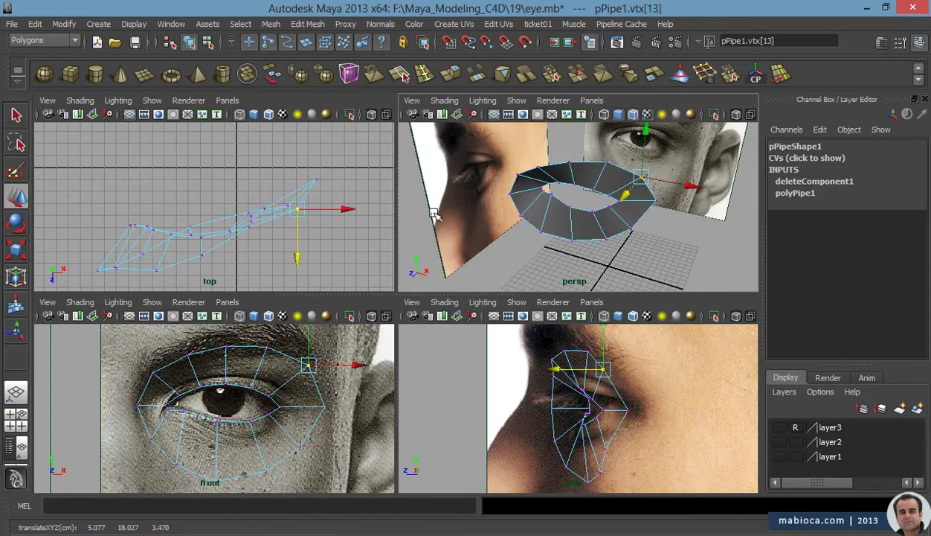
pyautogui.keyDown('alt'); pyautogui.moveTo(435, 215); pyautogui.dragTo(606, 182); pyautogui.keyUp('alt')
# Select the ring's inner-edge vertices and extrude them back toward the eyeball with Ctrl+E
pyautogui.press('space')
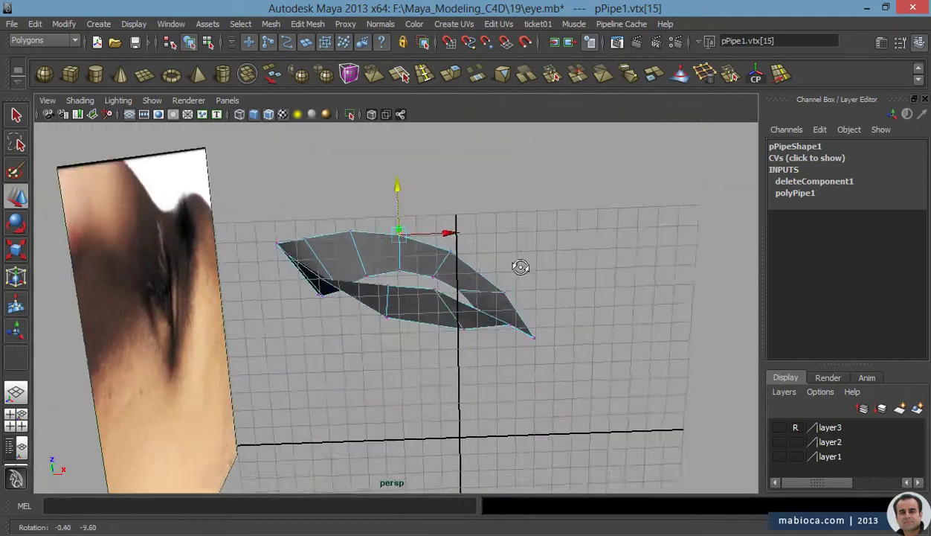
pyautogui.moveTo(521, 266)
pyautogui.keyDown('alt'); pyautogui.mouseDown()
pyautogui.moveTo(442, 357)
pyautogui.moveTo(350, 380)
pyautogui.moveTo(476, 253)
pyautogui.moveTo(453, 369)
pyautogui.moveTo(468, 381)
pyautogui.moveTo(305, 314)
pyautogui.moveTo(593, 264)
pyautogui.moveTo(732, 416)
pyautogui.moveTo(505, 303)
pyautogui.moveTo(461, 268)
pyautogui.mouseUp(); pyautogui.keyUp('alt')
pyautogui.click(443, 358)
pyautogui.click(305, 314)
pyautogui.moveTo(461, 268); pyautogui.dragTo(472, 258, button='right')
pyautogui.press('space')
pyautogui.press('space')
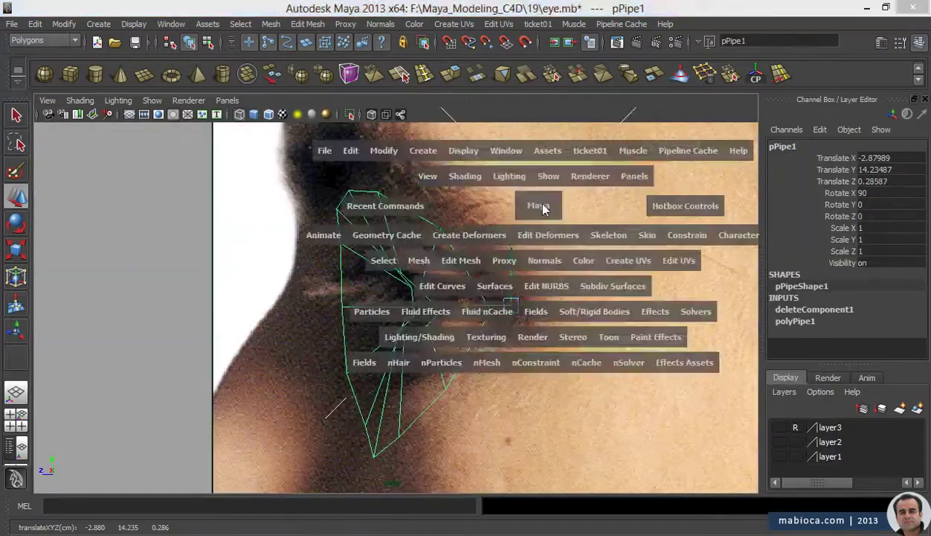
pyautogui.scroll(5, 410, 246)
pyautogui.hotkey('ctrl', 'e')
# Insert a first new edge loop around the eye ring and move one of its vertices onto the lid line
pyautogui.moveTo(355, 279)
pyautogui.keyDown('alt'); pyautogui.mouseDown()
pyautogui.moveTo(461, 201)
pyautogui.moveTo(541, 322)
pyautogui.moveTo(426, 440)
pyautogui.mouseUp(); pyautogui.keyUp('alt')
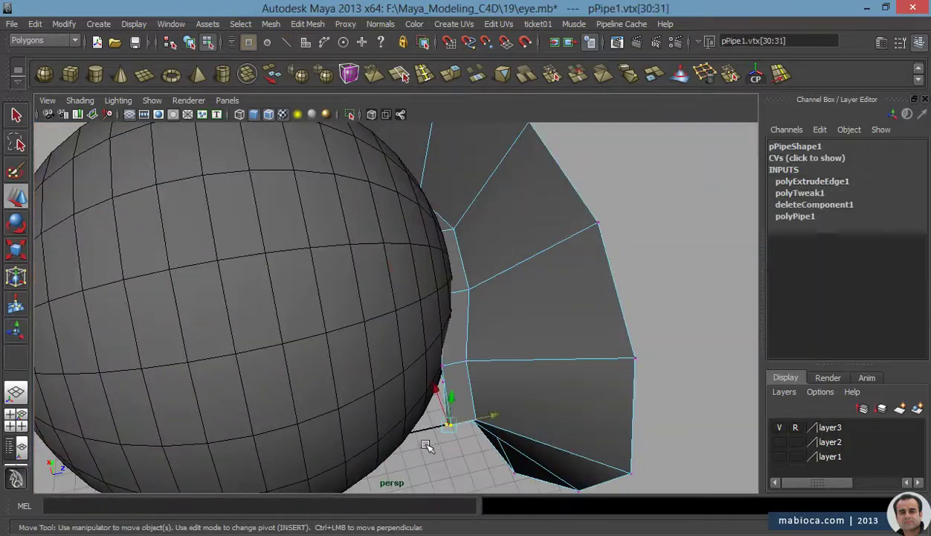
pyautogui.click(467, 363)
pyautogui.moveTo(478, 364)
pyautogui.keyDown('alt'); pyautogui.mouseDown()
pyautogui.moveTo(370, 239)
pyautogui.moveTo(237, 379)
pyautogui.mouseUp(); pyautogui.keyUp('alt')
pyautogui.hotkey('ctrl', 'z')
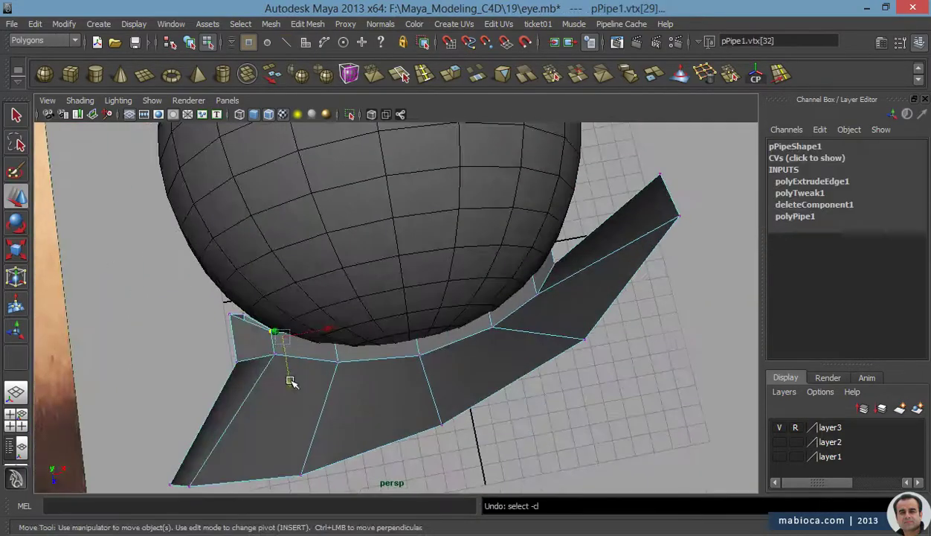
pyautogui.hotkey('ctrl', 'z')
pyautogui.hotkey('ctrl', 'z')
pyautogui.hotkey('ctrl', 'z')
pyautogui.hotkey('ctrl', 'z')
pyautogui.hotkey('ctrl', 'z')
pyautogui.hotkey('ctrl', 'z')
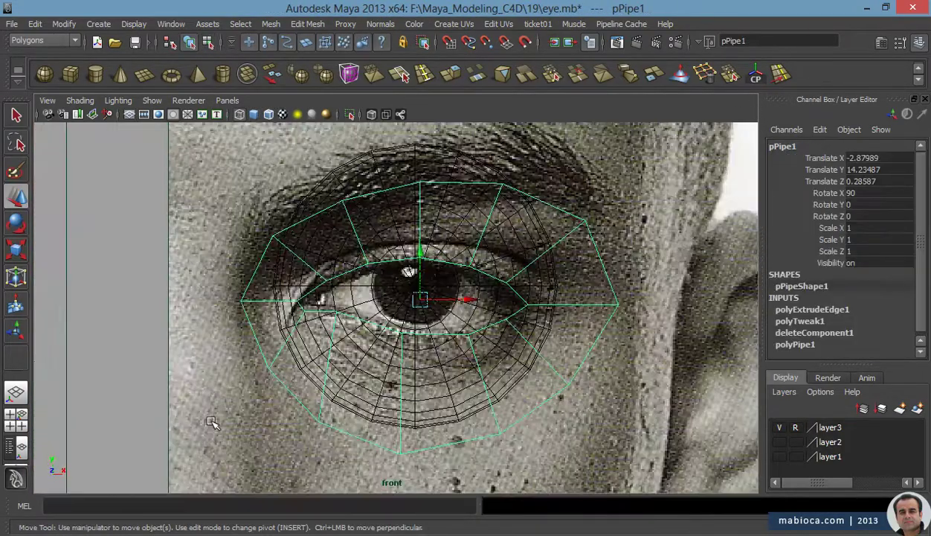
pyautogui.click(551, 74)
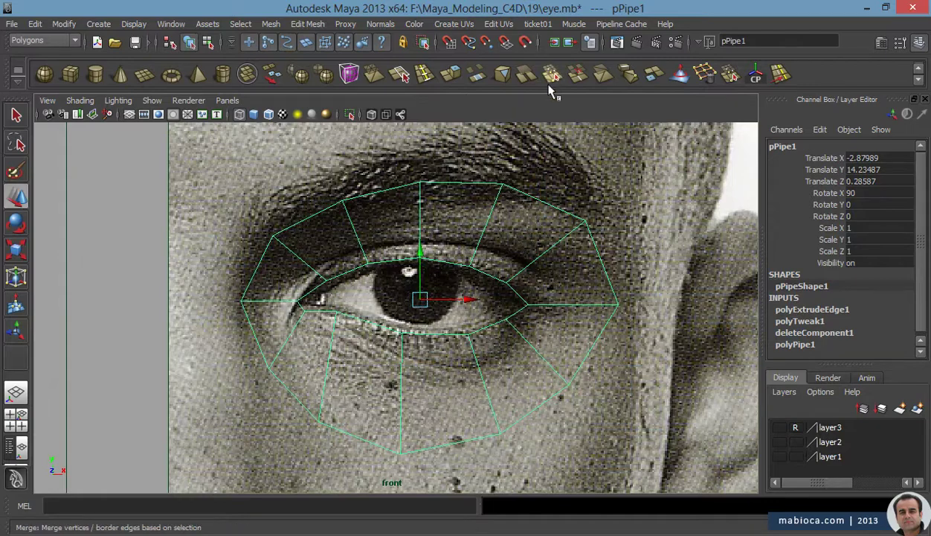
pyautogui.click(489, 366)
pyautogui.moveTo(534, 262); pyautogui.dragTo(506, 262, button='right')
pyautogui.press('w')
pyautogui.click(533, 262)
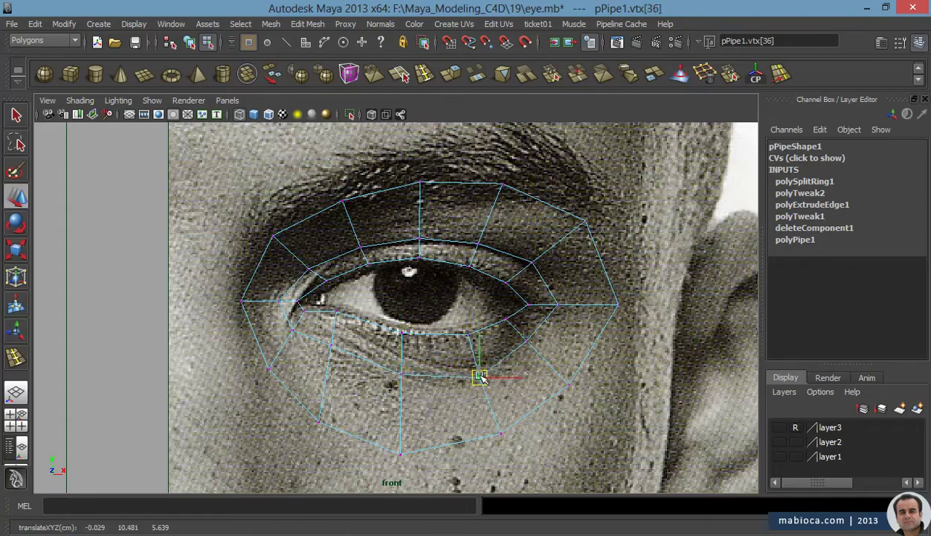
# Adjust the new loop's upper-lid vertices in the side and front views
pyautogui.press('space')
pyautogui.press('space')
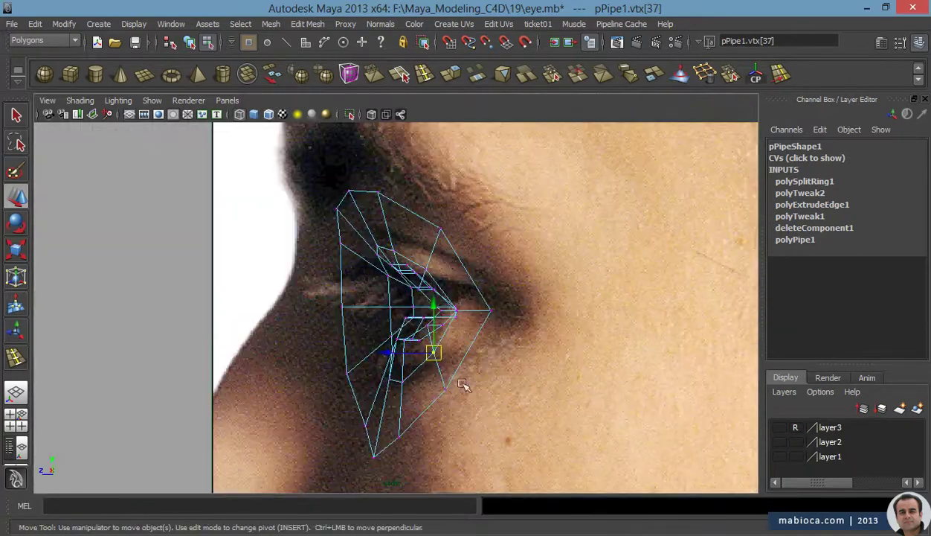
pyautogui.click(359, 379)
pyautogui.press('space')
pyautogui.moveTo(260, 383); pyautogui.dragTo(199, 365)
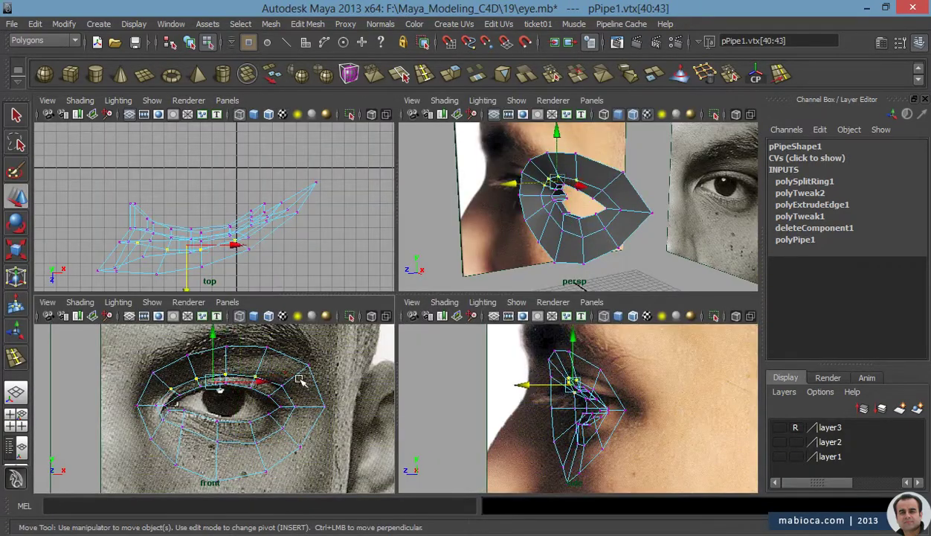
pyautogui.press('F8')
pyautogui.press('space')
pyautogui.moveTo(592, 285)
pyautogui.keyDown('alt'); pyautogui.mouseDown()
pyautogui.moveTo(520, 416)
pyautogui.moveTo(387, 357)
pyautogui.mouseUp(); pyautogui.keyUp('alt')
# Insert a second edge loop around the ring and move its edges toward the outer corner
pyautogui.press('space')
pyautogui.press('space')
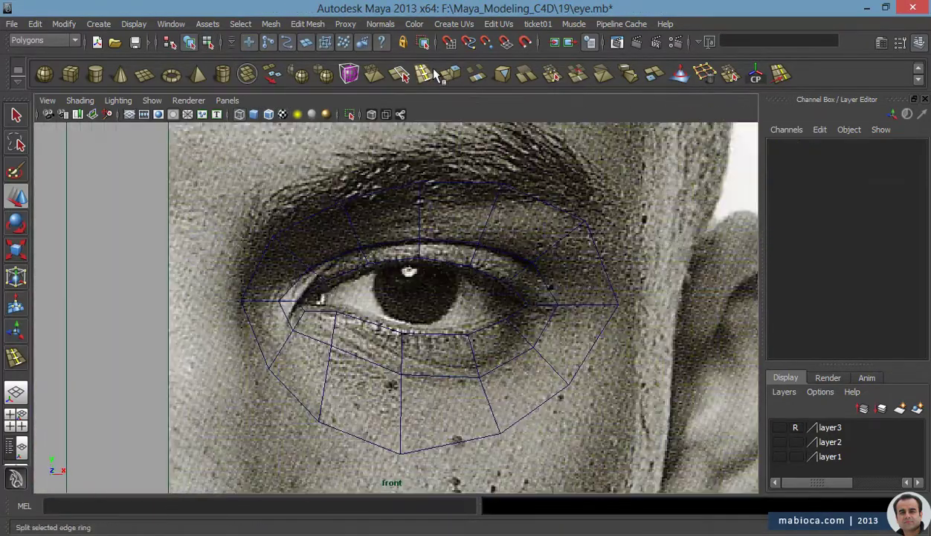
pyautogui.click(436, 72)
pyautogui.click(491, 223)
pyautogui.press('space')
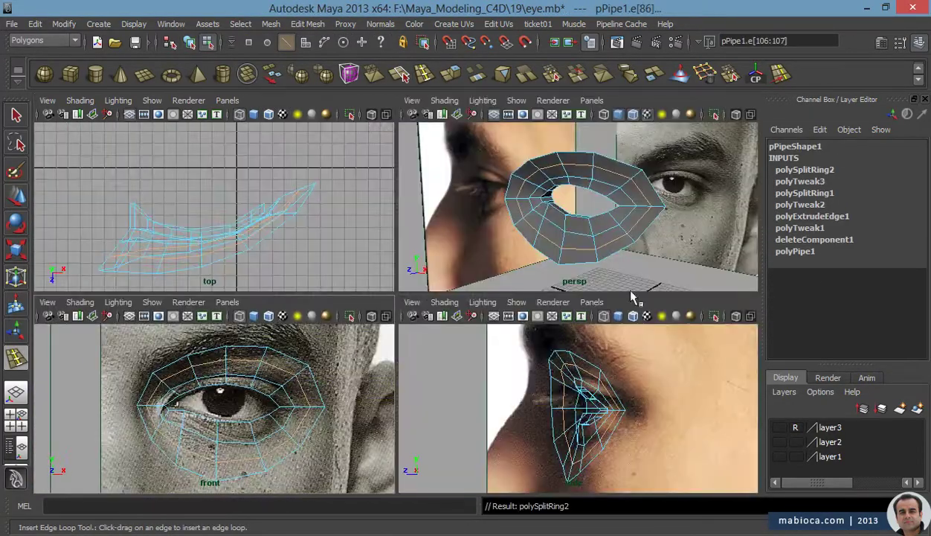
pyautogui.press('w')
pyautogui.click(290, 408)
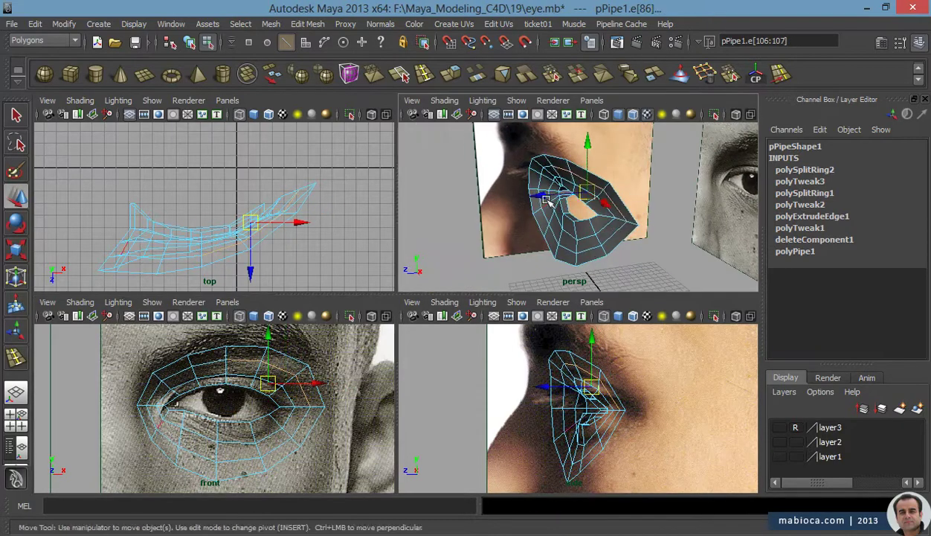
pyautogui.moveTo(484, 209)
pyautogui.keyDown('alt'); pyautogui.mouseDown()
pyautogui.moveTo(562, 151)
pyautogui.moveTo(636, 266)
pyautogui.moveTo(521, 223)
pyautogui.mouseUp(); pyautogui.keyUp('alt')
pyautogui.click(557, 183)
pyautogui.click(610, 227)
# Select and frame the eye-socket mesh, then put it on a new layer
pyautogui.click(639, 276)
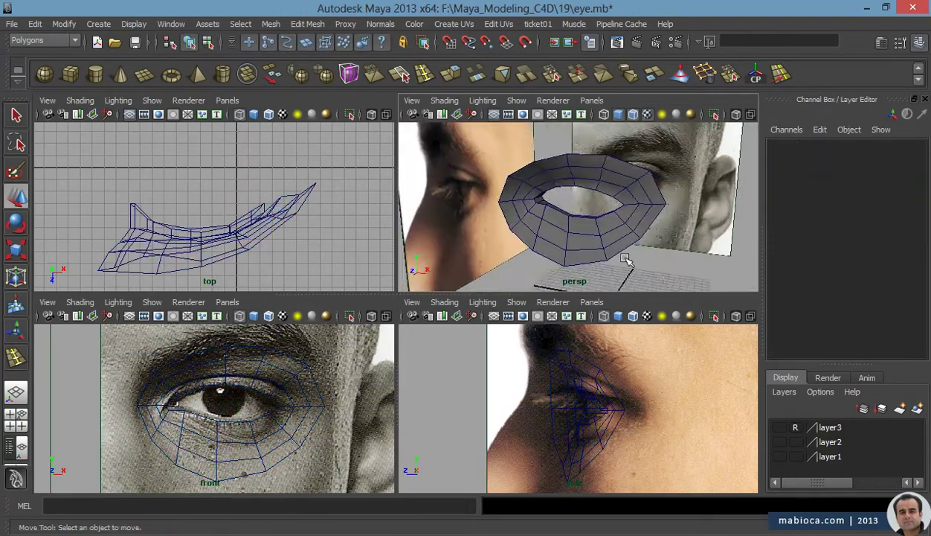
pyautogui.press('space')
pyautogui.press('space')
pyautogui.press('space')
pyautogui.scroll(-2, 423, 316)
pyautogui.keyDown('alt'); pyautogui.moveTo(423, 316); pyautogui.dragTo(458, 355, button='middle'); pyautogui.keyUp('alt')
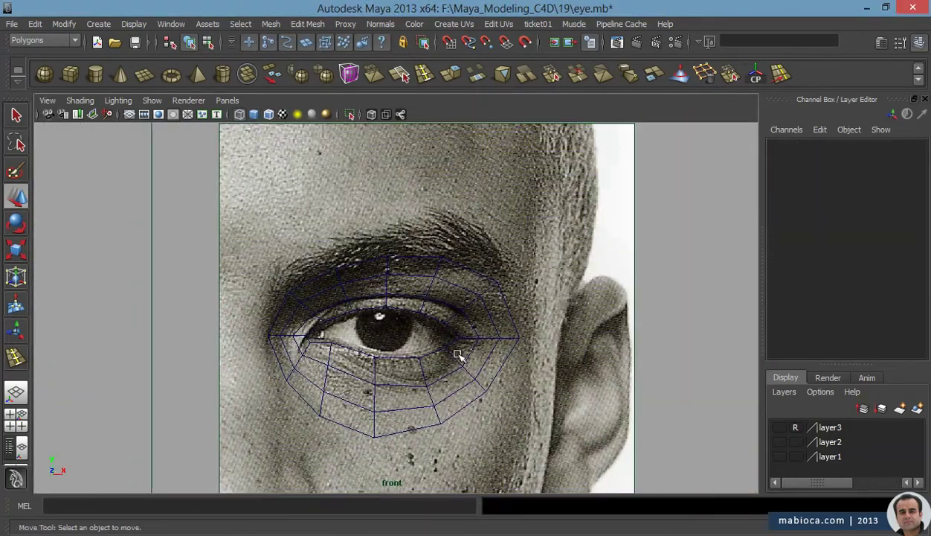
pyautogui.click(455, 356)
pyautogui.press('space')
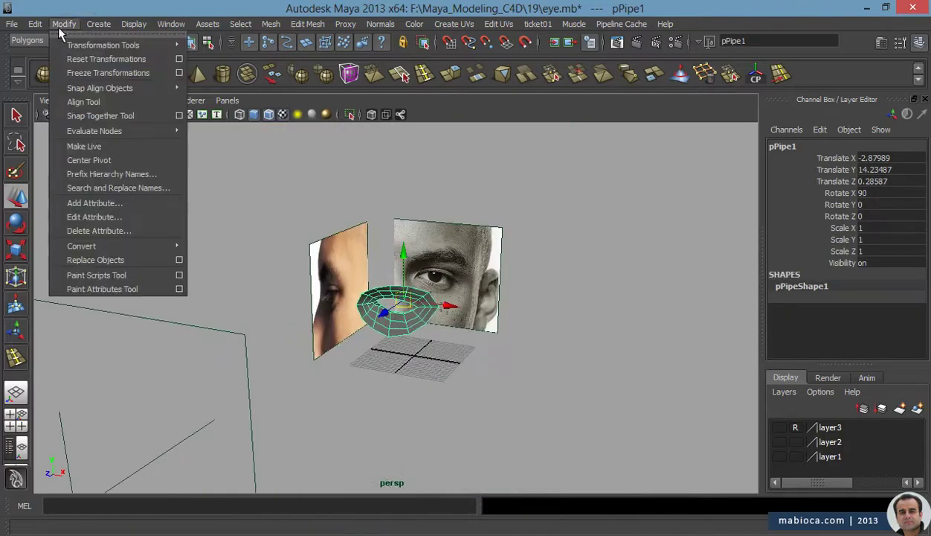
pyautogui.keyDown('alt'); pyautogui.moveTo(432, 298); pyautogui.dragTo(474, 296); pyautogui.keyUp('alt')
pyautogui.press('f')
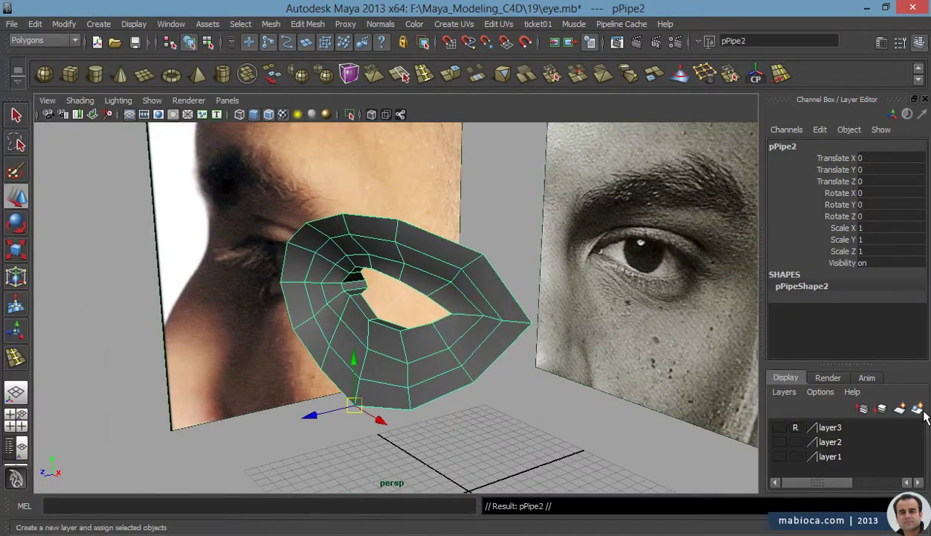
pyautogui.click(919, 410)
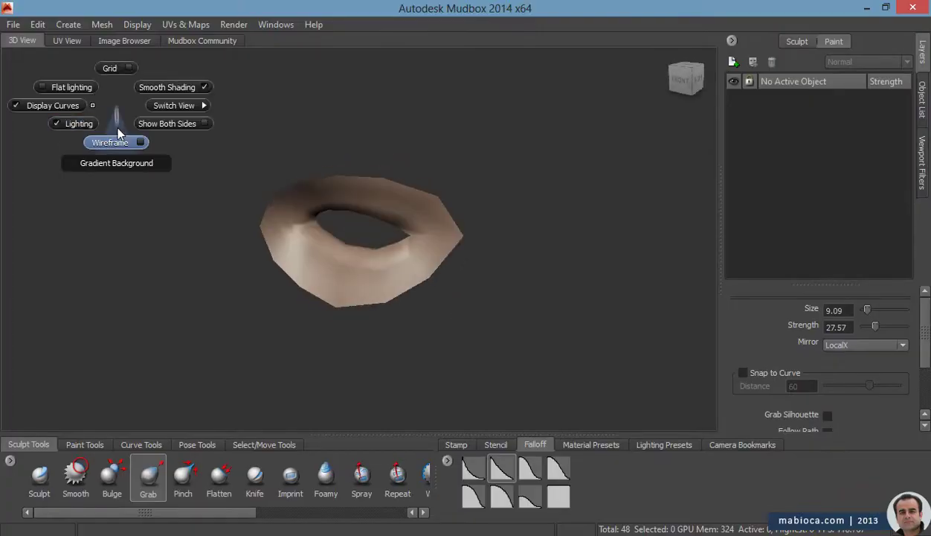
# Make the eyeball layer selectable, then freeze the enlarged sphere's transforms and delete its history
pyautogui.click(108, 67)
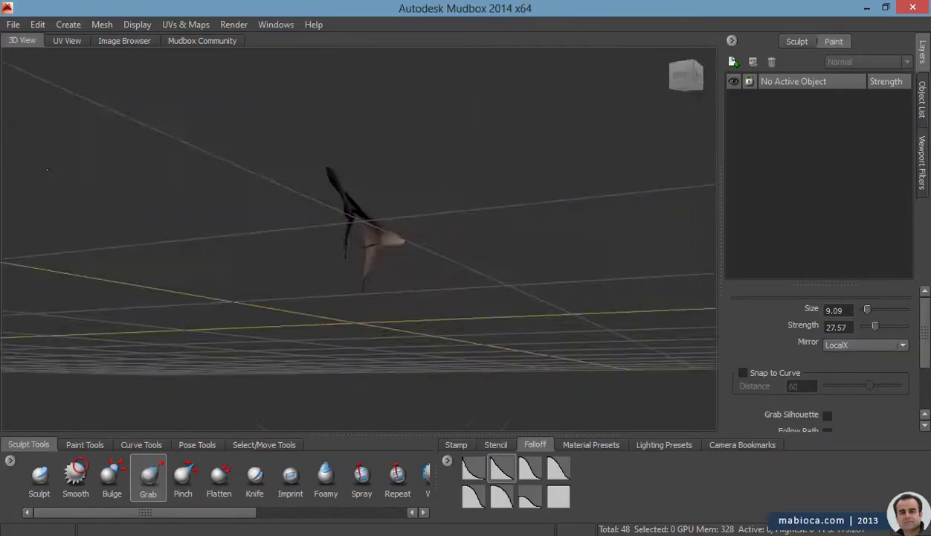
pyautogui.click(108, 67)
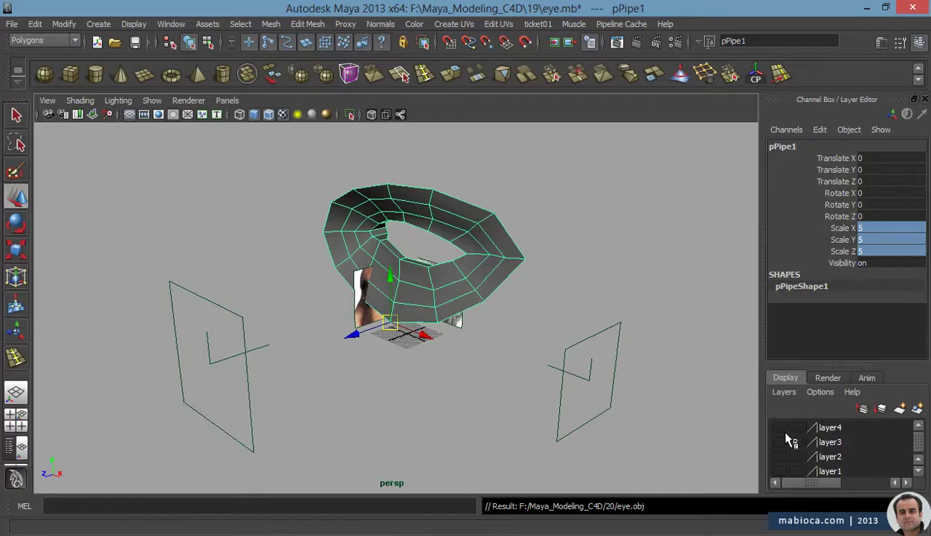
pyautogui.click(795, 441)
pyautogui.scroll(5, 482, 316)
pyautogui.click(406, 292)
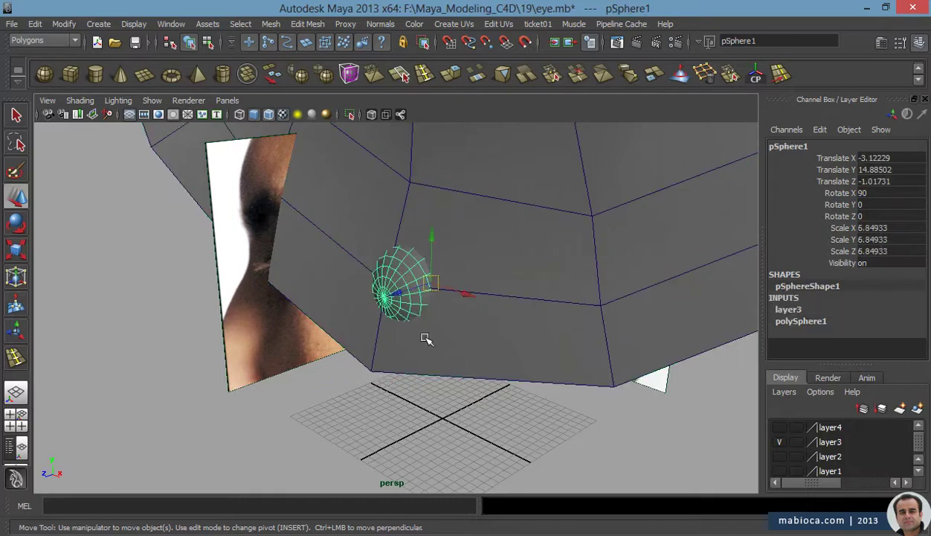
pyautogui.click(64, 24)
pyautogui.click(97, 67)
pyautogui.hotkey('alt', 'shift', 'd')
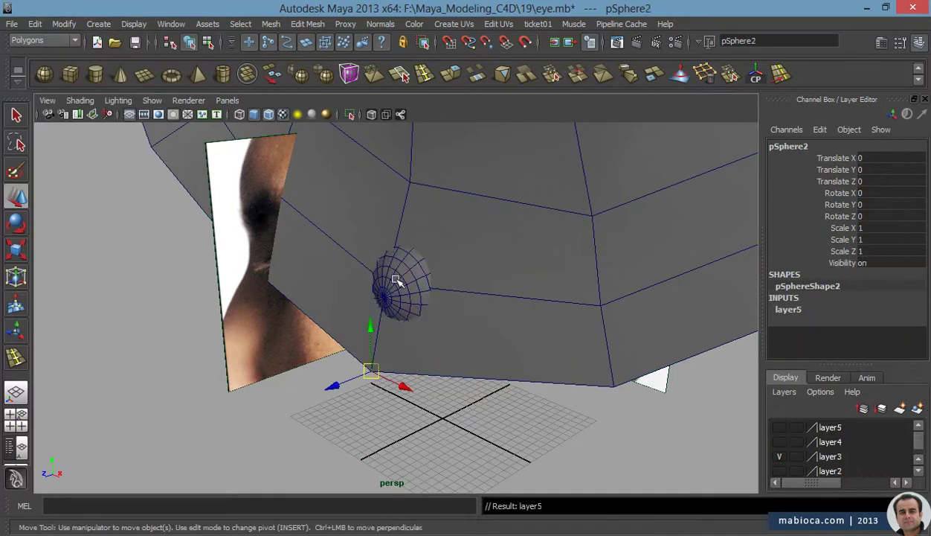
pyautogui.click(64, 23)
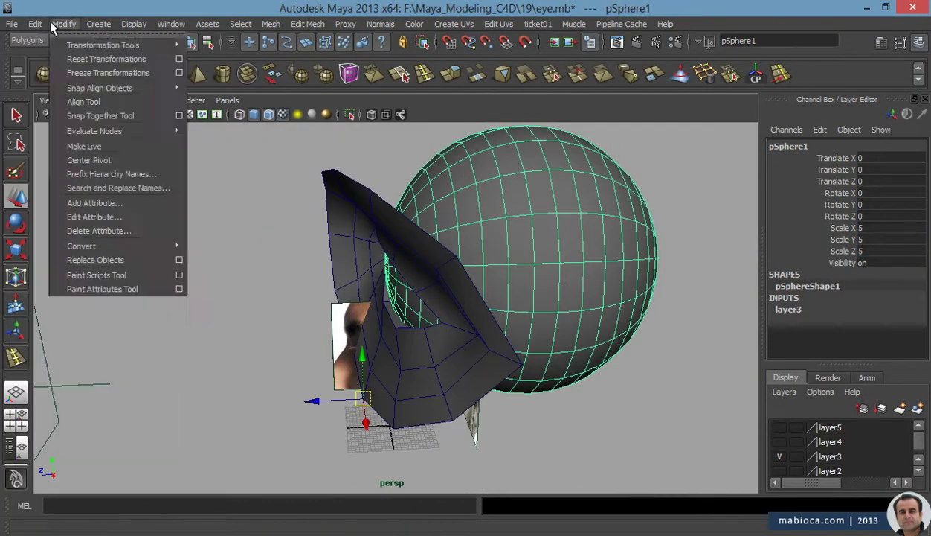
pyautogui.click(12, 24)
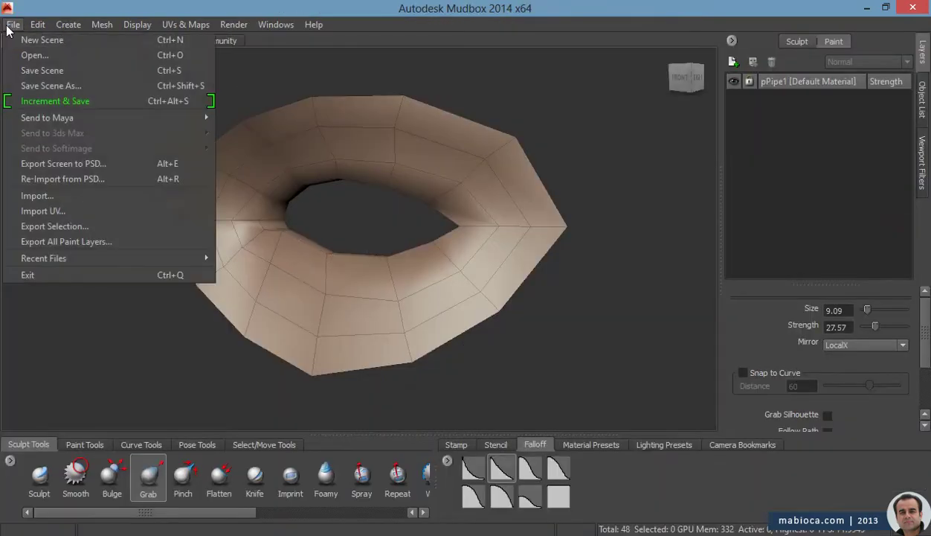
# Lock the eyeball sphere pSphere1 in the Object List
pyautogui.keyDown('alt'); pyautogui.moveTo(429, 280); pyautogui.dragTo(386, 223); pyautogui.keyUp('alt')
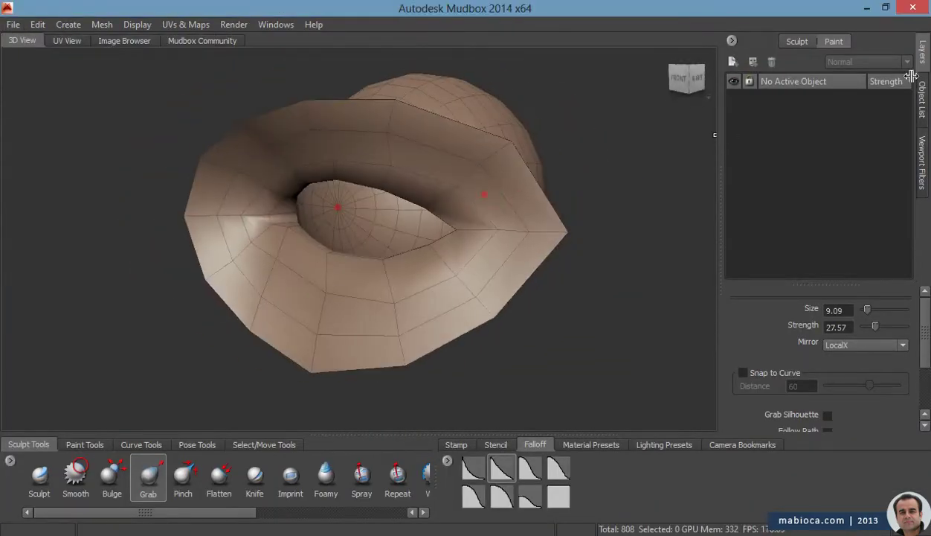
pyautogui.click(923, 99)
pyautogui.click(754, 227)
pyautogui.moveTo(446, 223)
pyautogui.keyDown('alt'); pyautogui.mouseDown()
pyautogui.moveTo(507, 166)
pyautogui.moveTo(605, 278)
pyautogui.mouseUp(); pyautogui.keyUp('alt')
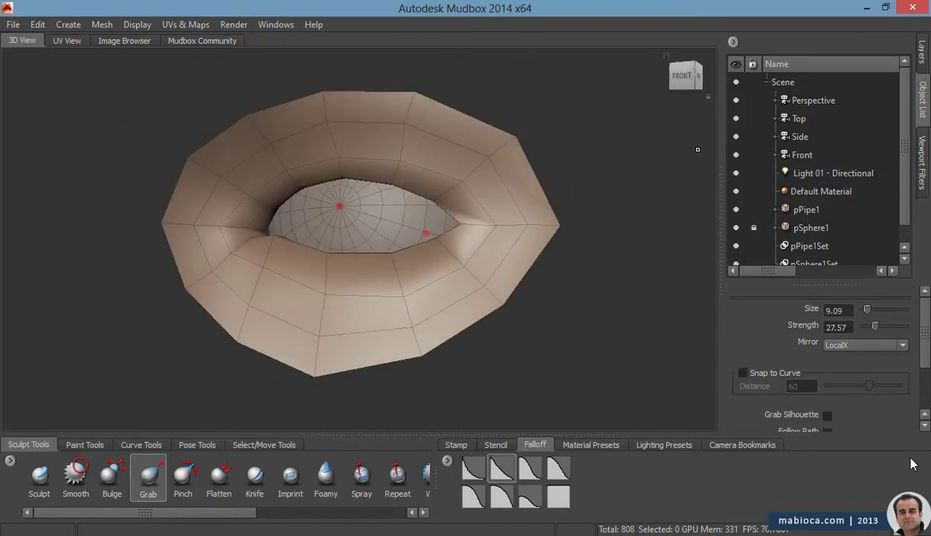
# Load eye_f.png from folder 20 into the Perspective camera's ImagePlane
pyautogui.click(792, 100)
pyautogui.click(796, 119)
pyautogui.click(833, 327)
pyautogui.click(510, 103)
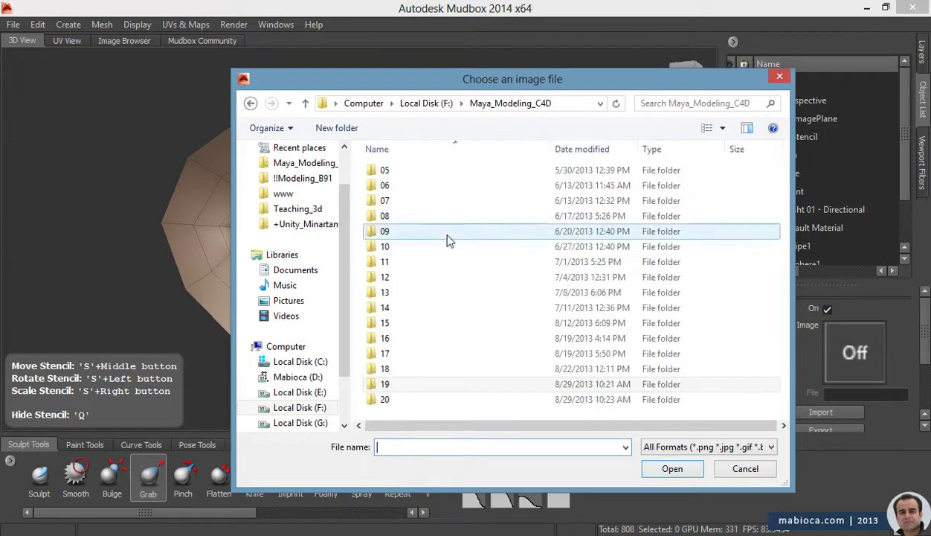
pyautogui.doubleClick(402, 399)
pyautogui.doubleClick(396, 171)
# Push the reference image depth to maximum and offset it to -0.6, 0.6
pyautogui.scroll(-3, 818, 349)
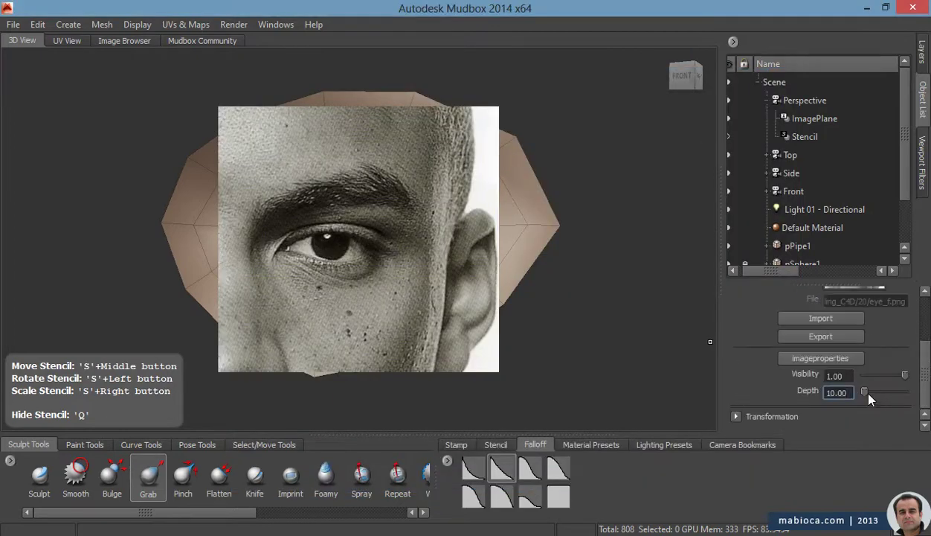
pyautogui.moveTo(865, 391); pyautogui.dragTo(905, 391)
pyautogui.click(746, 415)
pyautogui.write('-0.5')
pyautogui.press('Return')
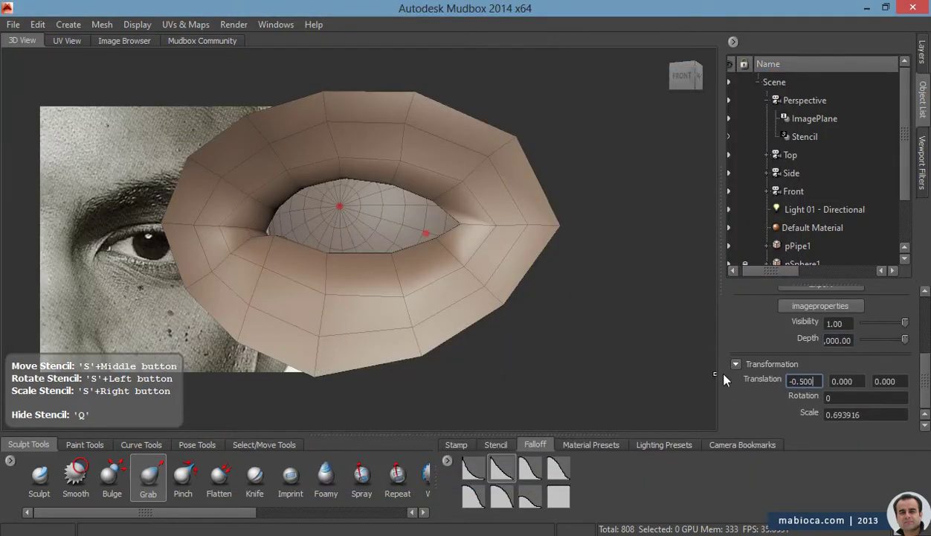
pyautogui.write('6')
pyautogui.press('Tab')
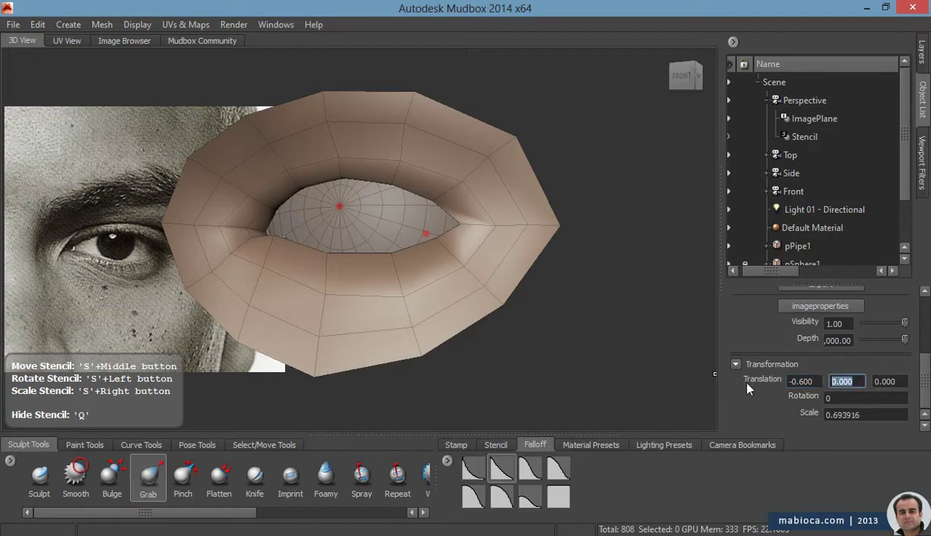
pyautogui.write('.6')
pyautogui.press('Return')
# Add a new sculpt layer to the eye mesh
pyautogui.moveTo(565, 238)
pyautogui.keyDown('alt'); pyautogui.mouseDown()
pyautogui.moveTo(298, 246)
pyautogui.moveTo(476, 224)
pyautogui.mouseUp(); pyautogui.keyUp('alt')
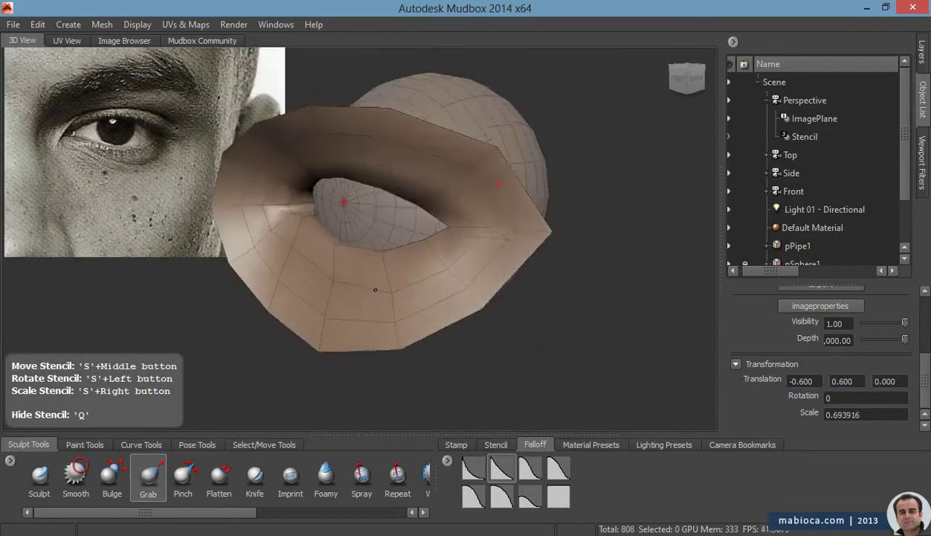
pyautogui.click(922, 52)
pyautogui.click(732, 62)
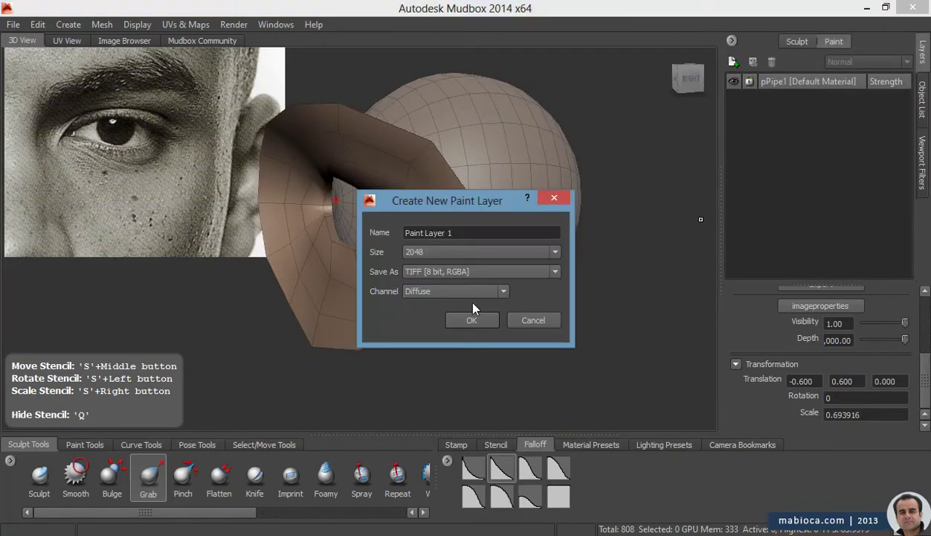
# Subdivide the eye mesh one level with Shift+D and frame the eye opening up close
pyautogui.press('f')
pyautogui.hotkey('shift', 'd')
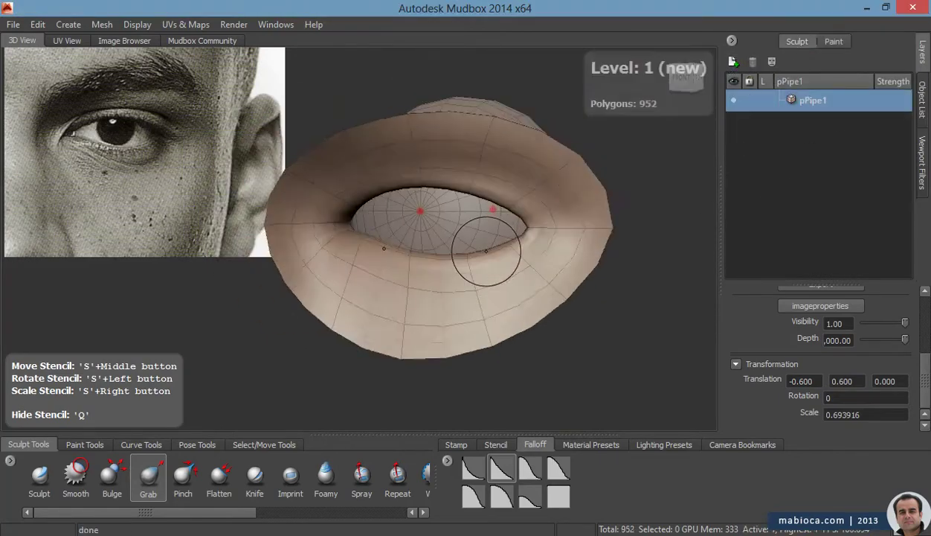
pyautogui.keyDown('alt'); pyautogui.moveTo(492, 249); pyautogui.dragTo(521, 253); pyautogui.keyUp('alt')
pyautogui.keyDown('alt'); pyautogui.moveTo(521, 253); pyautogui.dragTo(575, 257, button='right'); pyautogui.keyUp('alt')
pyautogui.moveTo(575, 257)
pyautogui.keyDown('alt'); pyautogui.mouseDown()
pyautogui.moveTo(543, 252)
pyautogui.moveTo(618, 275)
pyautogui.moveTo(583, 274)
pyautogui.mouseUp(); pyautogui.keyUp('alt')
pyautogui.keyDown('alt'); pyautogui.moveTo(583, 274); pyautogui.dragTo(624, 283, button='right'); pyautogui.keyUp('alt')
pyautogui.moveTo(625, 282)
pyautogui.keyDown('alt'); pyautogui.mouseDown()
pyautogui.moveTo(565, 268)
pyautogui.moveTo(595, 275)
pyautogui.mouseUp(); pyautogui.keyUp('alt')
# Select the Pinch brush and turn Mirror off
pyautogui.click(174, 484)
pyautogui.moveTo(385, 406)
pyautogui.keyDown('alt'); pyautogui.mouseDown()
pyautogui.moveTo(249, 506)
pyautogui.moveTo(432, 260)
pyautogui.moveTo(476, 260)
pyautogui.moveTo(422, 251)
pyautogui.mouseUp(); pyautogui.keyUp('alt')
pyautogui.scroll(3, 832, 328)
pyautogui.click(865, 344)
pyautogui.click(855, 357)
pyautogui.keyDown('alt'); pyautogui.moveTo(486, 333); pyautogui.dragTo(446, 298); pyautogui.keyUp('alt')
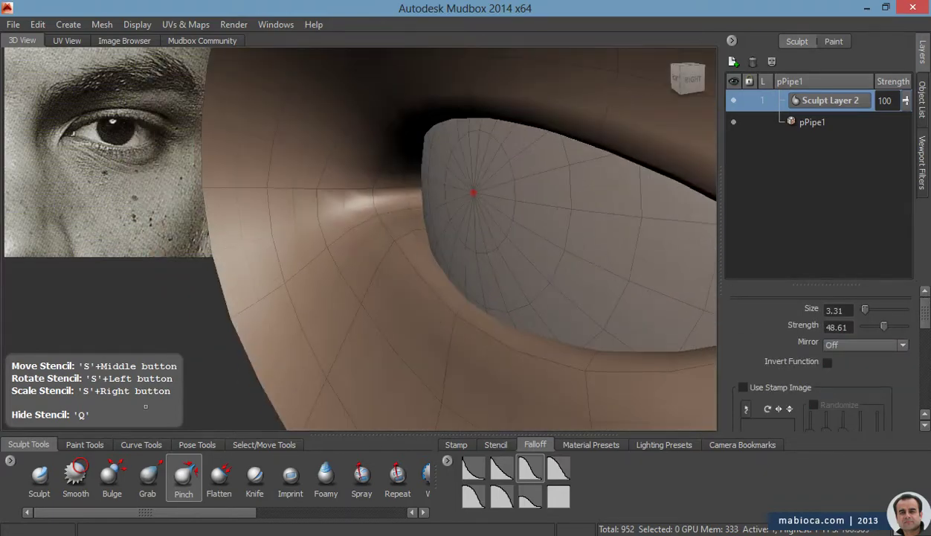
# Grab the lid rim along the top of the eyeball, then switch to the Bulge brush at size 7.58
pyautogui.click(148, 476)
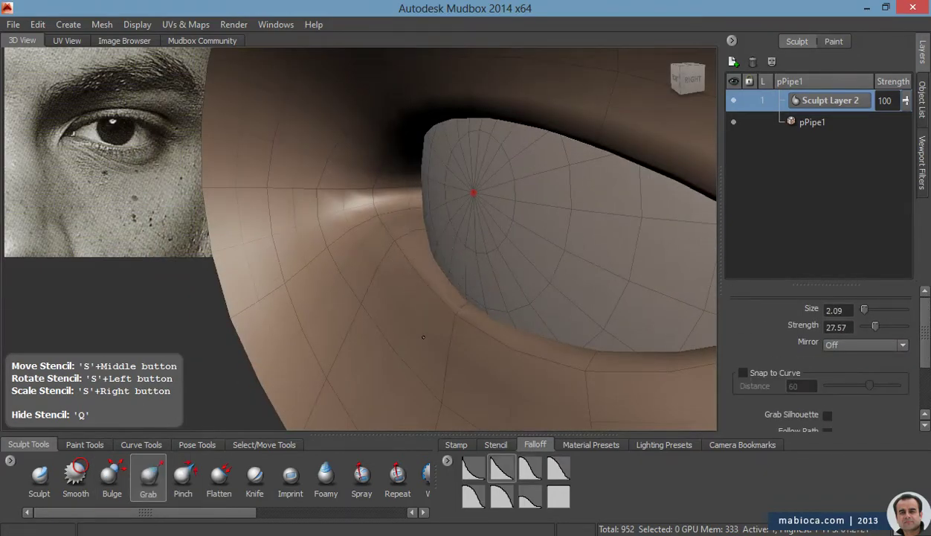
pyautogui.moveTo(374, 241)
pyautogui.keyDown('alt'); pyautogui.mouseDown()
pyautogui.moveTo(572, 274)
pyautogui.moveTo(530, 272)
pyautogui.moveTo(537, 224)
pyautogui.moveTo(557, 203)
pyautogui.mouseUp(); pyautogui.keyUp('alt')
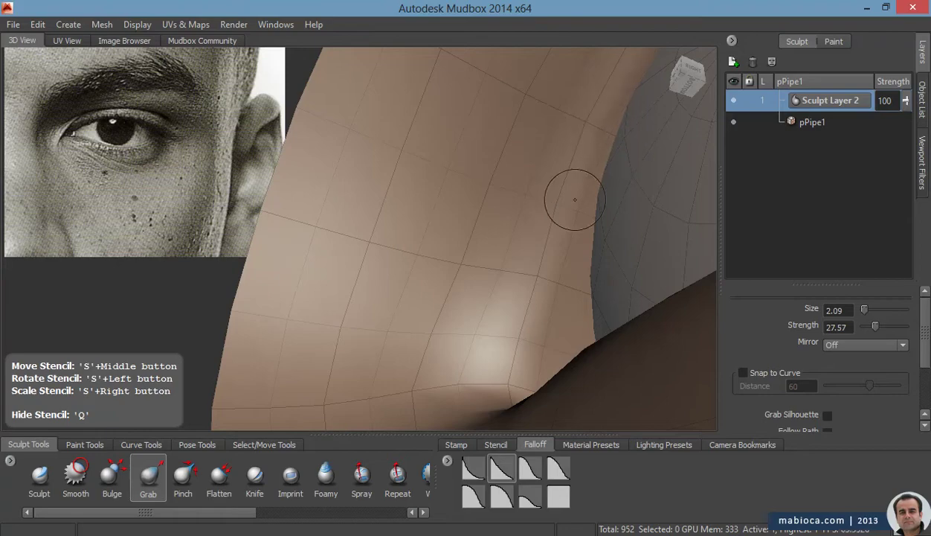
pyautogui.moveTo(536, 283)
pyautogui.keyDown('alt'); pyautogui.mouseDown()
pyautogui.moveTo(461, 196)
pyautogui.moveTo(426, 296)
pyautogui.mouseUp(); pyautogui.keyUp('alt')
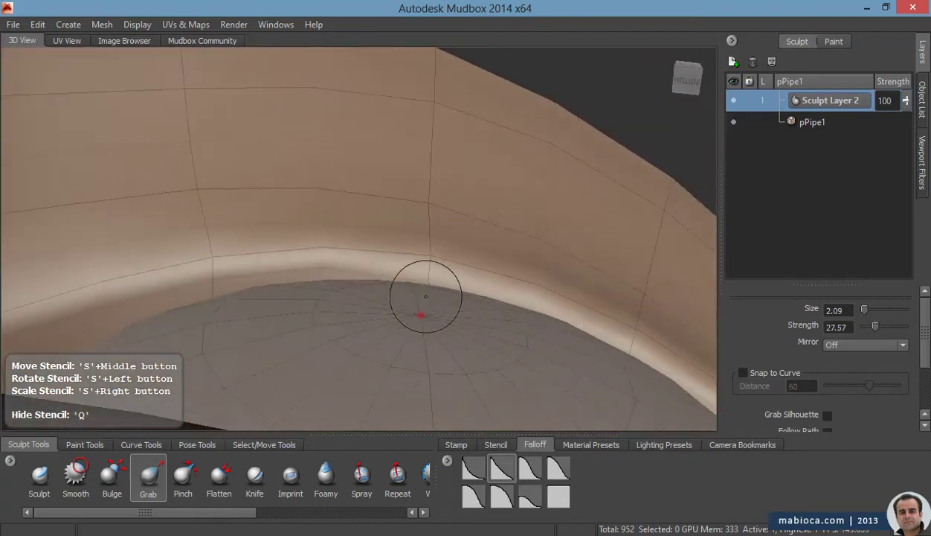
pyautogui.moveTo(556, 311)
pyautogui.keyDown('alt'); pyautogui.mouseDown()
pyautogui.moveTo(544, 233)
pyautogui.moveTo(507, 258)
pyautogui.moveTo(535, 299)
pyautogui.moveTo(545, 368)
pyautogui.moveTo(478, 239)
pyautogui.moveTo(461, 155)
pyautogui.moveTo(532, 190)
pyautogui.moveTo(364, 307)
pyautogui.moveTo(431, 340)
pyautogui.moveTo(349, 223)
pyautogui.moveTo(361, 280)
pyautogui.moveTo(526, 345)
pyautogui.moveTo(476, 332)
pyautogui.moveTo(686, 322)
pyautogui.mouseUp(); pyautogui.keyUp('alt')
pyautogui.press('b')
pyautogui.scroll(-3, 818, 342)
pyautogui.moveTo(426, 301)
pyautogui.keyDown('alt'); pyautogui.mouseDown()
pyautogui.moveTo(638, 288)
pyautogui.moveTo(598, 272)
pyautogui.mouseUp(); pyautogui.keyUp('alt')
pyautogui.scroll(3, 835, 326)
# Set the Bulge strength to 0.5 and bring the eye opening into frontal view
pyautogui.write('0.5')
pyautogui.press('Return')
pyautogui.moveTo(489, 303)
pyautogui.keyDown('alt'); pyautogui.mouseDown()
pyautogui.moveTo(329, 336)
pyautogui.moveTo(686, 170)
pyautogui.mouseUp(); pyautogui.keyUp('alt')
pyautogui.moveTo(356, 223)
pyautogui.keyDown('alt'); pyautogui.mouseDown()
pyautogui.moveTo(288, 266)
pyautogui.moveTo(291, 317)
pyautogui.moveTo(320, 287)
pyautogui.moveTo(321, 253)
pyautogui.mouseUp(); pyautogui.keyUp('alt')
pyautogui.keyDown('alt'); pyautogui.moveTo(321, 253); pyautogui.dragTo(416, 257, button='right'); pyautogui.keyUp('alt')
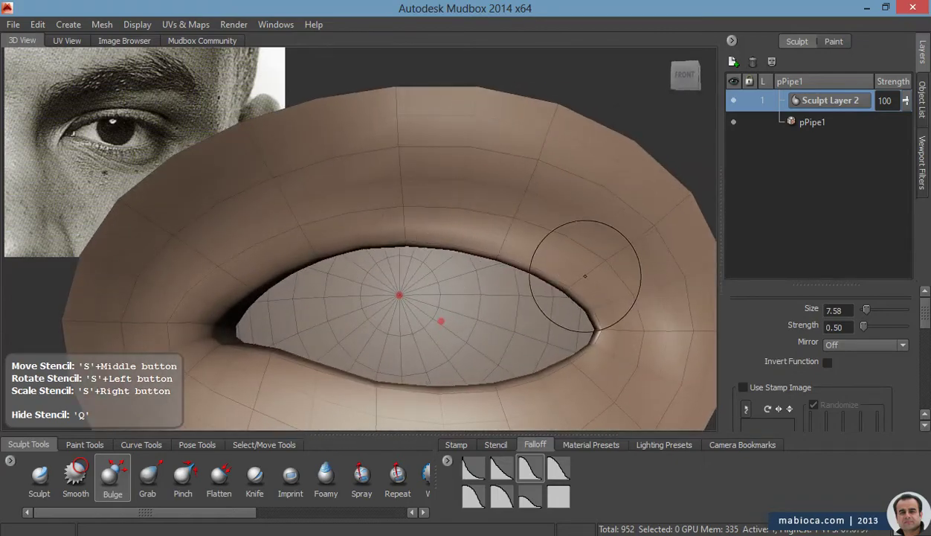
pyautogui.keyDown('alt'); pyautogui.moveTo(583, 260); pyautogui.dragTo(588, 263); pyautogui.keyUp('alt')
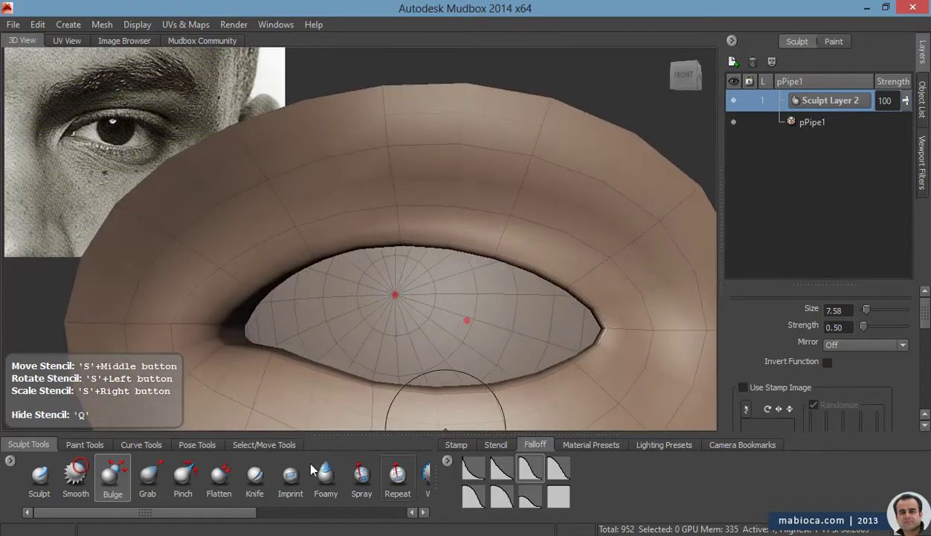
# Pinch and bulge the edges of the eye opening, checking the socket's top and underside
pyautogui.click(183, 476)
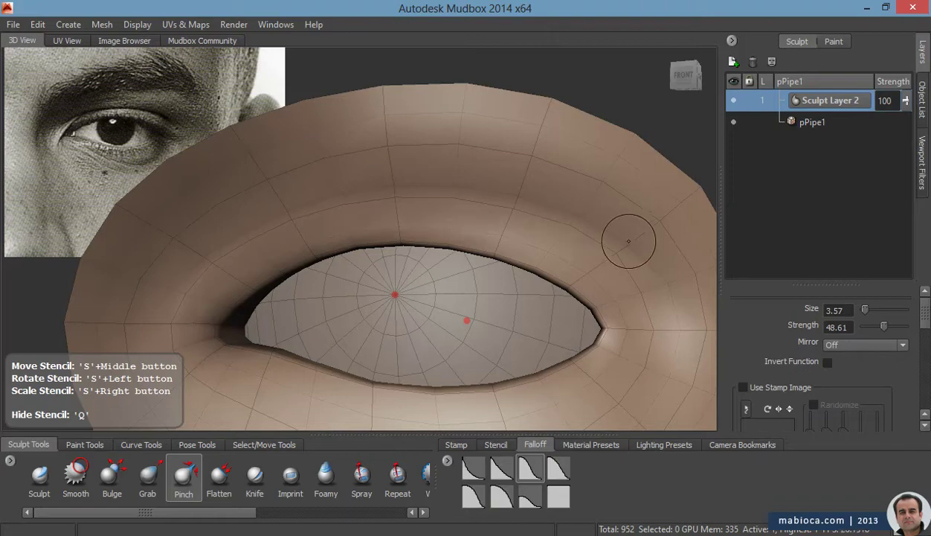
pyautogui.keyDown('alt'); pyautogui.moveTo(667, 283); pyautogui.dragTo(458, 259); pyautogui.keyUp('alt')
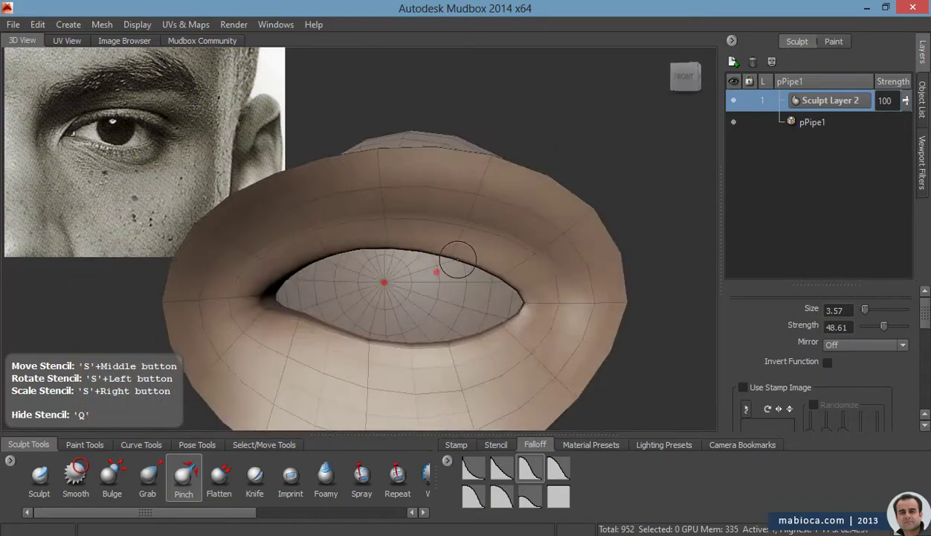
pyautogui.keyDown('alt'); pyautogui.moveTo(371, 330); pyautogui.dragTo(568, 309); pyautogui.keyUp('alt')
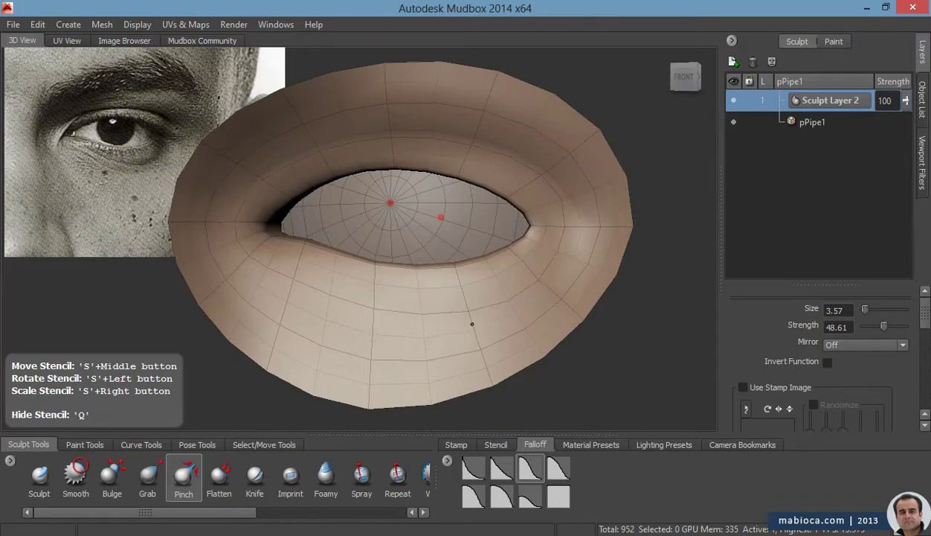
pyautogui.moveTo(577, 213)
pyautogui.keyDown('alt'); pyautogui.mouseDown()
pyautogui.moveTo(394, 266)
pyautogui.moveTo(473, 326)
pyautogui.moveTo(358, 254)
pyautogui.mouseUp(); pyautogui.keyUp('alt')
pyautogui.keyDown('alt'); pyautogui.moveTo(358, 253); pyautogui.dragTo(469, 244, button='right'); pyautogui.keyUp('alt')
pyautogui.click(113, 476)
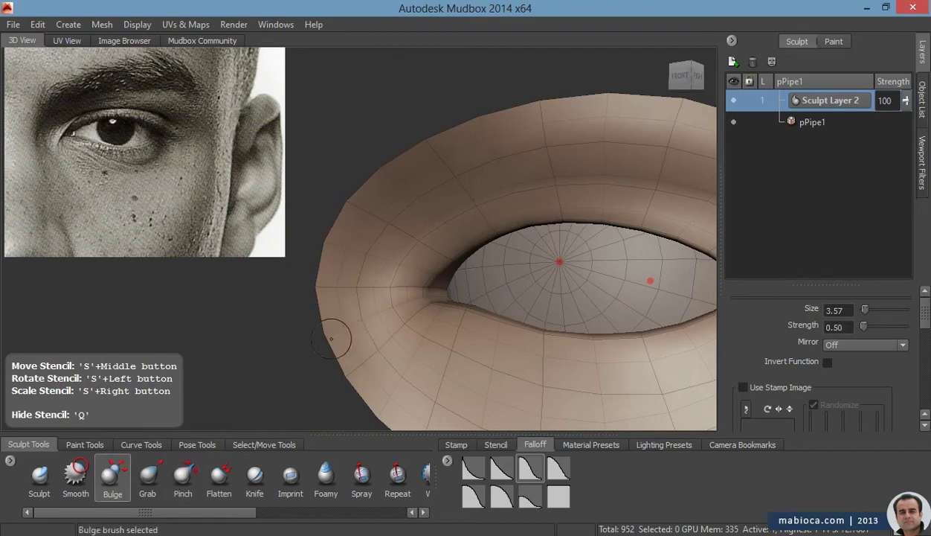
pyautogui.moveTo(424, 253)
pyautogui.keyDown('alt'); pyautogui.mouseDown()
pyautogui.moveTo(332, 386)
pyautogui.moveTo(409, 388)
pyautogui.moveTo(285, 425)
pyautogui.mouseUp(); pyautogui.keyUp('alt')
# Switch to a slightly larger Grab brush and frame the eye from the front
pyautogui.click(163, 485)
pyautogui.keyDown('alt'); pyautogui.moveTo(335, 372); pyautogui.dragTo(378, 391); pyautogui.keyUp('alt')
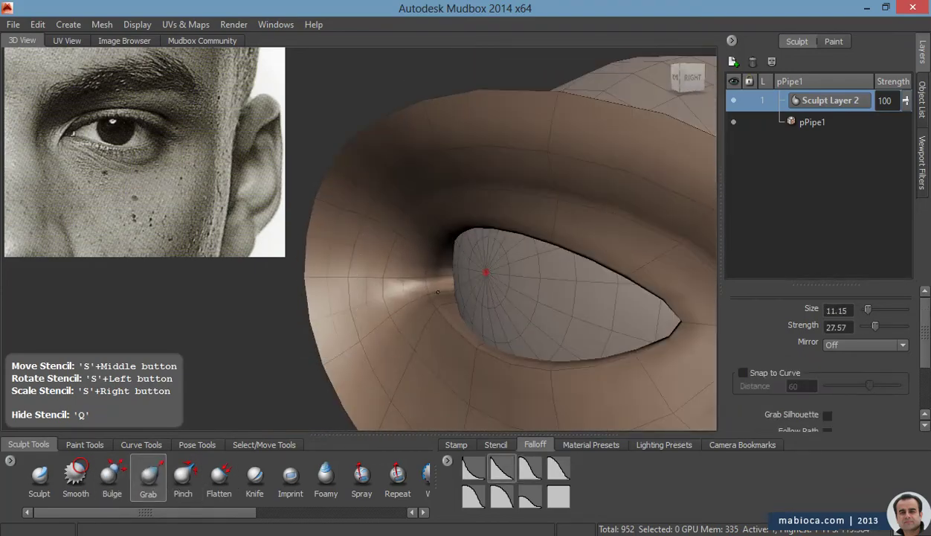
pyautogui.keyDown('alt'); pyautogui.moveTo(427, 270); pyautogui.dragTo(461, 305, button='right'); pyautogui.keyUp('alt')
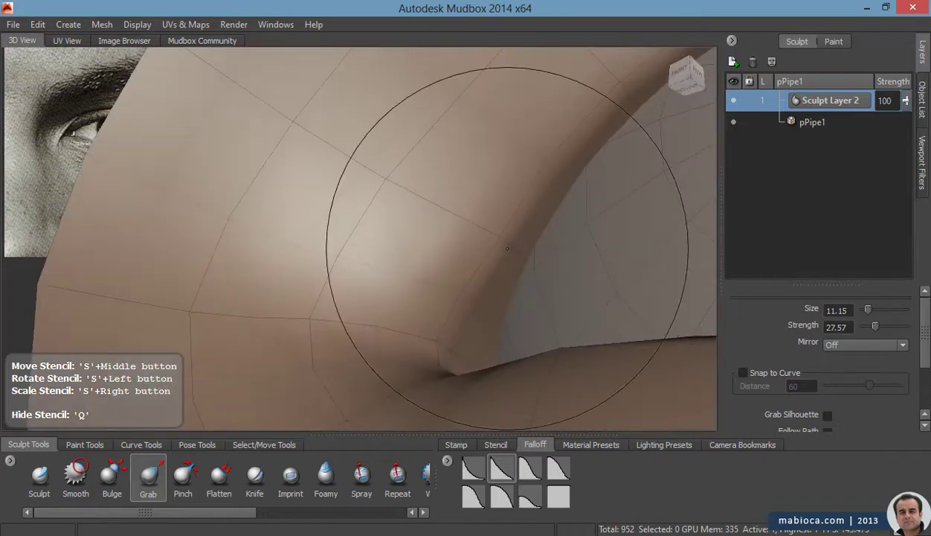
pyautogui.moveTo(461, 305)
pyautogui.keyDown('alt'); pyautogui.mouseDown()
pyautogui.moveTo(524, 350)
pyautogui.moveTo(447, 342)
pyautogui.mouseUp(); pyautogui.keyUp('alt')
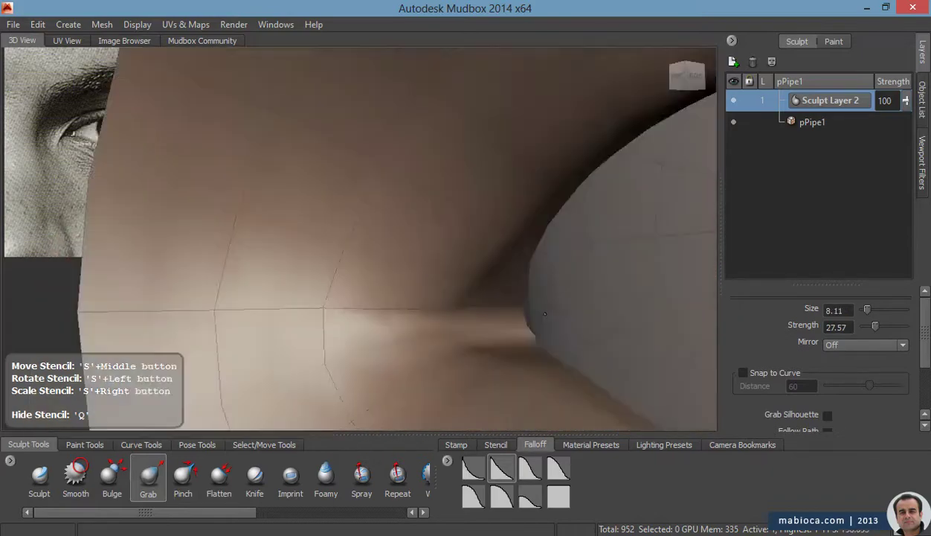
pyautogui.keyDown('alt'); pyautogui.moveTo(447, 343); pyautogui.dragTo(382, 294, button='right'); pyautogui.keyUp('alt')
pyautogui.keyDown('alt'); pyautogui.moveTo(383, 295); pyautogui.dragTo(561, 303); pyautogui.keyUp('alt')
pyautogui.moveTo(566, 118); pyautogui.dragTo(561, 303)
pyautogui.keyDown('alt'); pyautogui.moveTo(498, 241); pyautogui.dragTo(516, 256, button='middle'); pyautogui.keyUp('alt')
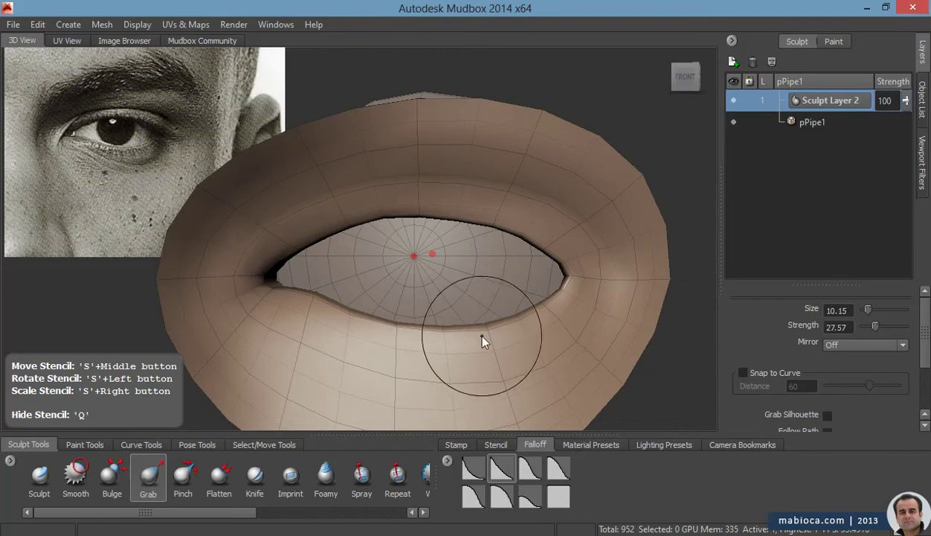
# Pull the lower-lid edge near the right corner and the upper-right rim outward
pyautogui.moveTo(482, 340); pyautogui.dragTo(484, 333)
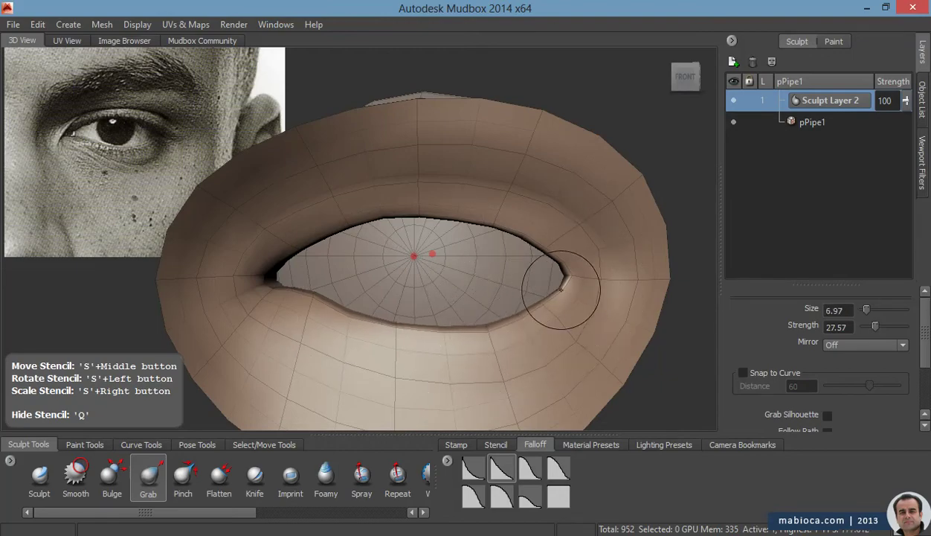
pyautogui.keyDown('alt'); pyautogui.moveTo(491, 287); pyautogui.dragTo(479, 271); pyautogui.keyUp('alt')
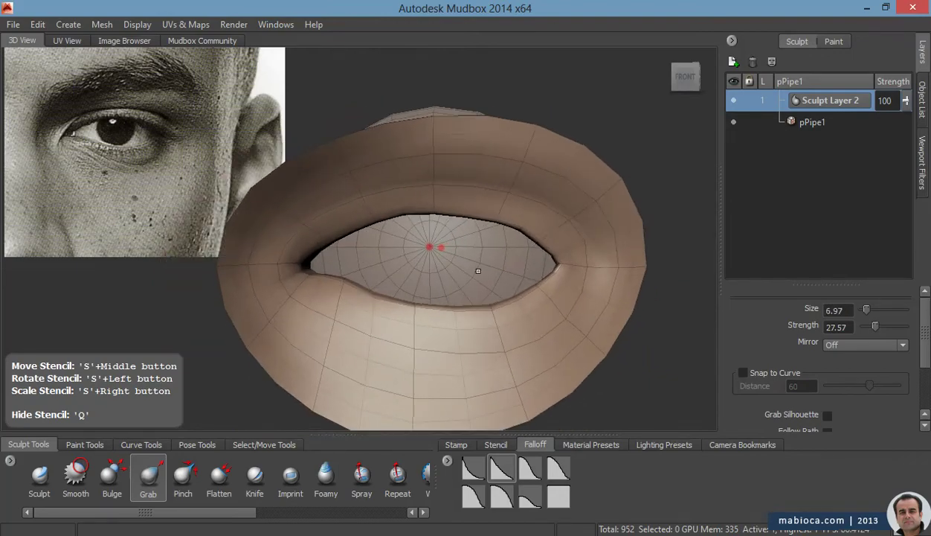
pyautogui.moveTo(590, 234); pyautogui.dragTo(604, 233)
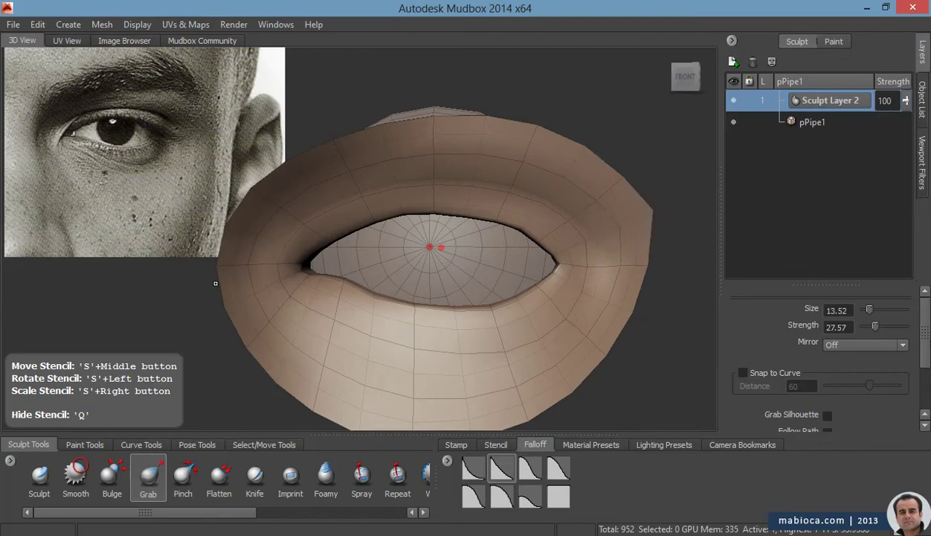
pyautogui.moveTo(623, 133); pyautogui.dragTo(659, 122)
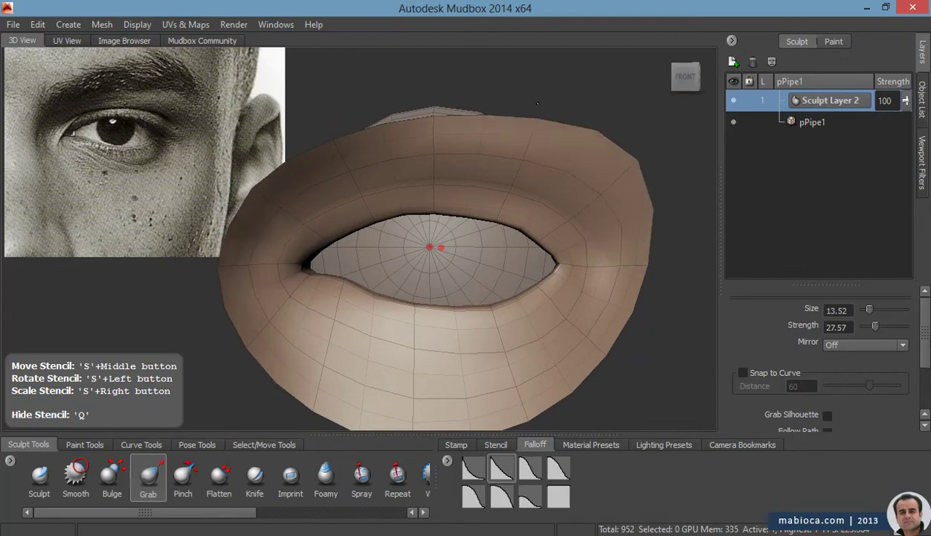
pyautogui.moveTo(551, 374)
pyautogui.keyDown('alt'); pyautogui.mouseDown()
pyautogui.moveTo(496, 259)
pyautogui.moveTo(602, 311)
pyautogui.moveTo(566, 298)
pyautogui.moveTo(615, 287)
pyautogui.moveTo(454, 261)
pyautogui.moveTo(521, 313)
pyautogui.mouseUp(); pyautogui.keyUp('alt')
# Subdivide onto Sculpt Layer 3 and set up the Bulge brush at strength 0.20
pyautogui.hotkey('shift', 'd')
pyautogui.keyDown('alt'); pyautogui.moveTo(520, 312); pyautogui.dragTo(530, 314, button='right'); pyautogui.keyUp('alt')
pyautogui.press('b')
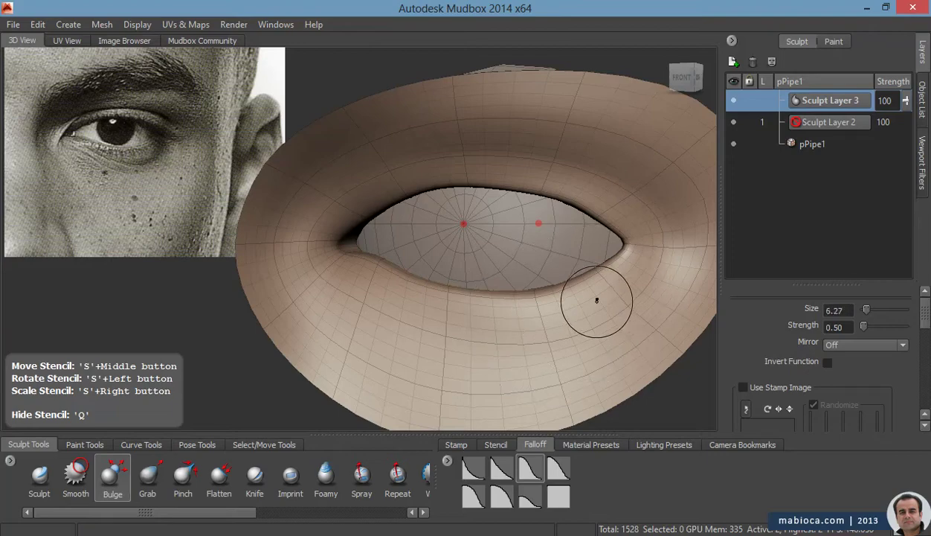
pyautogui.moveTo(375, 353)
pyautogui.keyDown('alt'); pyautogui.mouseDown()
pyautogui.moveTo(571, 312)
pyautogui.moveTo(507, 332)
pyautogui.mouseUp(); pyautogui.keyUp('alt')
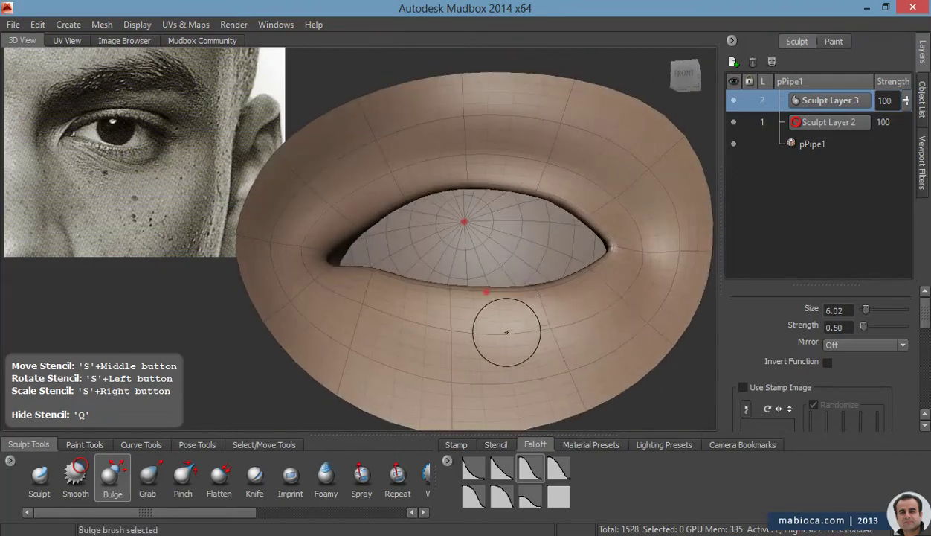
pyautogui.keyDown('alt'); pyautogui.moveTo(506, 332); pyautogui.dragTo(676, 270, button='right'); pyautogui.keyUp('alt')
pyautogui.moveTo(676, 270)
pyautogui.mouseDown()
pyautogui.moveTo(696, 333)
pyautogui.moveTo(596, 212)
pyautogui.mouseUp()
pyautogui.moveTo(564, 181); pyautogui.dragTo(589, 190)
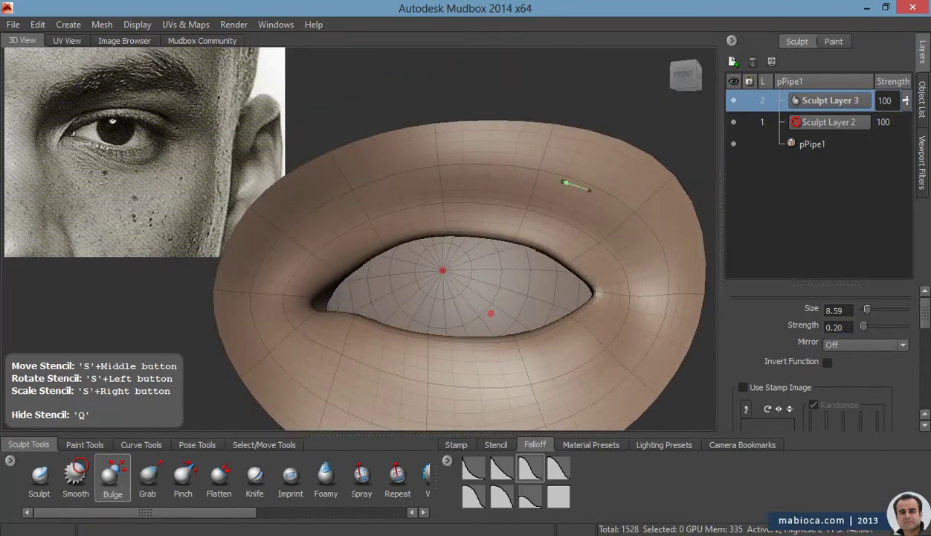
pyautogui.keyDown('alt'); pyautogui.moveTo(544, 191); pyautogui.dragTo(576, 285, button='right'); pyautogui.keyUp('alt')
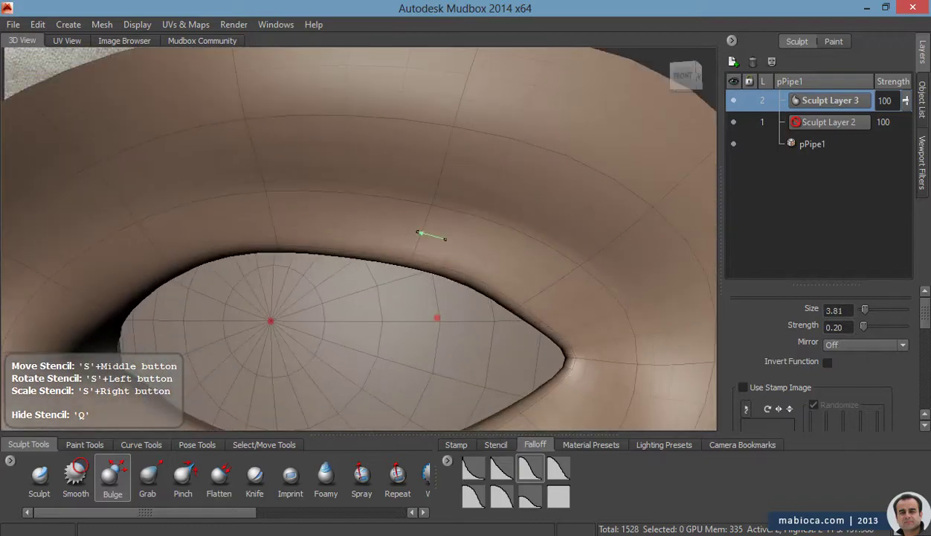
pyautogui.moveTo(445, 239)
pyautogui.keyDown('alt'); pyautogui.mouseDown()
pyautogui.moveTo(494, 274)
pyautogui.moveTo(537, 277)
pyautogui.mouseUp(); pyautogui.keyUp('alt')
# Raise a soft fold along the upper eyelid, resizing the brush for detail
pyautogui.keyDown('alt'); pyautogui.moveTo(196, 227); pyautogui.dragTo(449, 283); pyautogui.keyUp('alt')
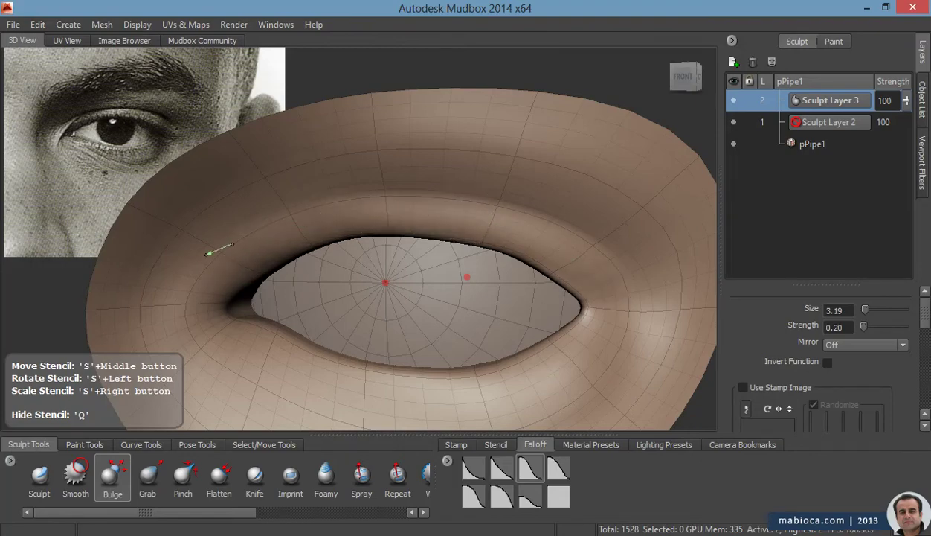
pyautogui.moveTo(275, 268)
pyautogui.keyDown('alt'); pyautogui.mouseDown()
pyautogui.moveTo(322, 224)
pyautogui.moveTo(613, 277)
pyautogui.moveTo(671, 240)
pyautogui.mouseUp(); pyautogui.keyUp('alt')
pyautogui.keyDown('alt'); pyautogui.moveTo(509, 175); pyautogui.dragTo(384, 180); pyautogui.keyUp('alt')
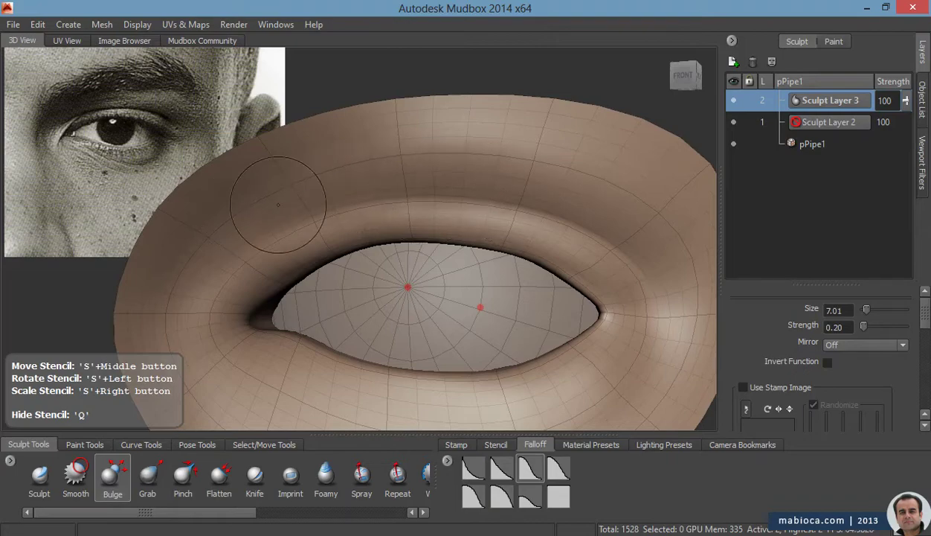
pyautogui.keyDown('alt'); pyautogui.moveTo(278, 204); pyautogui.dragTo(580, 215); pyautogui.keyUp('alt')
pyautogui.keyDown('alt'); pyautogui.moveTo(620, 156); pyautogui.dragTo(474, 173); pyautogui.keyUp('alt')
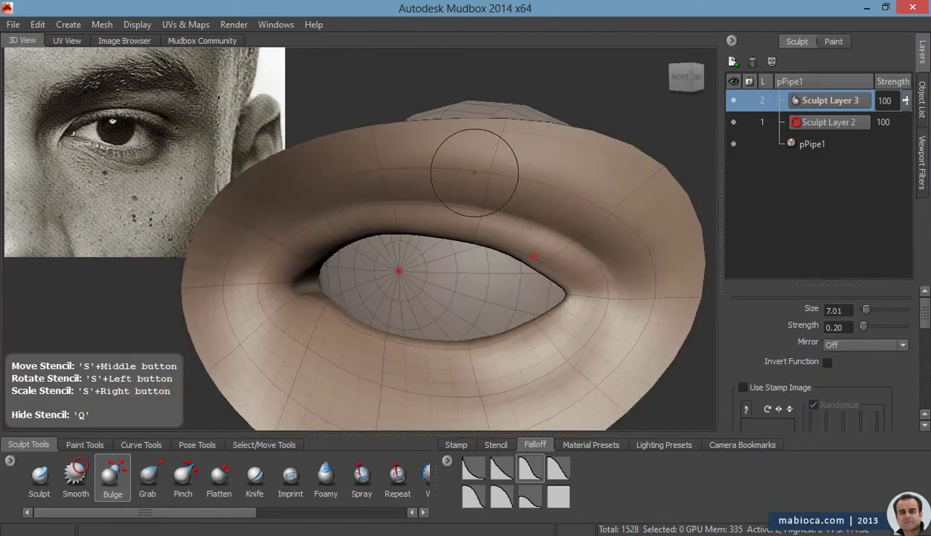
pyautogui.moveTo(589, 153)
pyautogui.keyDown('alt'); pyautogui.mouseDown()
pyautogui.moveTo(611, 167)
pyautogui.moveTo(618, 225)
pyautogui.moveTo(520, 149)
pyautogui.moveTo(451, 135)
pyautogui.moveTo(291, 197)
pyautogui.moveTo(312, 237)
pyautogui.mouseUp(); pyautogui.keyUp('alt')
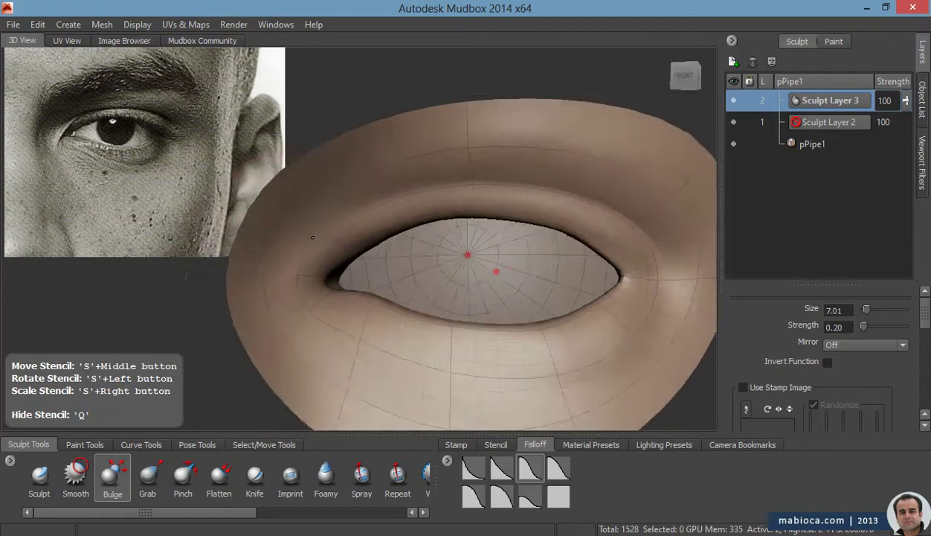
pyautogui.keyDown('alt'); pyautogui.moveTo(312, 237); pyautogui.dragTo(353, 211, button='right'); pyautogui.keyUp('alt')
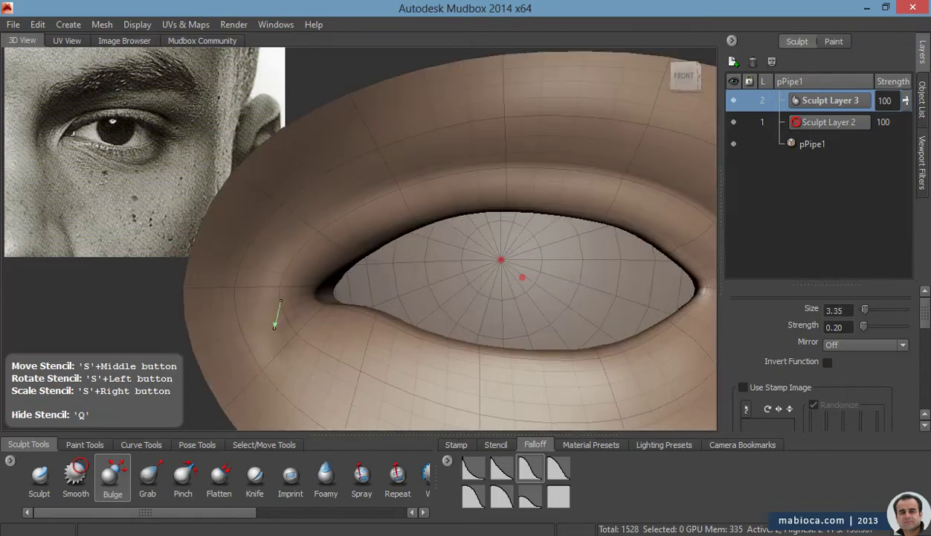
# Extend the lid fold toward the eye's outer corner, checking it from several angles
pyautogui.moveTo(262, 376)
pyautogui.keyDown('alt'); pyautogui.mouseDown()
pyautogui.moveTo(270, 264)
pyautogui.moveTo(328, 303)
pyautogui.moveTo(282, 298)
pyautogui.mouseUp(); pyautogui.keyUp('alt')
pyautogui.keyDown('alt'); pyautogui.moveTo(281, 297); pyautogui.dragTo(319, 382, button='right'); pyautogui.keyUp('alt')
pyautogui.moveTo(318, 382)
pyautogui.keyDown('alt'); pyautogui.mouseDown()
pyautogui.moveTo(609, 270)
pyautogui.moveTo(625, 317)
pyautogui.moveTo(617, 256)
pyautogui.moveTo(395, 249)
pyautogui.moveTo(627, 300)
pyautogui.moveTo(616, 321)
pyautogui.mouseUp(); pyautogui.keyUp('alt')
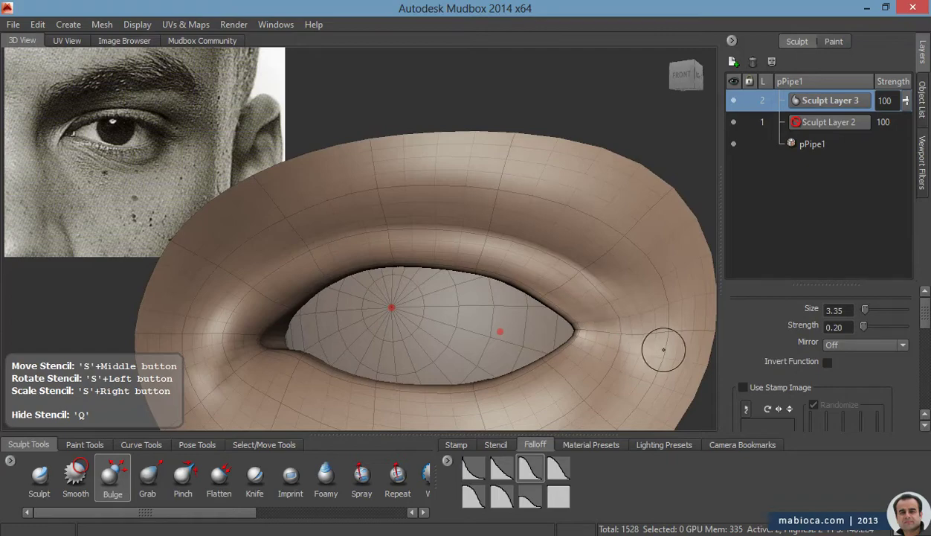
pyautogui.moveTo(664, 348)
pyautogui.keyDown('alt'); pyautogui.mouseDown()
pyautogui.moveTo(589, 320)
pyautogui.moveTo(687, 325)
pyautogui.moveTo(621, 323)
pyautogui.mouseUp(); pyautogui.keyUp('alt')
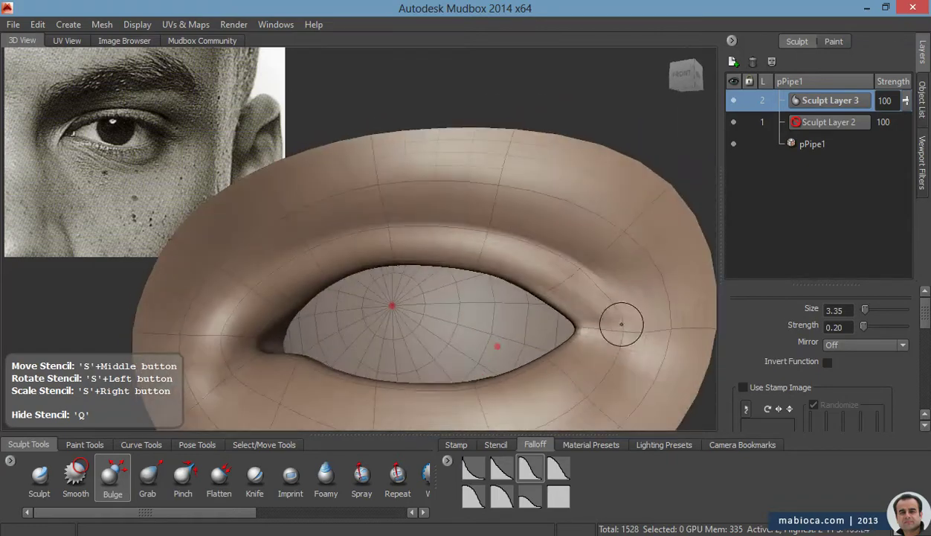
pyautogui.keyDown('alt'); pyautogui.moveTo(698, 331); pyautogui.dragTo(624, 270); pyautogui.keyUp('alt')
pyautogui.keyDown('alt'); pyautogui.moveTo(606, 312); pyautogui.dragTo(631, 324); pyautogui.keyUp('alt')
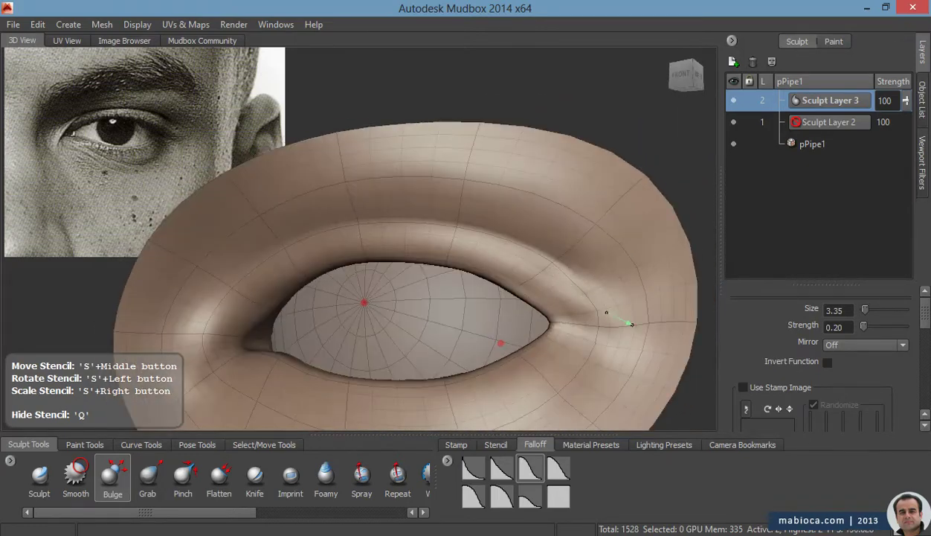
pyautogui.moveTo(571, 320)
pyautogui.keyDown('alt'); pyautogui.mouseDown()
pyautogui.moveTo(630, 367)
pyautogui.moveTo(604, 322)
pyautogui.moveTo(565, 337)
pyautogui.mouseUp(); pyautogui.keyUp('alt')
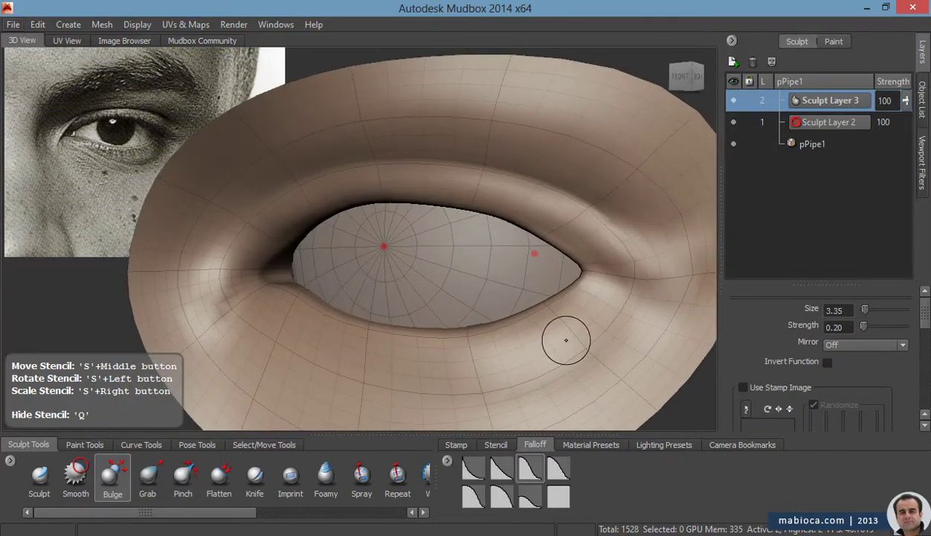
# Build up and sharpen the upper eyelid crease, alternating Pinch, Grab and Bulge brushes
pyautogui.click(185, 485)
pyautogui.moveTo(580, 283)
pyautogui.keyDown('alt'); pyautogui.mouseDown()
pyautogui.moveTo(640, 283)
pyautogui.moveTo(490, 387)
pyautogui.mouseUp(); pyautogui.keyUp('alt')
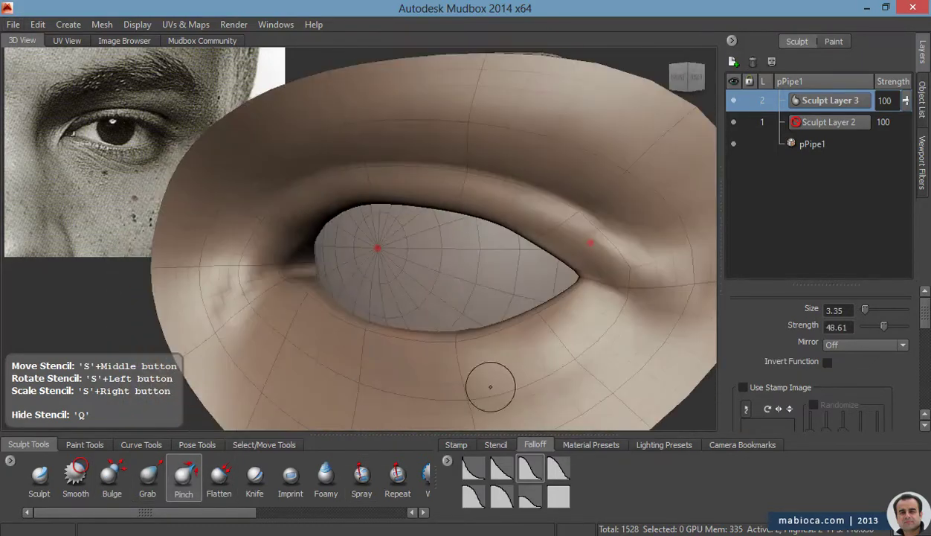
pyautogui.press('3')
pyautogui.press('2')
pyautogui.moveTo(597, 256)
pyautogui.keyDown('alt'); pyautogui.mouseDown()
pyautogui.moveTo(686, 262)
pyautogui.moveTo(594, 266)
pyautogui.moveTo(602, 283)
pyautogui.mouseUp(); pyautogui.keyUp('alt')
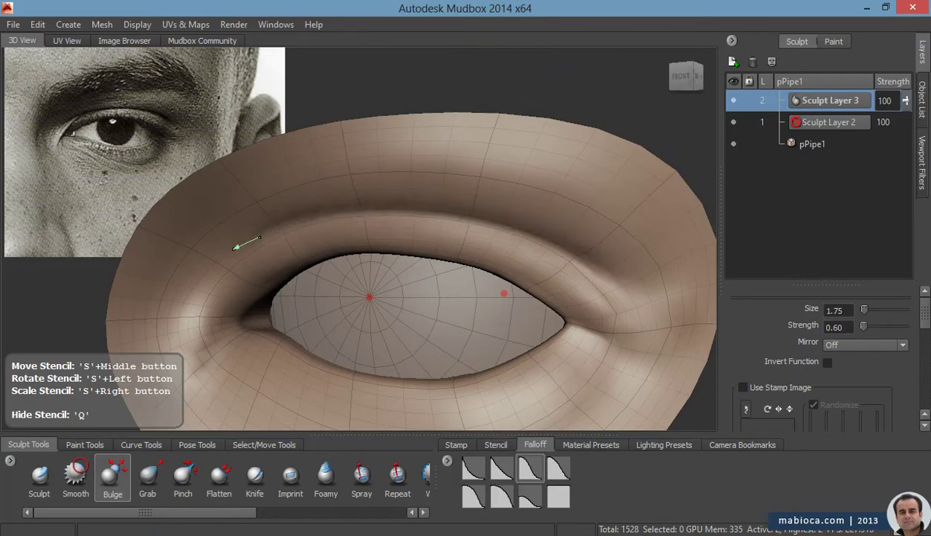
pyautogui.keyDown('alt'); pyautogui.moveTo(444, 250); pyautogui.dragTo(703, 297); pyautogui.keyUp('alt')
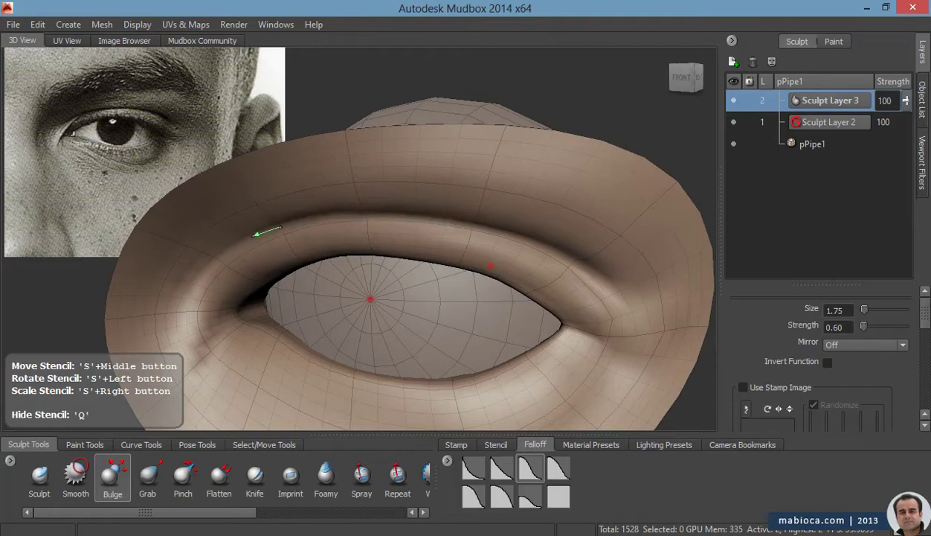
pyautogui.keyDown('alt'); pyautogui.moveTo(189, 286); pyautogui.dragTo(603, 272); pyautogui.keyUp('alt')
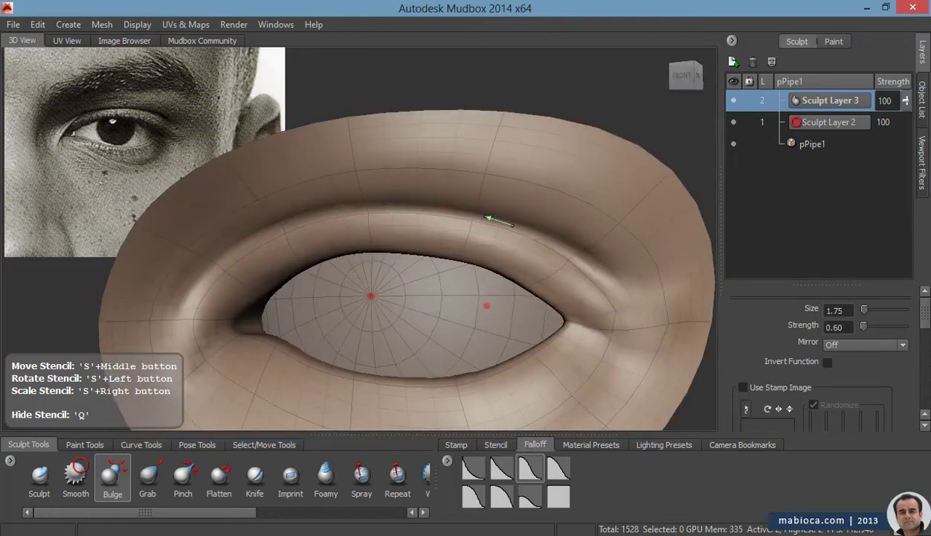
pyautogui.moveTo(487, 217); pyautogui.dragTo(348, 207)
pyautogui.moveTo(190, 284)
pyautogui.keyDown('alt'); pyautogui.mouseDown()
pyautogui.moveTo(556, 240)
pyautogui.moveTo(586, 259)
pyautogui.mouseUp(); pyautogui.keyUp('alt')
pyautogui.press('4')
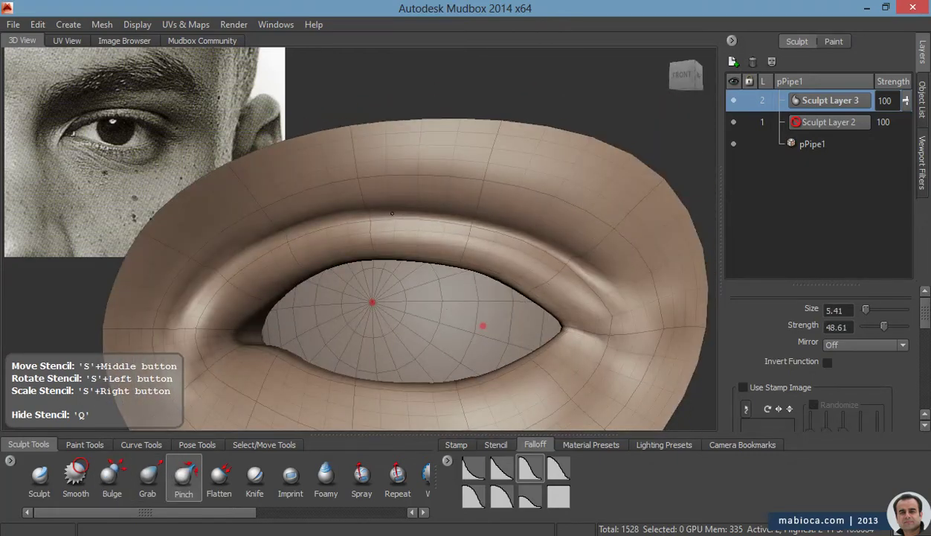
pyautogui.moveTo(199, 285)
pyautogui.keyDown('alt'); pyautogui.mouseDown()
pyautogui.moveTo(493, 259)
pyautogui.moveTo(572, 214)
pyautogui.moveTo(476, 283)
pyautogui.mouseUp(); pyautogui.keyUp('alt')
pyautogui.click(112, 476)
pyautogui.write('1')
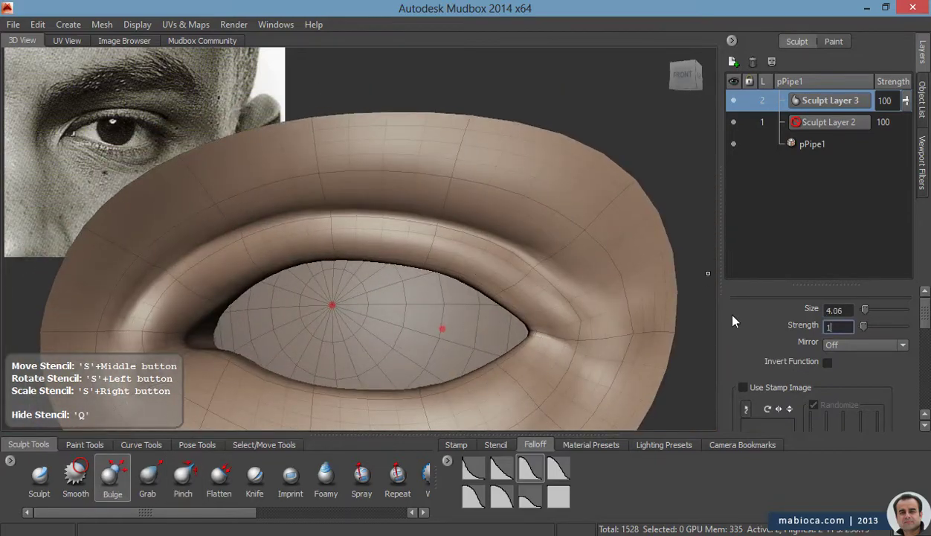
# Set a new Bulge brush strength and shrink the brush for fine lid work
pyautogui.write('.2')
pyautogui.press('Return')
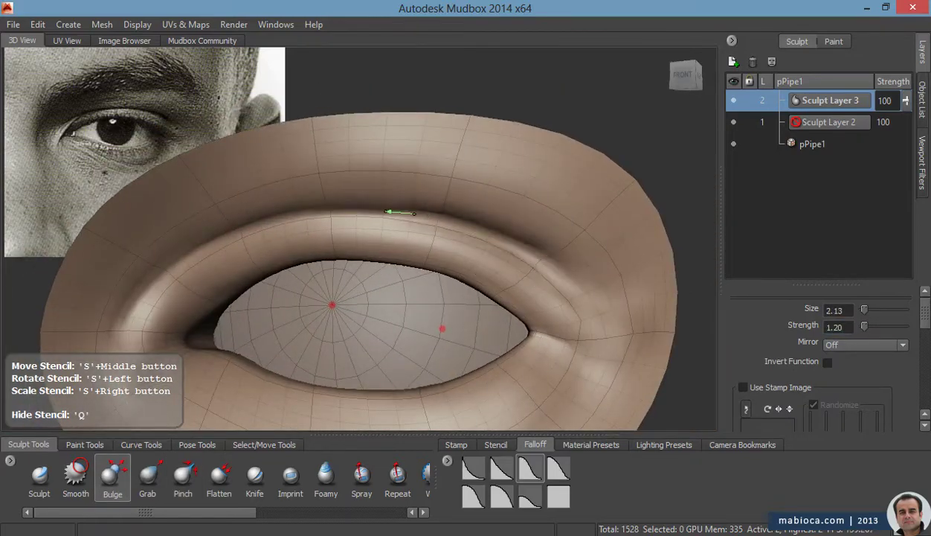
pyautogui.moveTo(149, 312)
pyautogui.keyDown('alt'); pyautogui.mouseDown()
pyautogui.moveTo(412, 344)
pyautogui.moveTo(476, 283)
pyautogui.mouseUp(); pyautogui.keyUp('alt')
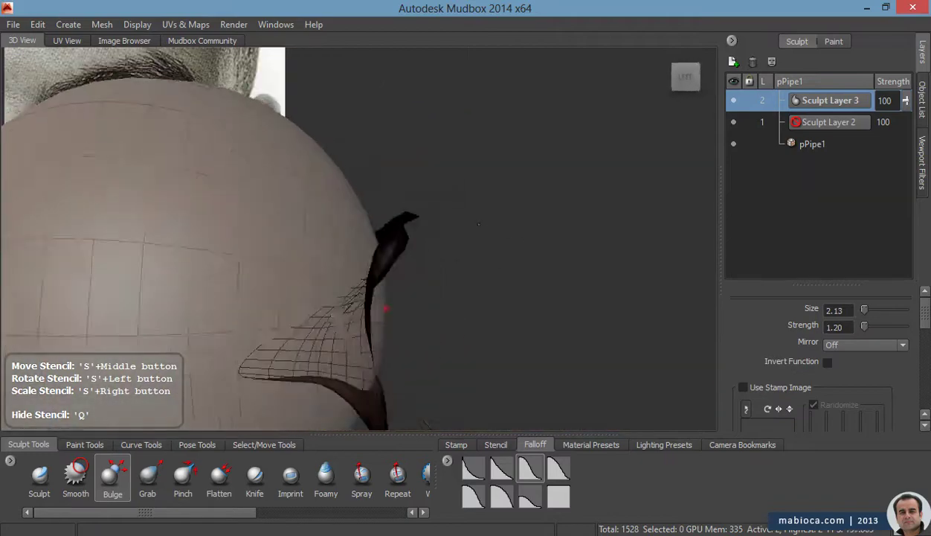
# Pinch a crisp groove along the inner-corner lid fold, alternating Pinch and Bulge brushes
pyautogui.click(183, 476)
pyautogui.moveTo(486, 239); pyautogui.dragTo(332, 213)
pyautogui.keyDown('alt'); pyautogui.moveTo(191, 263); pyautogui.dragTo(424, 221); pyautogui.keyUp('alt')
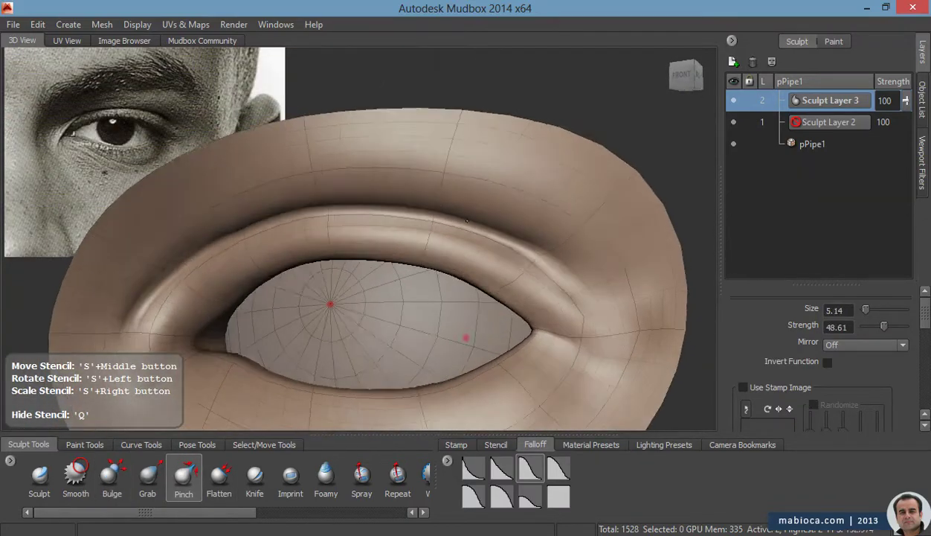
pyautogui.moveTo(116, 316)
pyautogui.keyDown('alt'); pyautogui.mouseDown()
pyautogui.moveTo(574, 336)
pyautogui.moveTo(488, 328)
pyautogui.mouseUp(); pyautogui.keyUp('alt')
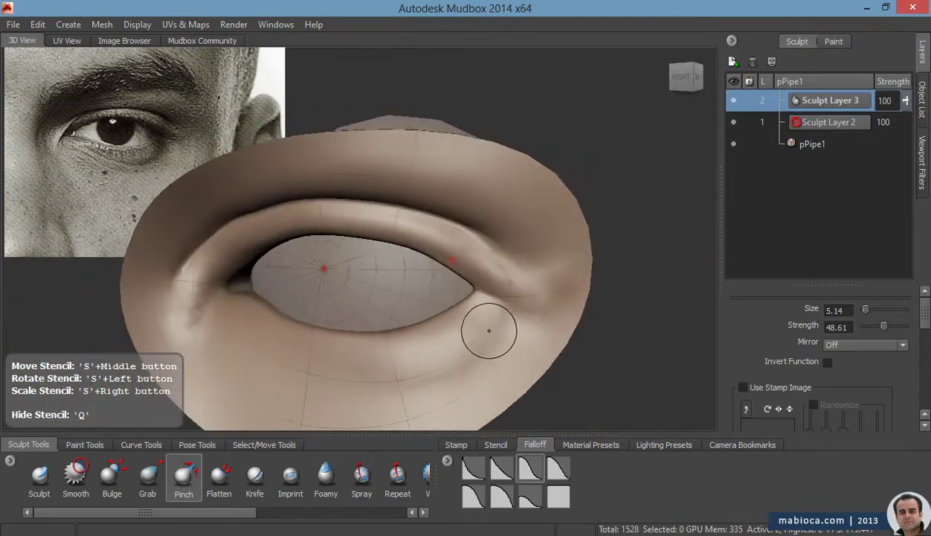
pyautogui.click(112, 474)
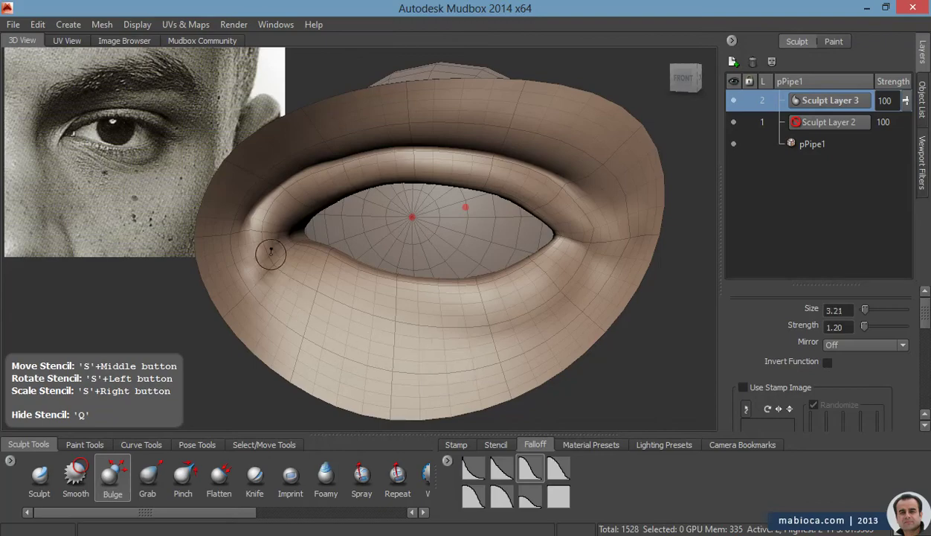
pyautogui.click(183, 476)
pyautogui.moveTo(273, 255)
pyautogui.keyDown('alt'); pyautogui.mouseDown()
pyautogui.moveTo(275, 209)
pyautogui.moveTo(318, 307)
pyautogui.mouseUp(); pyautogui.keyUp('alt')
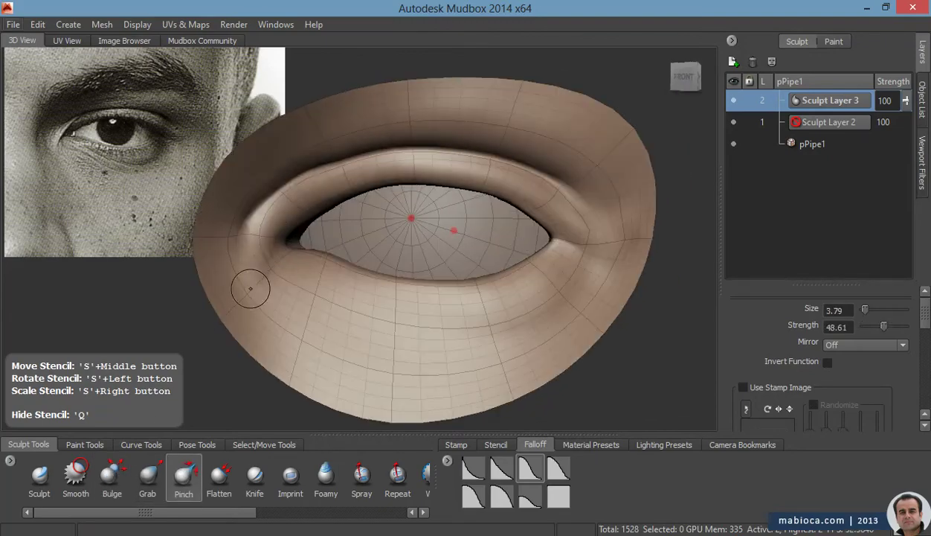
pyautogui.click(112, 475)
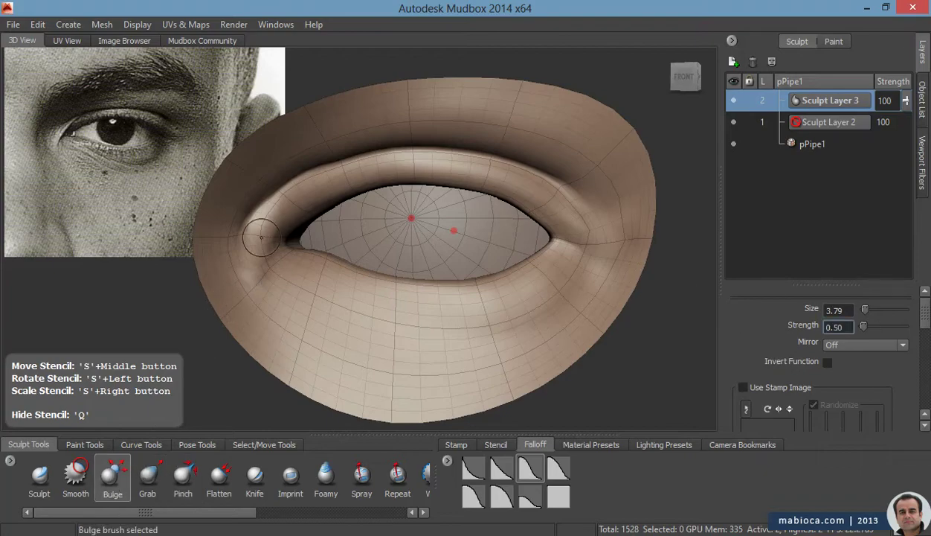
pyautogui.keyDown('alt'); pyautogui.moveTo(253, 218); pyautogui.dragTo(274, 411, button='right'); pyautogui.keyUp('alt')
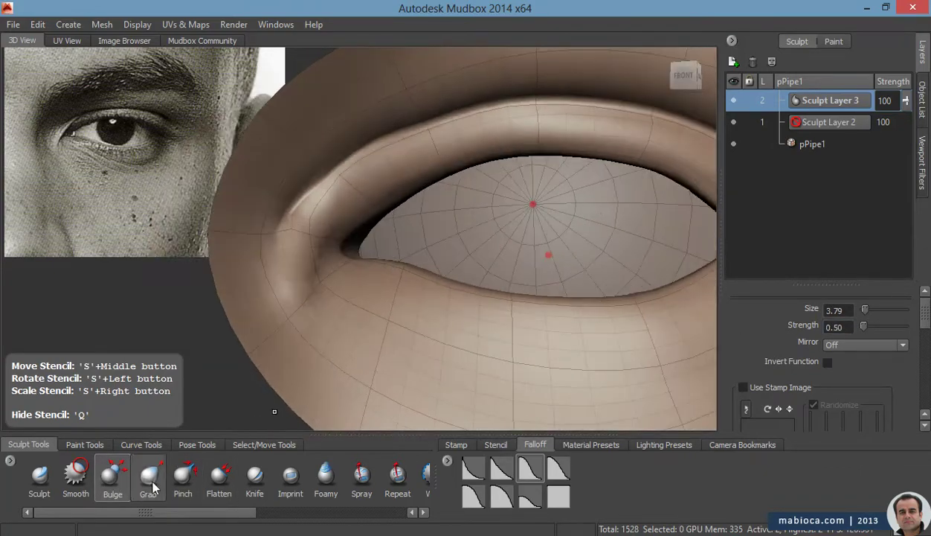
# Puff out the fold beside the inner eye corner with the Bulge brush
pyautogui.click(151, 479)
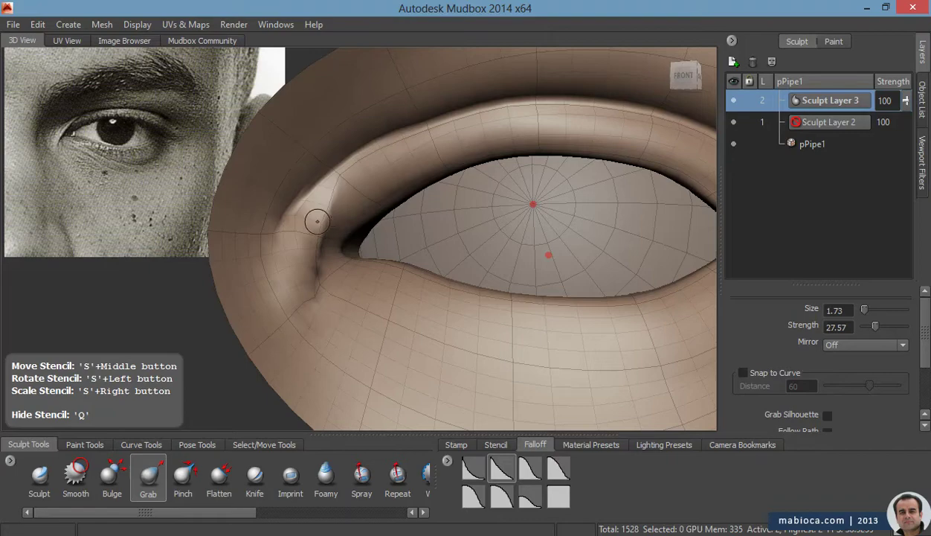
pyautogui.keyDown('alt'); pyautogui.moveTo(321, 284); pyautogui.dragTo(291, 352); pyautogui.keyUp('alt')
pyautogui.keyDown('alt'); pyautogui.moveTo(291, 353); pyautogui.dragTo(261, 178, button='right'); pyautogui.keyUp('alt')
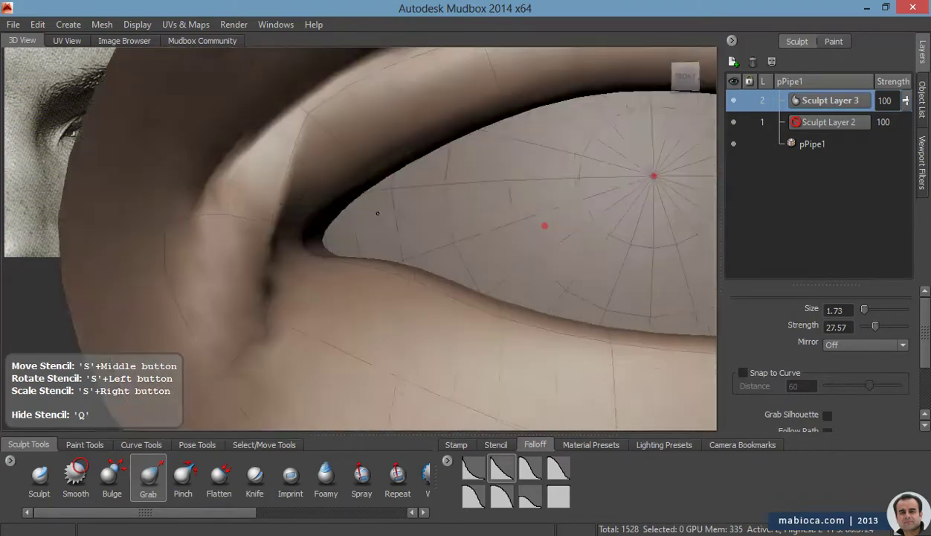
pyautogui.keyDown('alt'); pyautogui.moveTo(261, 178); pyautogui.dragTo(359, 231); pyautogui.keyUp('alt')
pyautogui.click(112, 480)
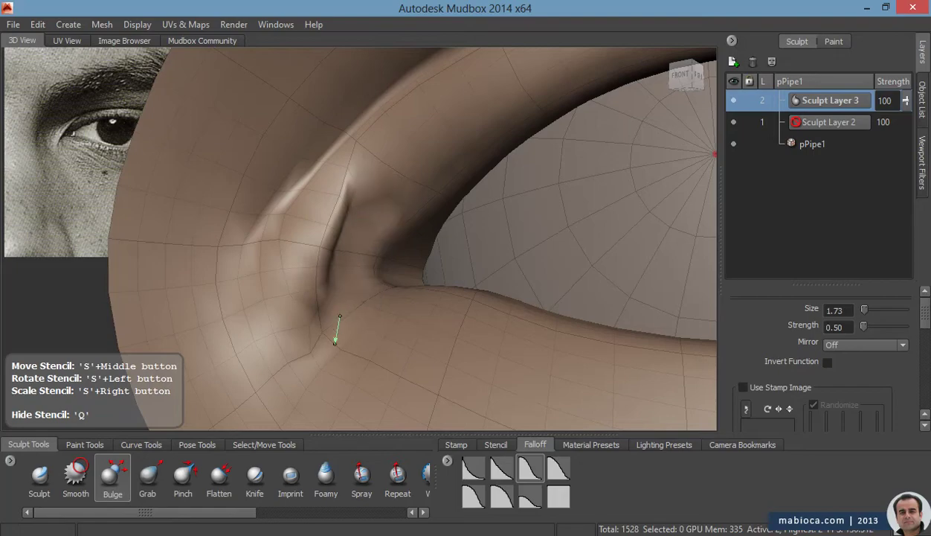
pyautogui.keyDown('alt'); pyautogui.moveTo(335, 340); pyautogui.dragTo(297, 283, button='right'); pyautogui.keyUp('alt')
pyautogui.keyDown('alt'); pyautogui.moveTo(297, 282); pyautogui.dragTo(327, 290); pyautogui.keyUp('alt')
# Pull the lid fold and the lower edge of the opening at the inner corner with Grab
pyautogui.click(148, 480)
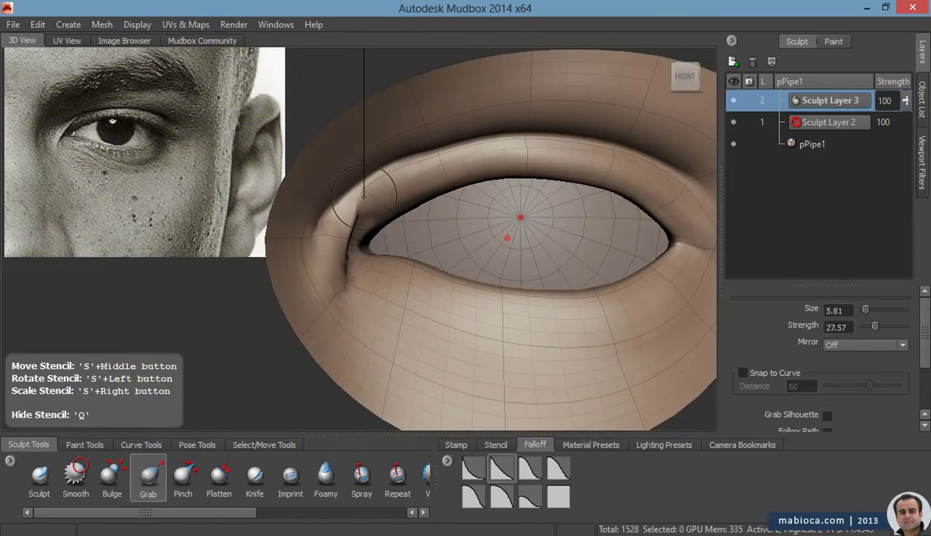
pyautogui.moveTo(355, 292); pyautogui.dragTo(333, 284)
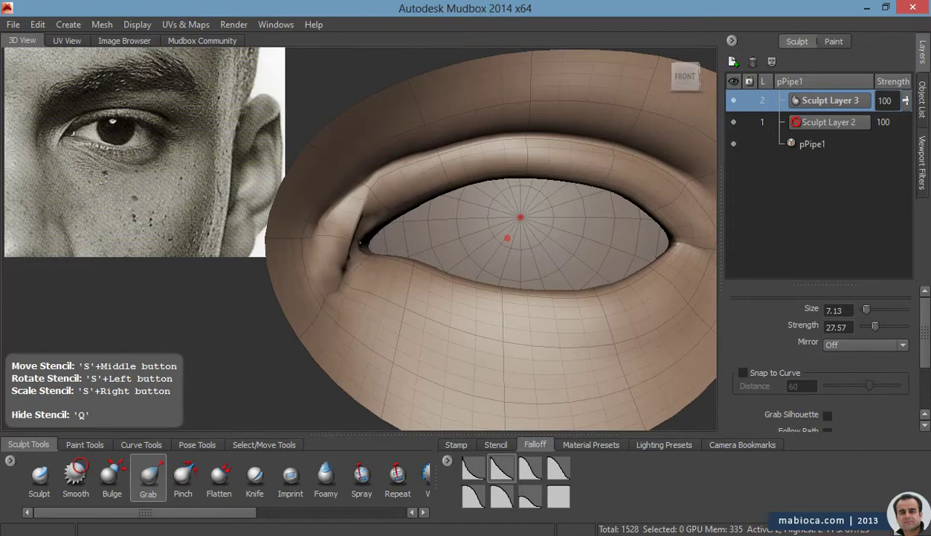
pyautogui.keyDown('alt'); pyautogui.moveTo(358, 255); pyautogui.dragTo(450, 228, button='right'); pyautogui.keyUp('alt')
pyautogui.press('b')
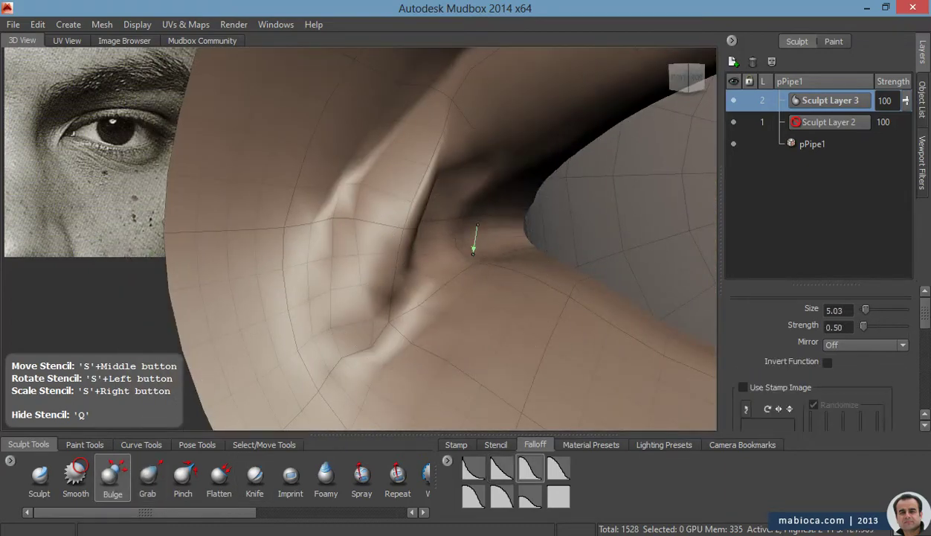
pyautogui.keyDown('alt'); pyautogui.moveTo(447, 156); pyautogui.dragTo(384, 197, button='right'); pyautogui.keyUp('alt')
pyautogui.keyDown('alt'); pyautogui.moveTo(384, 197); pyautogui.dragTo(353, 311); pyautogui.keyUp('alt')
pyautogui.press('g')
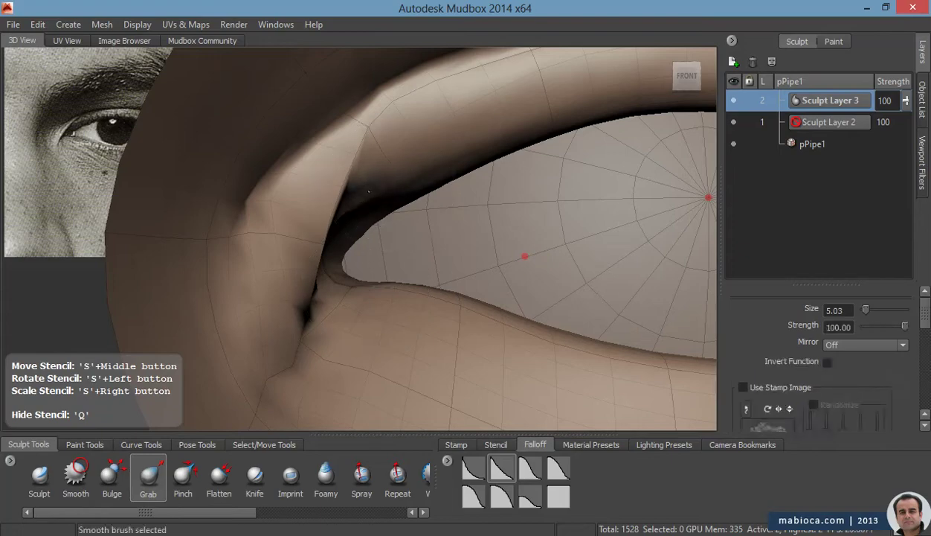
pyautogui.moveTo(369, 191)
pyautogui.keyDown('alt'); pyautogui.mouseDown(button='right')
pyautogui.moveTo(322, 253)
pyautogui.moveTo(283, 223)
pyautogui.mouseUp(button='right'); pyautogui.keyUp('alt')
pyautogui.keyDown('alt'); pyautogui.moveTo(282, 224); pyautogui.dragTo(223, 313); pyautogui.keyUp('alt')
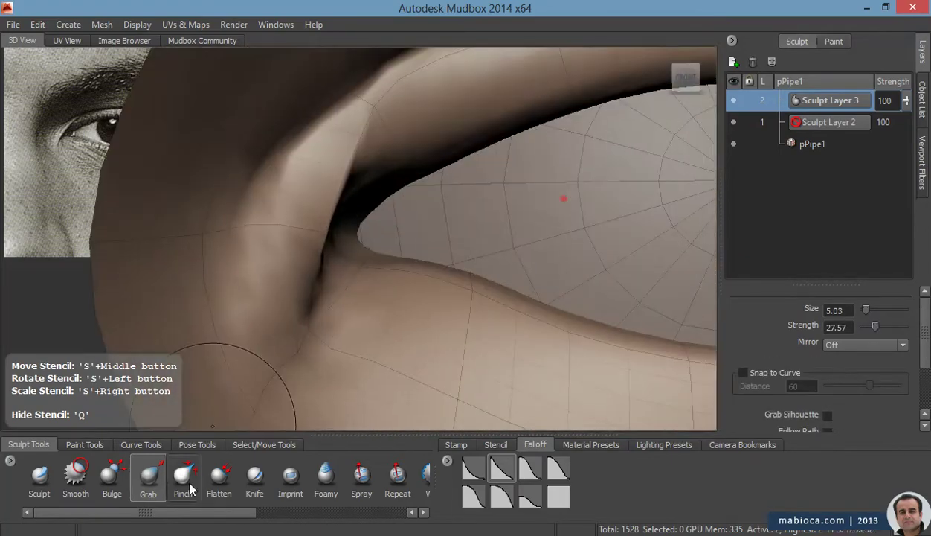
pyautogui.moveTo(400, 249); pyautogui.dragTo(406, 270)
# Alternate Grab and Bulge while working closely around the inner socket corner
pyautogui.press('b')
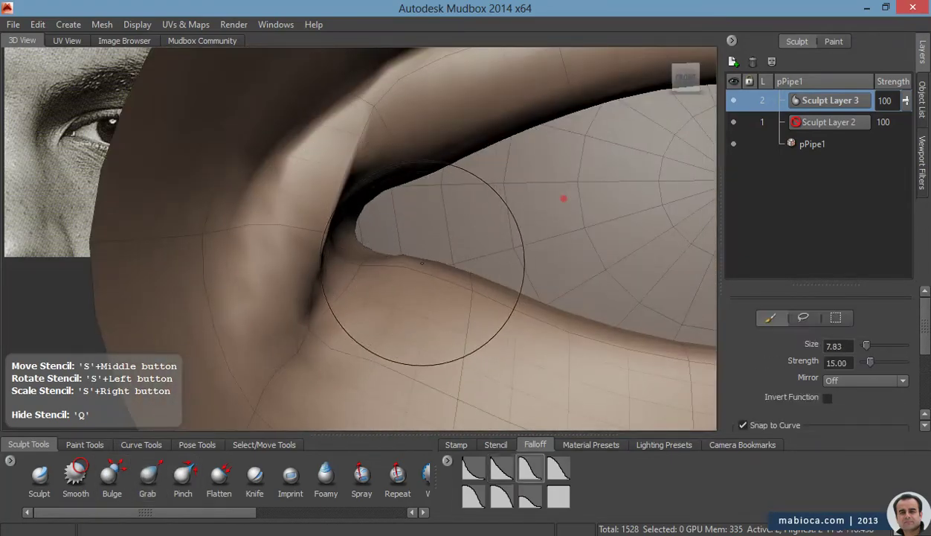
pyautogui.click(147, 489)
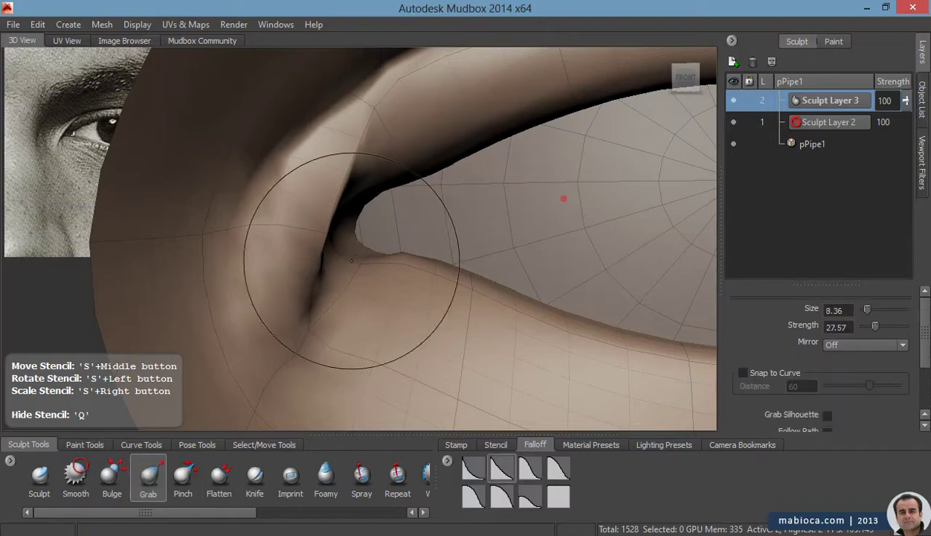
pyautogui.keyDown('alt'); pyautogui.moveTo(290, 239); pyautogui.dragTo(385, 187, button='right'); pyautogui.keyUp('alt')
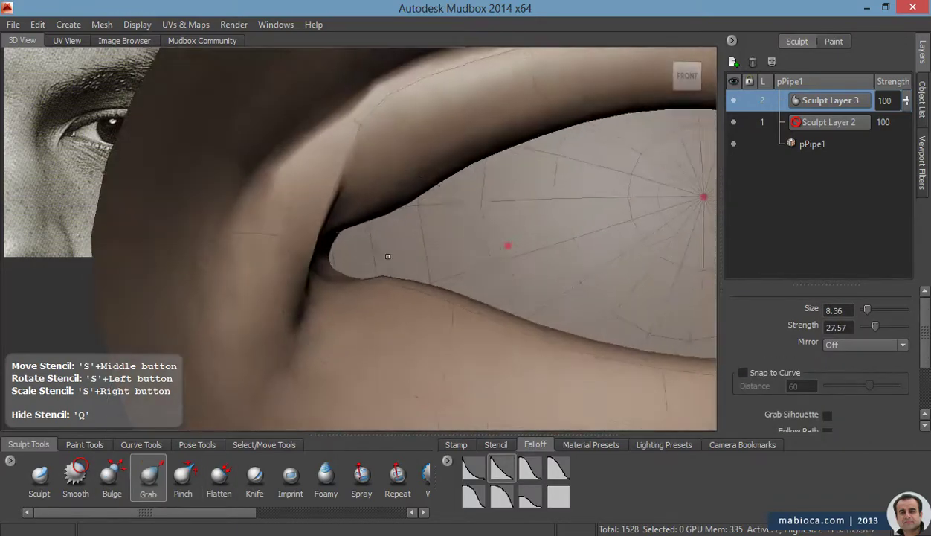
pyautogui.keyDown('alt'); pyautogui.moveTo(384, 187); pyautogui.dragTo(253, 278); pyautogui.keyUp('alt')
pyautogui.keyDown('alt'); pyautogui.moveTo(253, 279); pyautogui.dragTo(306, 244, button='right'); pyautogui.keyUp('alt')
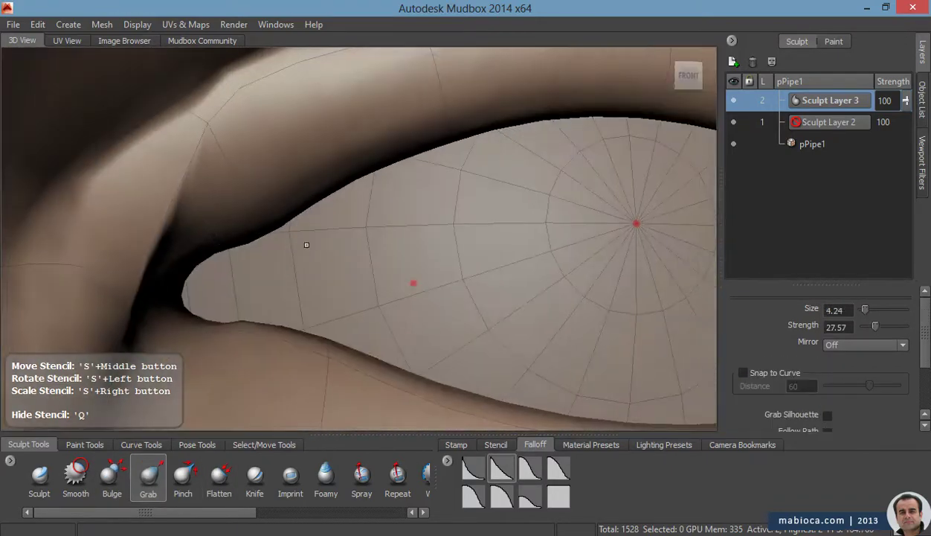
pyautogui.moveTo(306, 245)
pyautogui.keyDown('alt'); pyautogui.mouseDown()
pyautogui.moveTo(205, 203)
pyautogui.moveTo(297, 167)
pyautogui.mouseUp(); pyautogui.keyUp('alt')
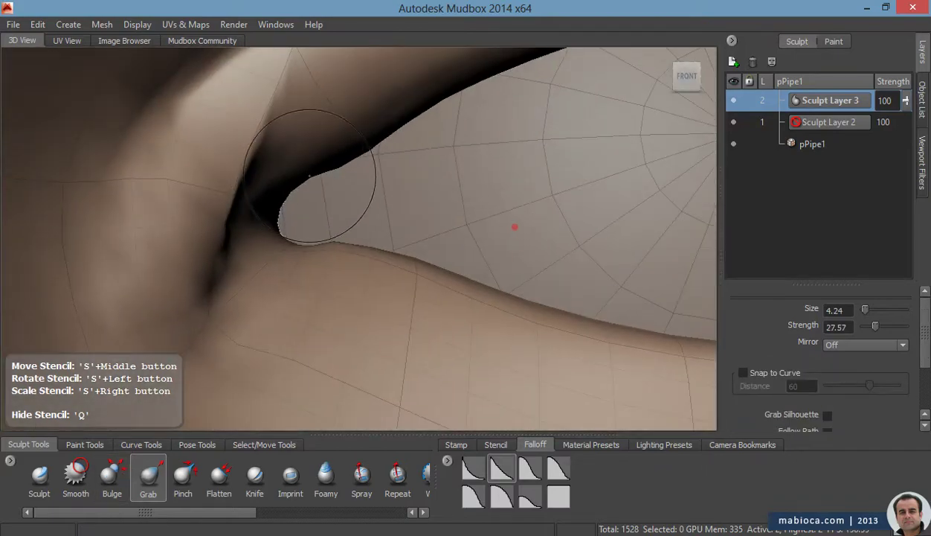
pyautogui.keyDown('alt'); pyautogui.moveTo(277, 208); pyautogui.dragTo(464, 273); pyautogui.keyUp('alt')
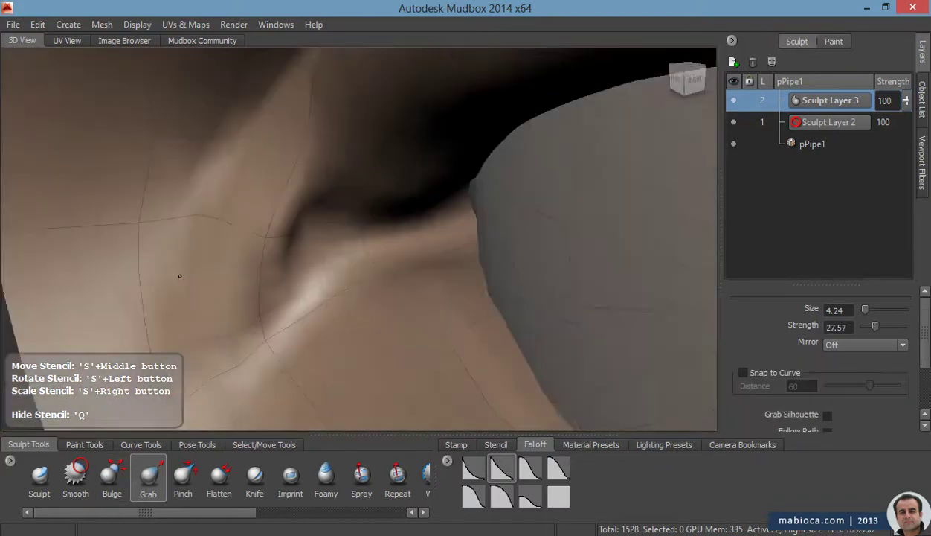
pyautogui.click(123, 473)
pyautogui.moveTo(426, 311)
pyautogui.keyDown('alt'); pyautogui.mouseDown()
pyautogui.moveTo(440, 262)
pyautogui.moveTo(333, 197)
pyautogui.mouseUp(); pyautogui.keyUp('alt')
pyautogui.moveTo(332, 197)
pyautogui.keyDown('alt'); pyautogui.mouseDown(button='right')
pyautogui.moveTo(415, 333)
pyautogui.moveTo(305, 297)
pyautogui.mouseUp(button='right'); pyautogui.keyUp('alt')
pyautogui.moveTo(306, 298)
pyautogui.keyDown('alt'); pyautogui.mouseDown()
pyautogui.moveTo(322, 245)
pyautogui.moveTo(339, 266)
pyautogui.moveTo(344, 261)
pyautogui.mouseUp(); pyautogui.keyUp('alt')
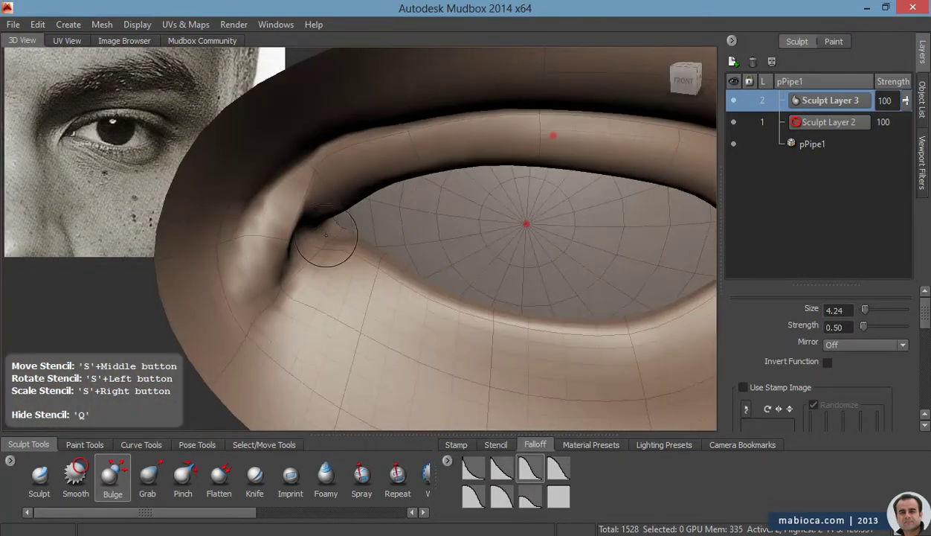
pyautogui.keyDown('alt'); pyautogui.moveTo(344, 260); pyautogui.dragTo(411, 243, button='right'); pyautogui.keyUp('alt')
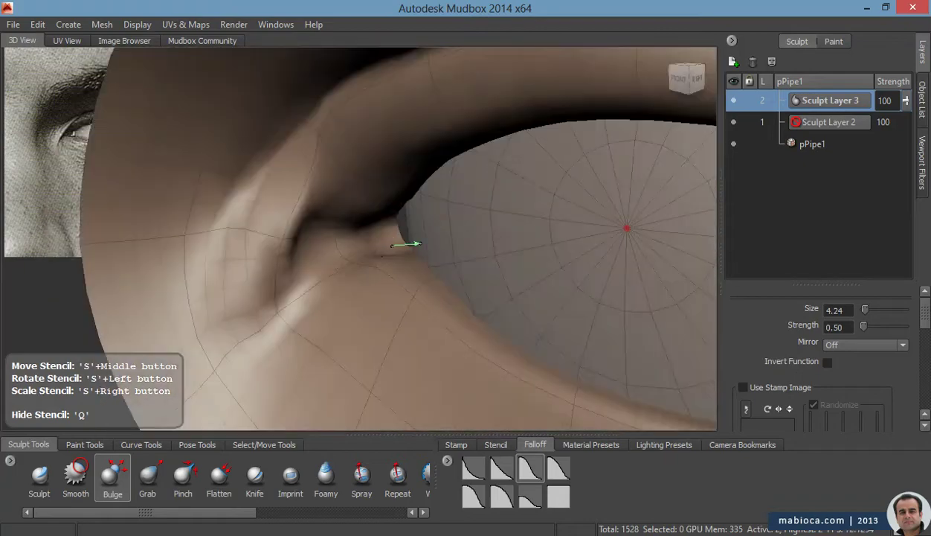
pyautogui.keyDown('alt'); pyautogui.moveTo(412, 243); pyautogui.dragTo(436, 259); pyautogui.keyUp('alt')
pyautogui.keyDown('alt'); pyautogui.moveTo(436, 259); pyautogui.dragTo(197, 239, button='right'); pyautogui.keyUp('alt')
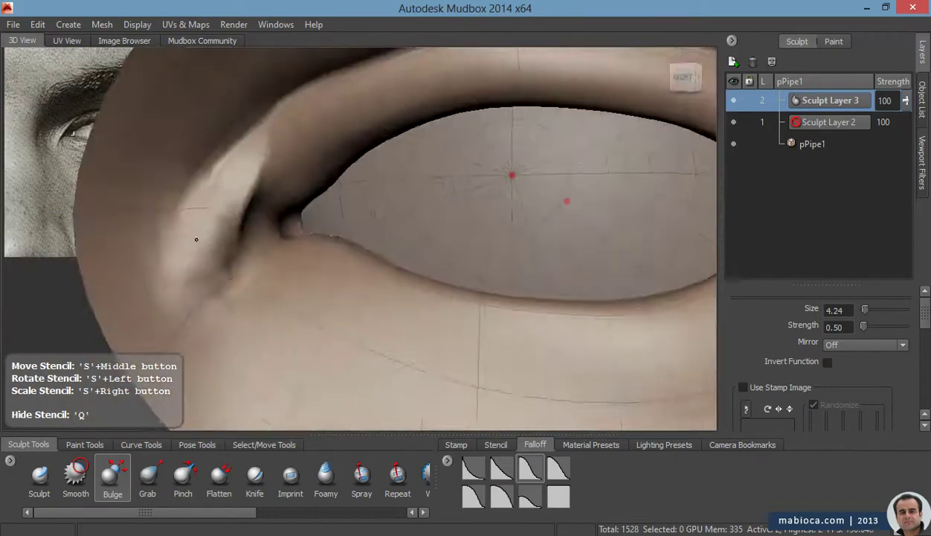
pyautogui.moveTo(197, 239)
pyautogui.keyDown('alt'); pyautogui.mouseDown()
pyautogui.moveTo(249, 291)
pyautogui.moveTo(301, 251)
pyautogui.moveTo(250, 246)
pyautogui.mouseUp(); pyautogui.keyUp('alt')
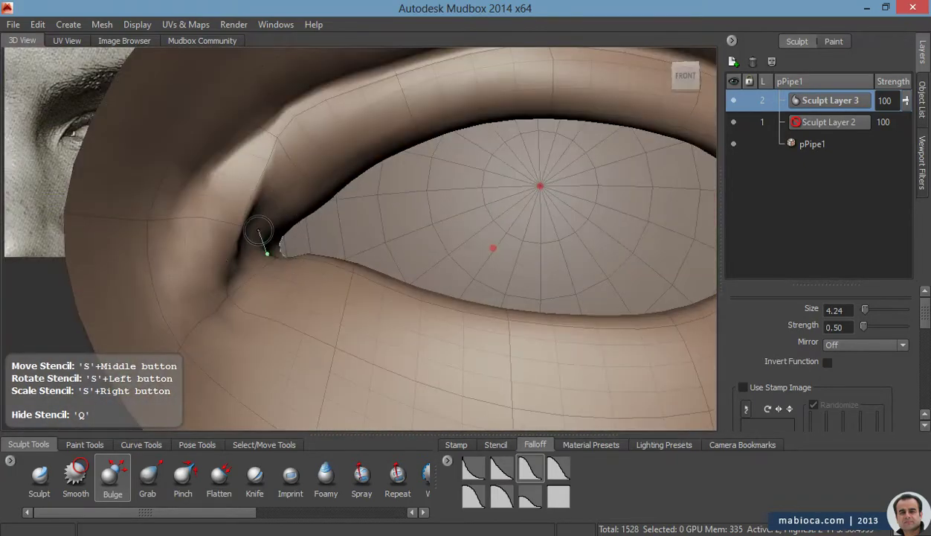
pyautogui.moveTo(258, 230)
pyautogui.keyDown('alt'); pyautogui.mouseDown(button='right')
pyautogui.moveTo(208, 238)
pyautogui.moveTo(290, 239)
pyautogui.mouseUp(button='right'); pyautogui.keyUp('alt')
# Shrink the Grab brush for corner detail and check the tear duct from side and front
pyautogui.click(150, 477)
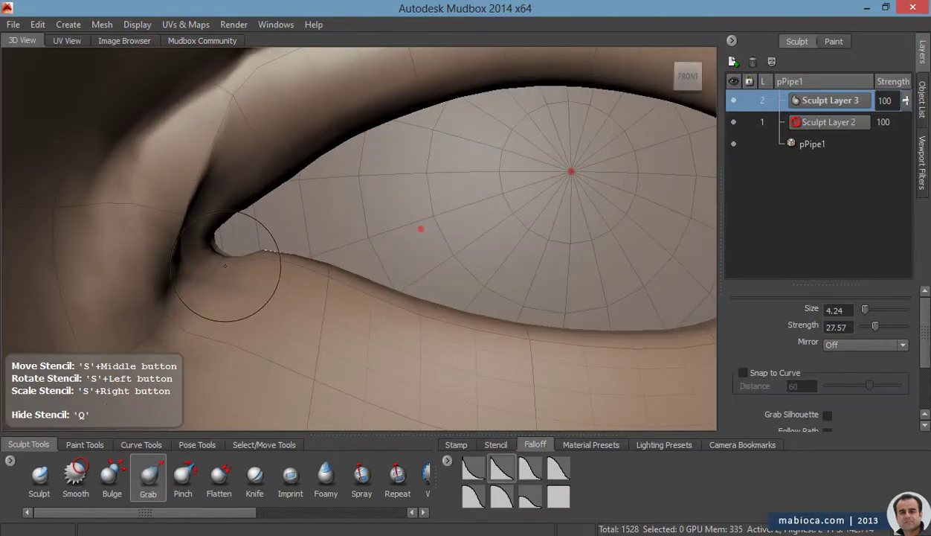
pyautogui.keyDown('alt'); pyautogui.moveTo(301, 314); pyautogui.dragTo(440, 291); pyautogui.keyUp('alt')
pyautogui.keyDown('alt'); pyautogui.moveTo(195, 251); pyautogui.dragTo(307, 230, button='right'); pyautogui.keyUp('alt')
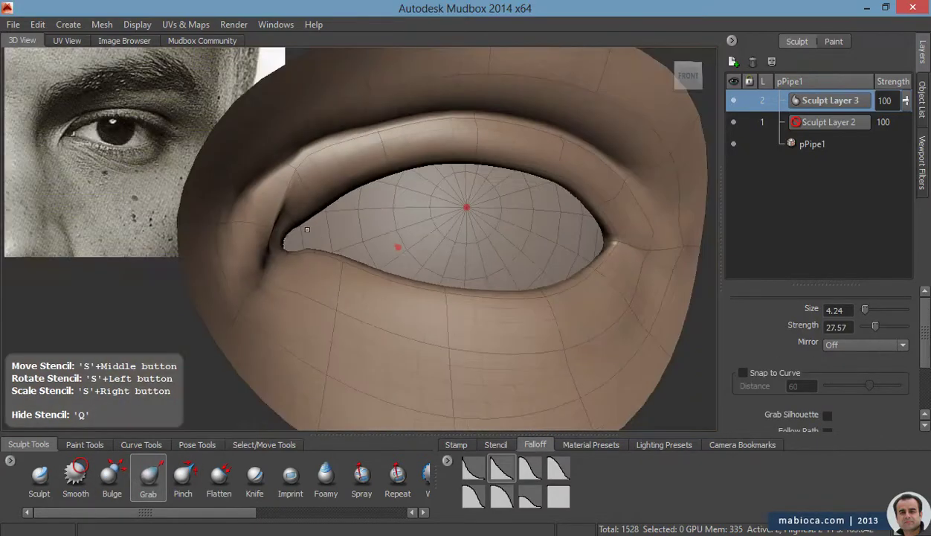
pyautogui.moveTo(306, 255); pyautogui.dragTo(316, 284)
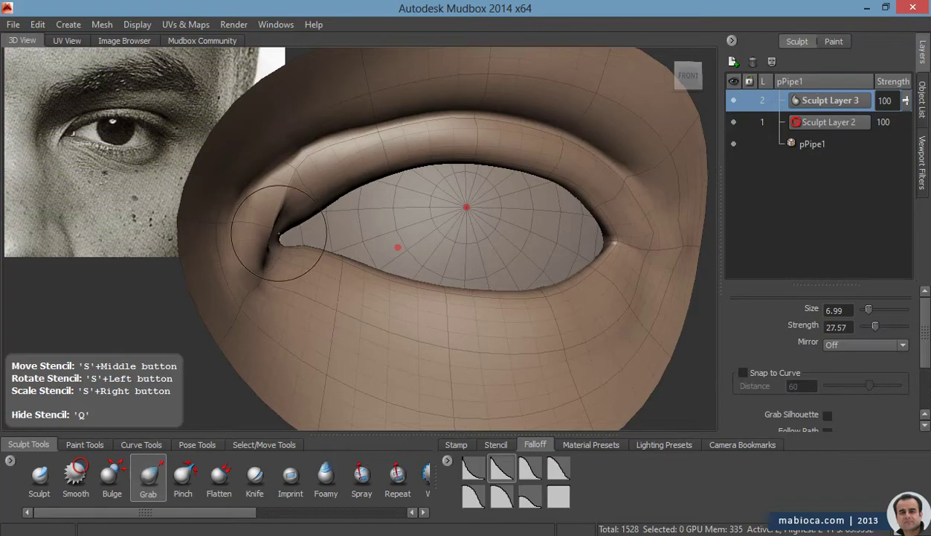
pyautogui.keyDown('alt'); pyautogui.moveTo(270, 218); pyautogui.dragTo(418, 269); pyautogui.keyUp('alt')
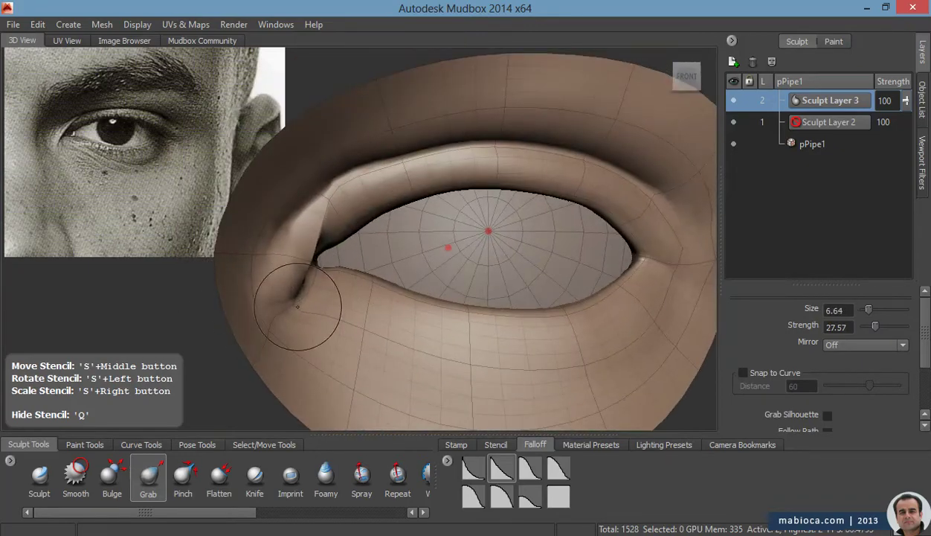
pyautogui.moveTo(300, 258)
pyautogui.keyDown('alt'); pyautogui.mouseDown()
pyautogui.moveTo(304, 270)
pyautogui.moveTo(372, 298)
pyautogui.mouseUp(); pyautogui.keyUp('alt')
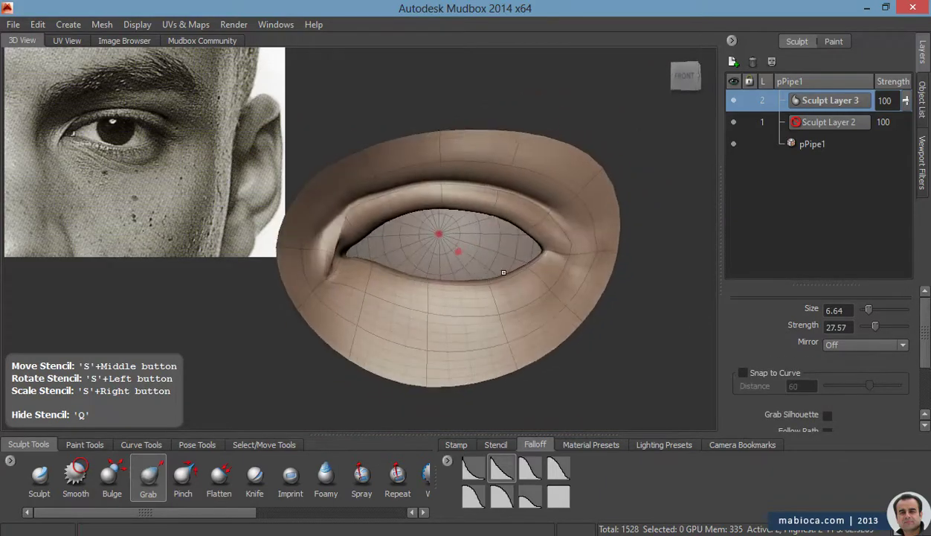
pyautogui.moveTo(372, 298)
pyautogui.keyDown('alt'); pyautogui.mouseDown(button='right')
pyautogui.moveTo(375, 320)
pyautogui.moveTo(426, 353)
pyautogui.mouseUp(button='right'); pyautogui.keyUp('alt')
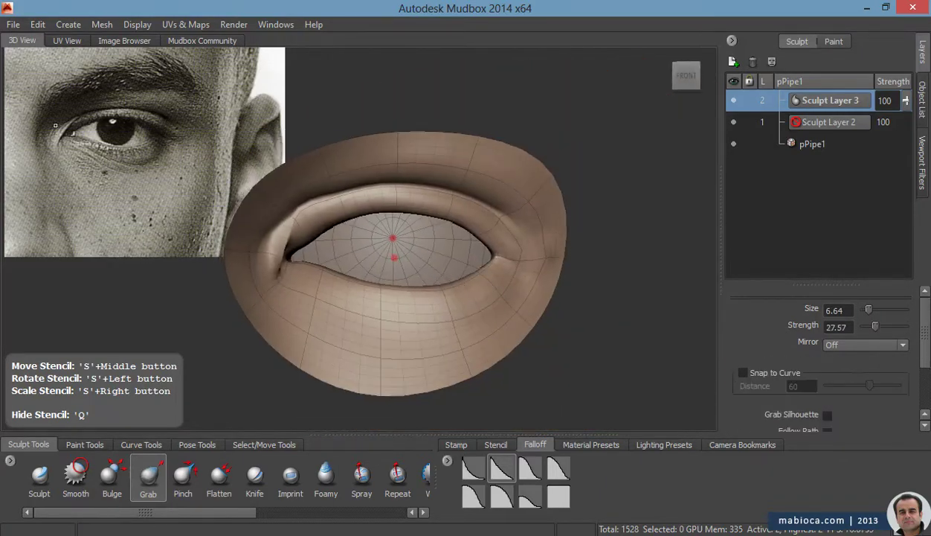
pyautogui.keyDown('alt'); pyautogui.moveTo(427, 354); pyautogui.dragTo(447, 287); pyautogui.keyUp('alt')
# Flatten the upper eyelid ridge slightly with a smaller Flatten brush
pyautogui.click(183, 476)
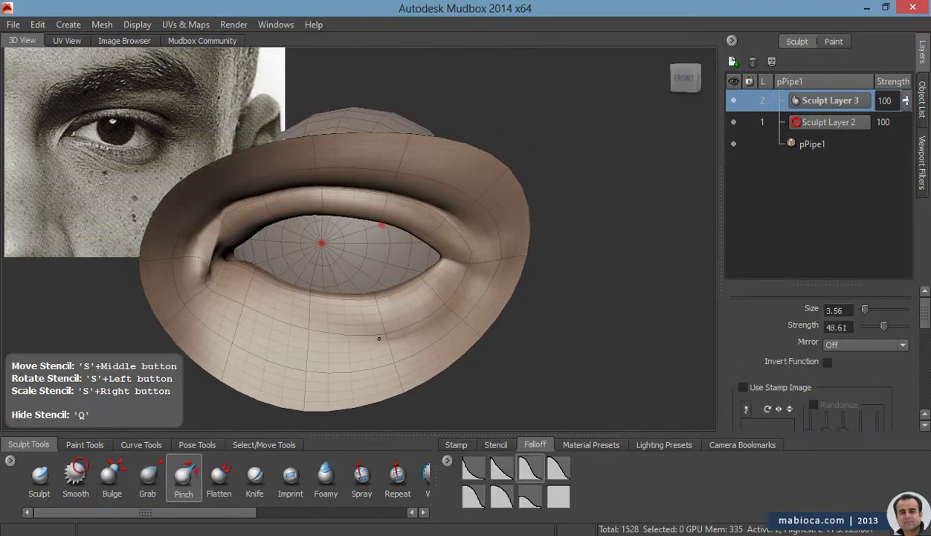
pyautogui.click(112, 476)
pyautogui.moveTo(339, 322); pyautogui.dragTo(369, 322)
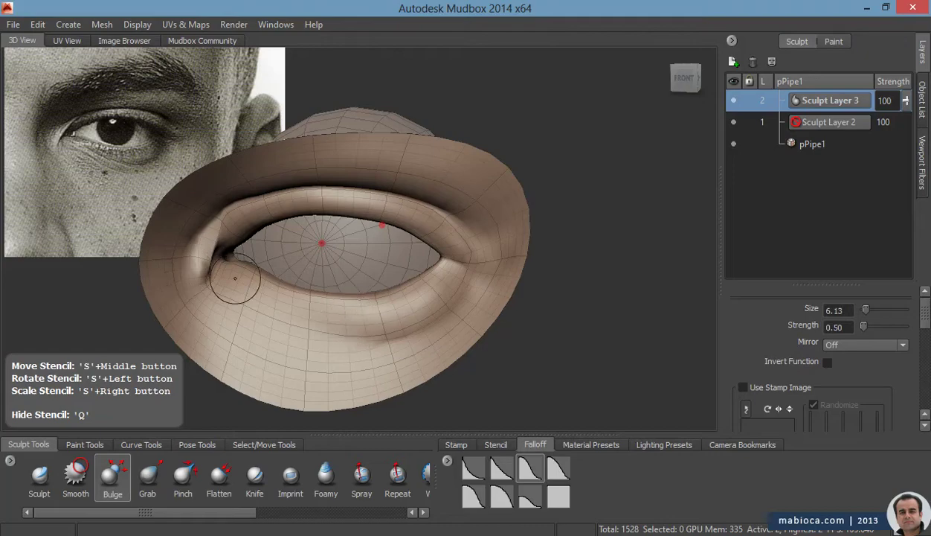
pyautogui.moveTo(253, 289)
pyautogui.keyDown('alt'); pyautogui.mouseDown()
pyautogui.moveTo(424, 289)
pyautogui.moveTo(372, 290)
pyautogui.mouseUp(); pyautogui.keyUp('alt')
pyautogui.press('shift')
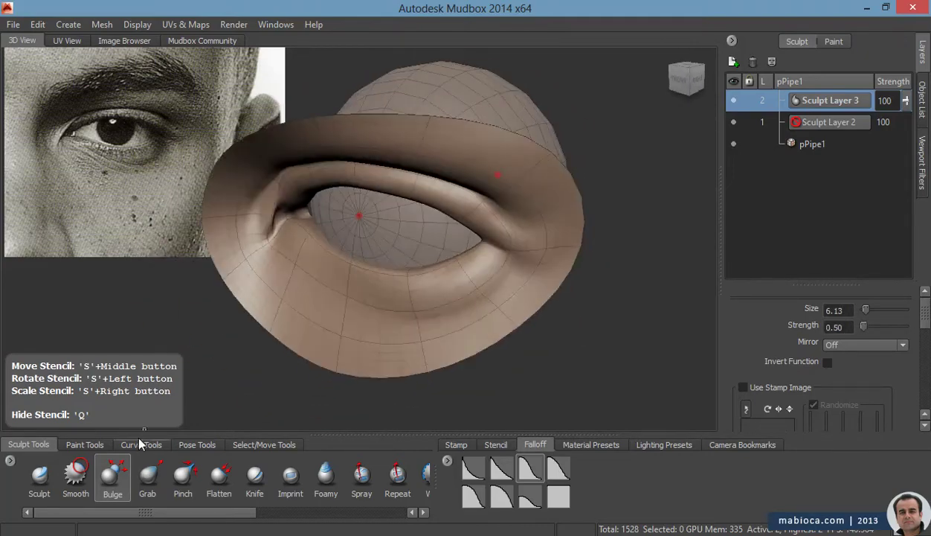
pyautogui.click(219, 476)
pyautogui.keyDown('alt'); pyautogui.moveTo(377, 308); pyautogui.dragTo(513, 289, button='right'); pyautogui.keyUp('alt')
pyautogui.keyDown('alt'); pyautogui.moveTo(498, 302); pyautogui.dragTo(606, 302); pyautogui.keyUp('alt')
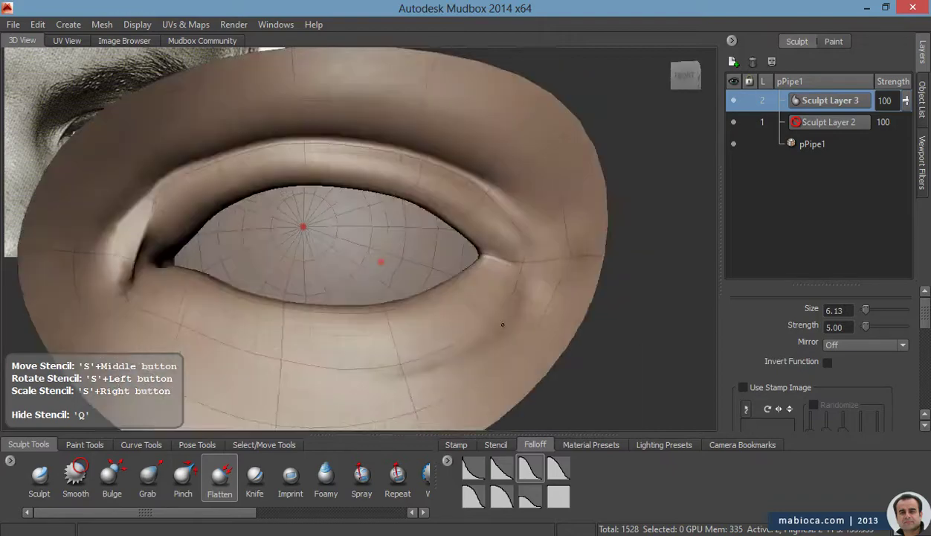
pyautogui.moveTo(525, 292); pyautogui.dragTo(571, 274)
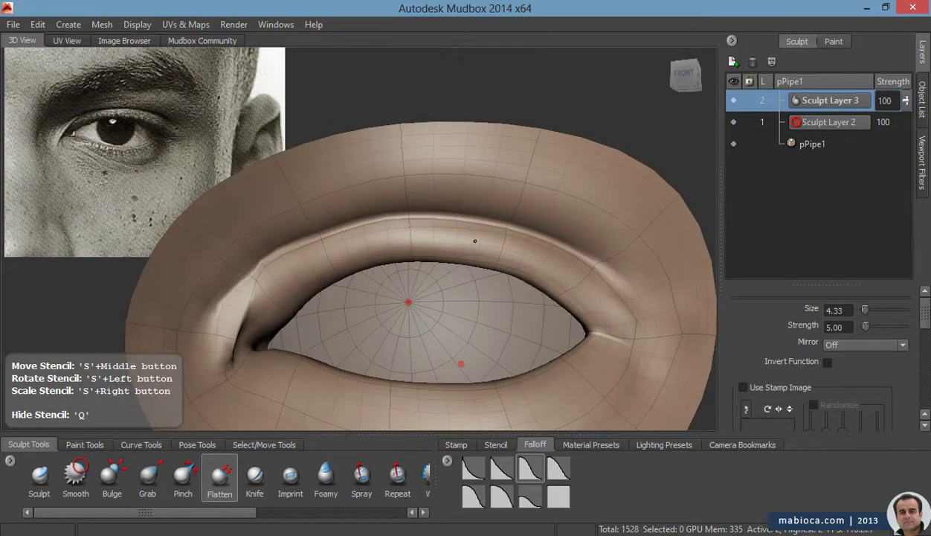
pyautogui.moveTo(474, 241)
pyautogui.mouseDown()
pyautogui.moveTo(353, 243)
pyautogui.moveTo(388, 235)
pyautogui.moveTo(313, 208)
pyautogui.moveTo(298, 230)
pyautogui.mouseUp()
# Puff and smooth the lower eyelid into a soft roll with Bulge and Smooth
pyautogui.click(112, 480)
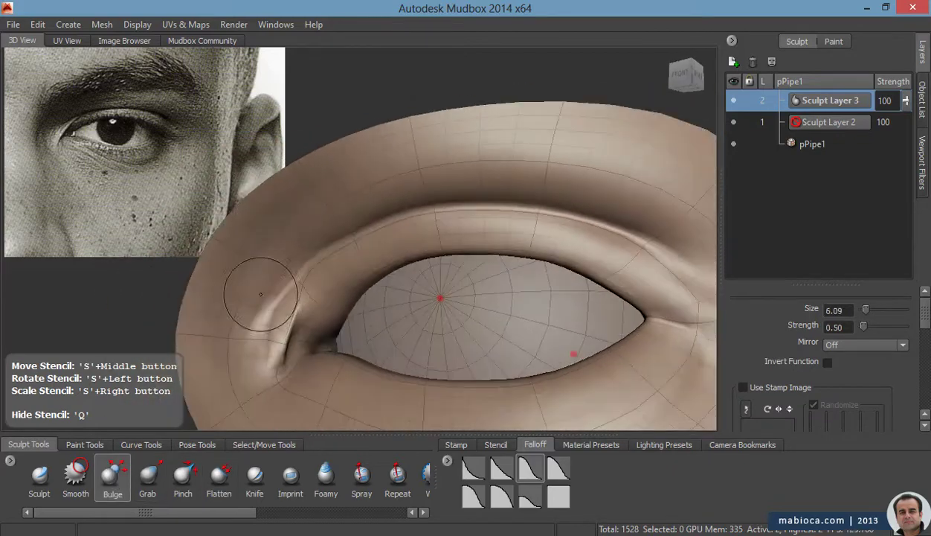
pyautogui.keyDown('alt'); pyautogui.moveTo(237, 301); pyautogui.dragTo(301, 212); pyautogui.keyUp('alt')
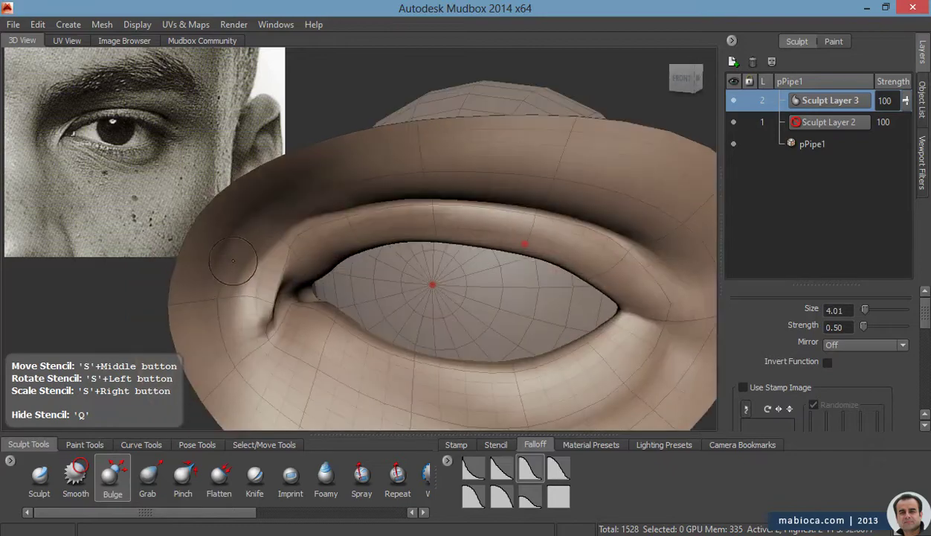
pyautogui.moveTo(270, 304)
pyautogui.keyDown('alt'); pyautogui.mouseDown()
pyautogui.moveTo(342, 310)
pyautogui.moveTo(332, 259)
pyautogui.moveTo(477, 331)
pyautogui.mouseUp(); pyautogui.keyUp('alt')
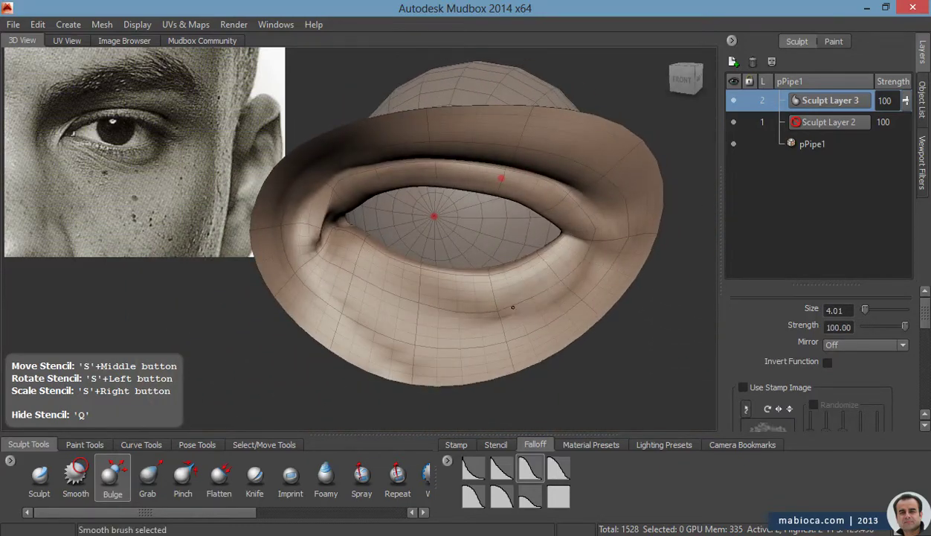
pyautogui.press('shift')
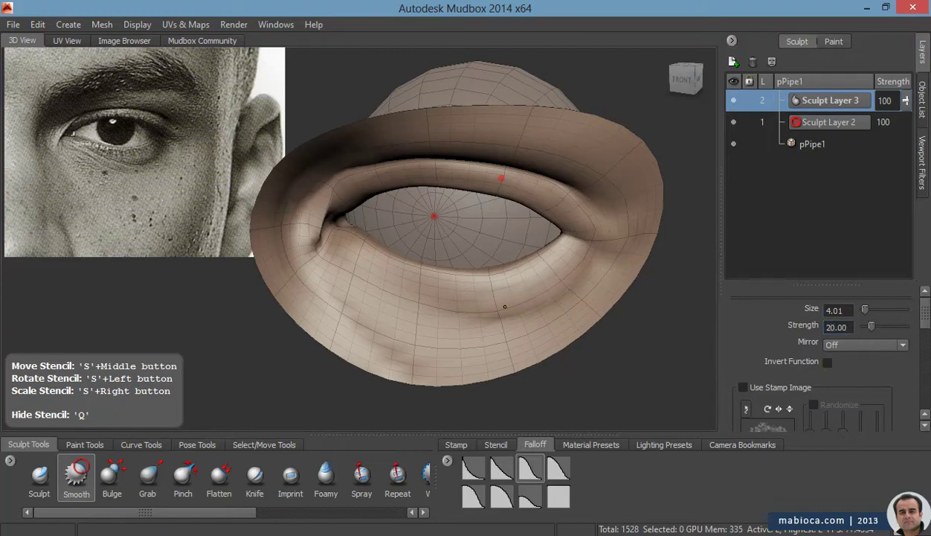
pyautogui.keyDown('alt'); pyautogui.moveTo(545, 327); pyautogui.dragTo(607, 214); pyautogui.keyUp('alt')
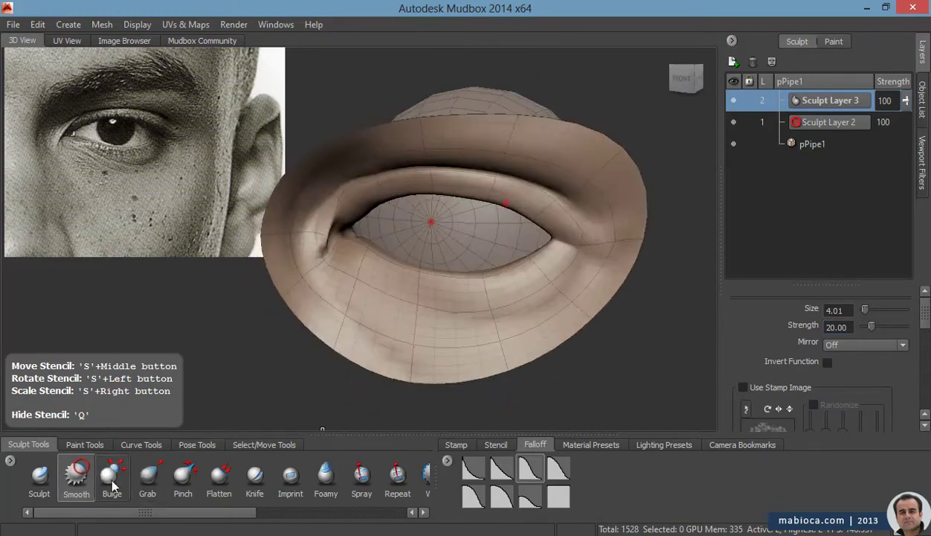
pyautogui.click(113, 485)
pyautogui.moveTo(606, 251)
pyautogui.keyDown('alt'); pyautogui.mouseDown()
pyautogui.moveTo(590, 273)
pyautogui.moveTo(599, 214)
pyautogui.moveTo(565, 200)
pyautogui.moveTo(638, 277)
pyautogui.mouseUp(); pyautogui.keyUp('alt')
pyautogui.moveTo(638, 276)
pyautogui.keyDown('alt'); pyautogui.mouseDown(button='right')
pyautogui.moveTo(537, 224)
pyautogui.moveTo(506, 246)
pyautogui.mouseUp(button='right'); pyautogui.keyUp('alt')
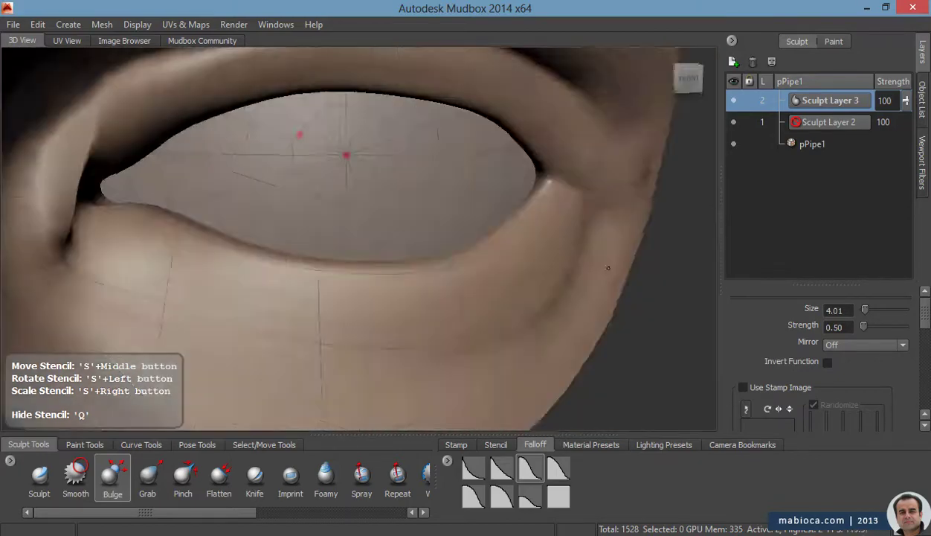
# Sharpen the crease at the outer eye corner with the Pinch brush
pyautogui.keyDown('alt'); pyautogui.moveTo(506, 246); pyautogui.dragTo(446, 283); pyautogui.keyUp('alt')
pyautogui.press('4')
pyautogui.keyDown('alt'); pyautogui.moveTo(446, 282); pyautogui.dragTo(425, 273, button='right'); pyautogui.keyUp('alt')
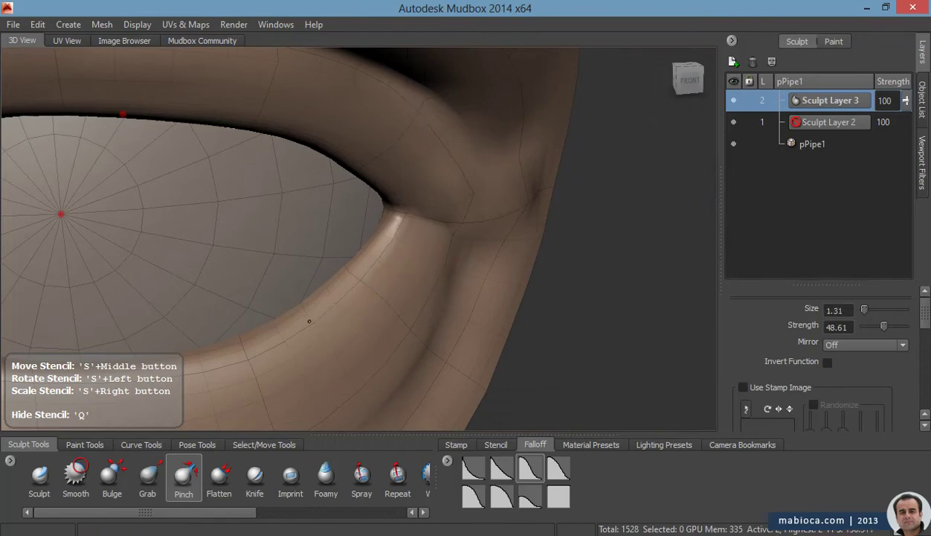
pyautogui.moveTo(309, 321)
pyautogui.keyDown('alt'); pyautogui.mouseDown()
pyautogui.moveTo(395, 220)
pyautogui.moveTo(364, 270)
pyautogui.moveTo(414, 267)
pyautogui.mouseUp(); pyautogui.keyUp('alt')
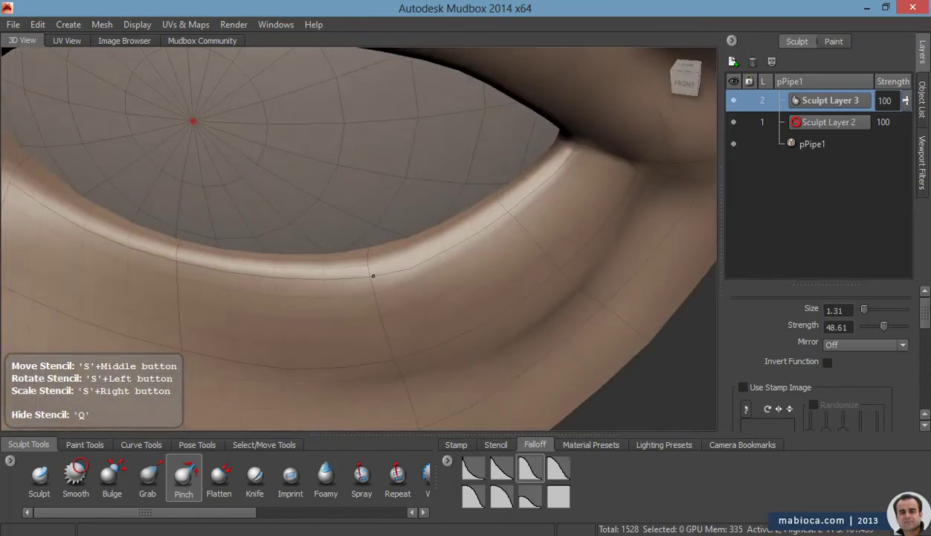
pyautogui.keyDown('alt'); pyautogui.moveTo(350, 286); pyautogui.dragTo(314, 287); pyautogui.keyUp('alt')
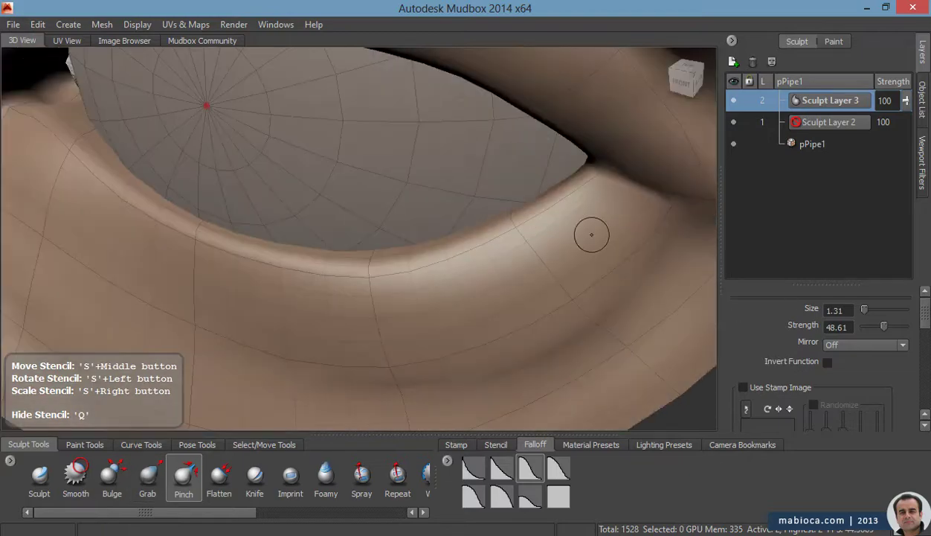
pyautogui.keyDown('alt'); pyautogui.moveTo(591, 235); pyautogui.dragTo(646, 239); pyautogui.keyUp('alt')
# Refine the lower lid rim against the eyeball with the Grab brush
pyautogui.press('3')
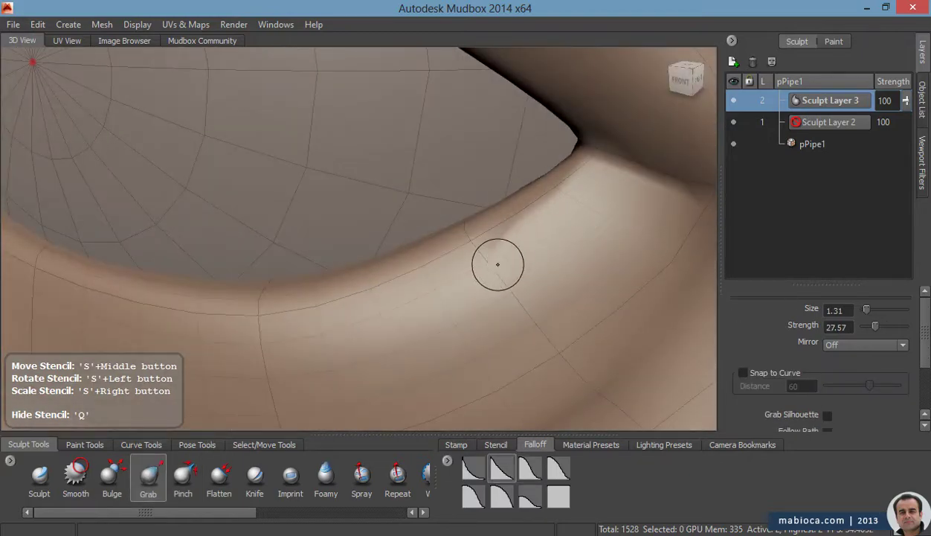
pyautogui.keyDown('alt'); pyautogui.moveTo(424, 295); pyautogui.dragTo(644, 104); pyautogui.keyUp('alt')
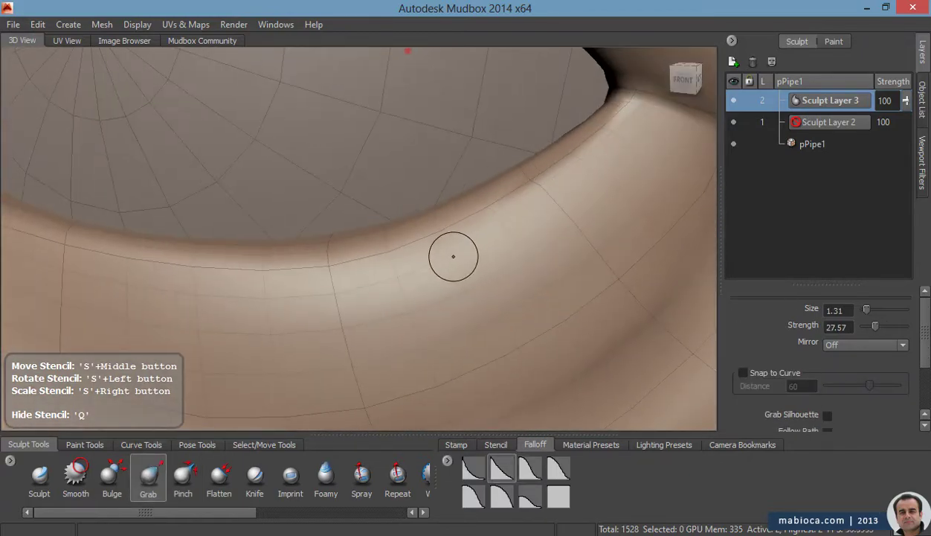
pyautogui.keyDown('alt'); pyautogui.moveTo(320, 236); pyautogui.dragTo(469, 294); pyautogui.keyUp('alt')
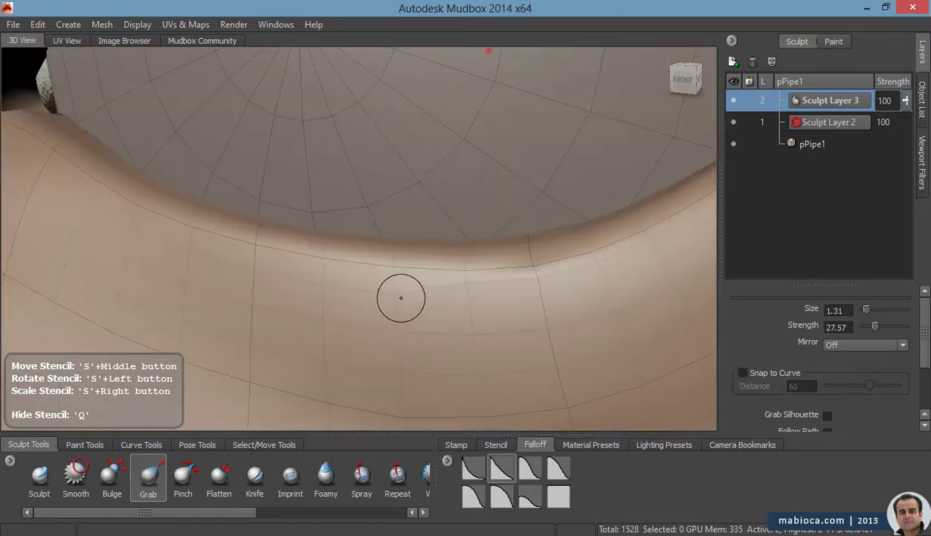
pyautogui.keyDown('alt'); pyautogui.moveTo(324, 279); pyautogui.dragTo(411, 288); pyautogui.keyUp('alt')
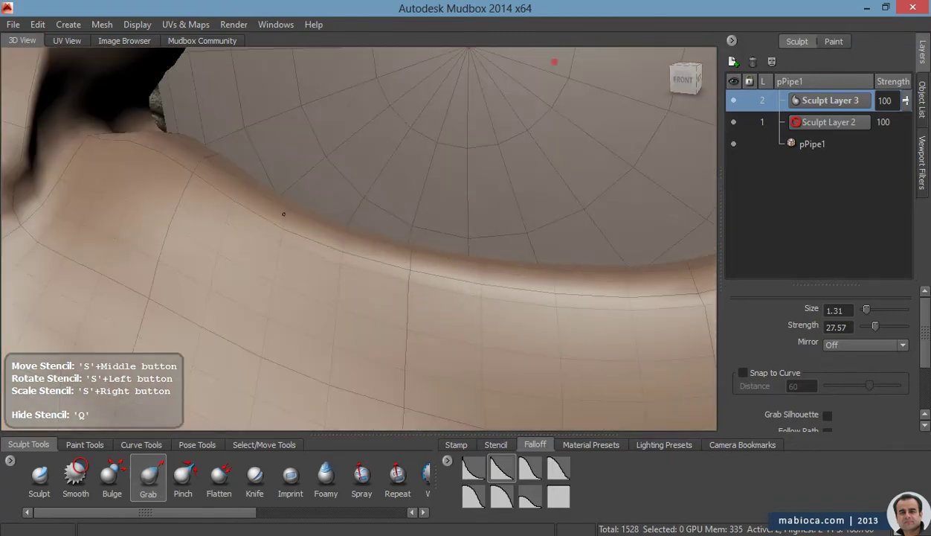
pyautogui.keyDown('alt'); pyautogui.moveTo(174, 111); pyautogui.dragTo(295, 248); pyautogui.keyUp('alt')
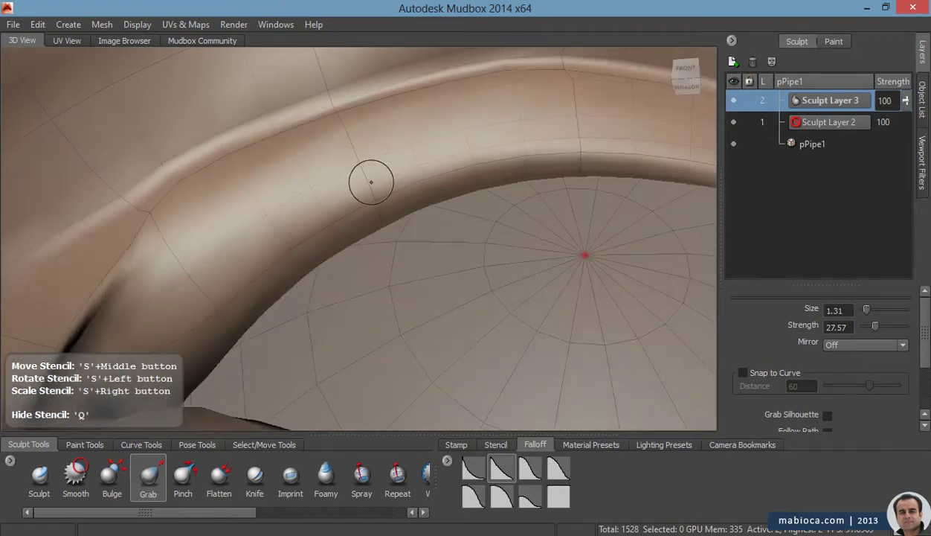
pyautogui.keyDown('alt'); pyautogui.moveTo(468, 149); pyautogui.dragTo(346, 197); pyautogui.keyUp('alt')
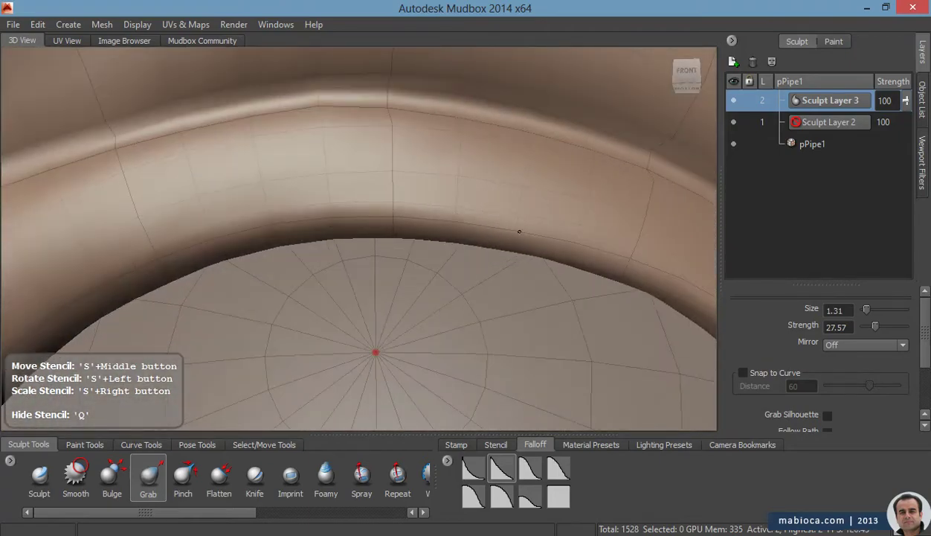
pyautogui.moveTo(519, 232)
pyautogui.keyDown('alt'); pyautogui.mouseDown()
pyautogui.moveTo(555, 228)
pyautogui.moveTo(398, 243)
pyautogui.mouseUp(); pyautogui.keyUp('alt')
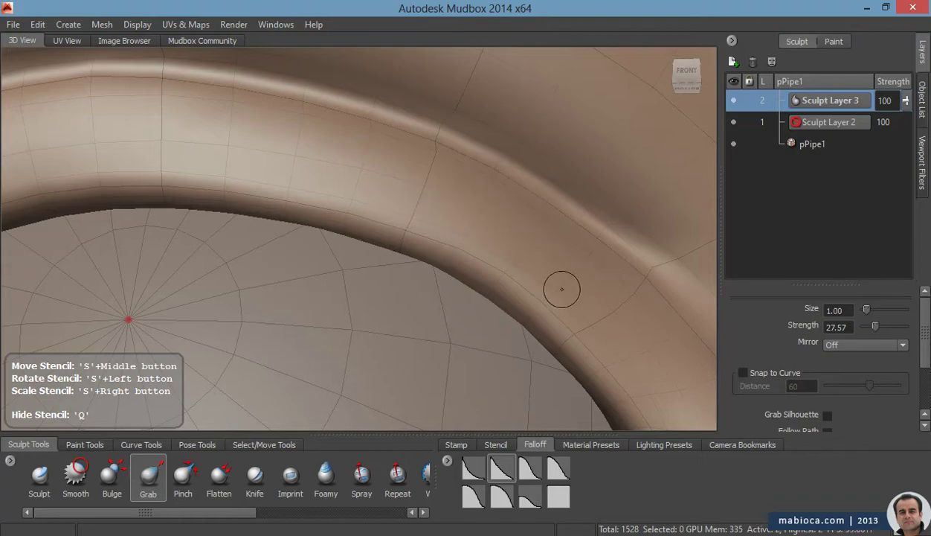
pyautogui.keyDown('alt'); pyautogui.moveTo(458, 242); pyautogui.dragTo(453, 250); pyautogui.keyUp('alt')
pyautogui.keyDown('alt'); pyautogui.moveTo(476, 282); pyautogui.dragTo(362, 266); pyautogui.keyUp('alt')
pyautogui.moveTo(498, 245)
pyautogui.keyDown('alt'); pyautogui.mouseDown()
pyautogui.moveTo(509, 261)
pyautogui.moveTo(316, 183)
pyautogui.mouseUp(); pyautogui.keyUp('alt')
pyautogui.keyDown('alt'); pyautogui.moveTo(608, 179); pyautogui.dragTo(601, 226); pyautogui.keyUp('alt')
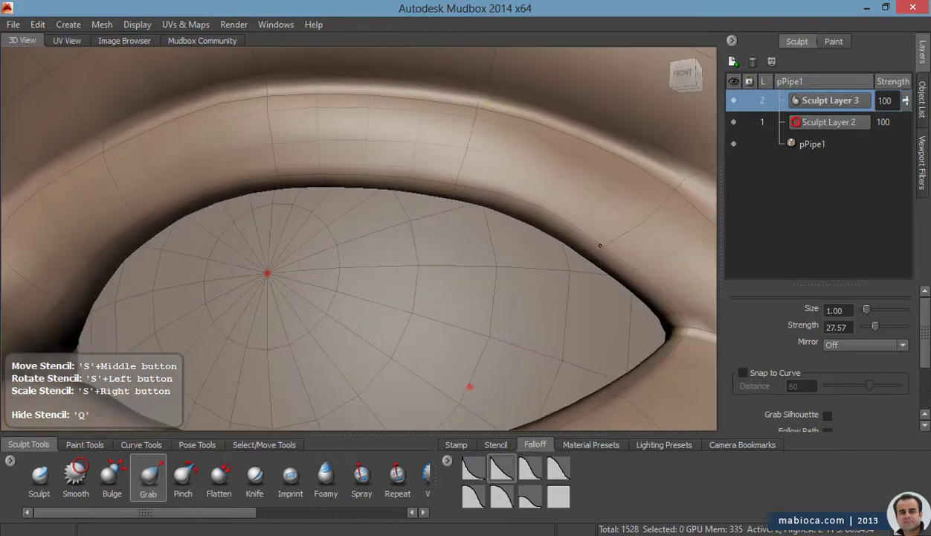
pyautogui.moveTo(666, 287)
pyautogui.keyDown('alt'); pyautogui.mouseDown()
pyautogui.moveTo(520, 260)
pyautogui.moveTo(386, 298)
pyautogui.moveTo(372, 311)
pyautogui.mouseUp(); pyautogui.keyUp('alt')
# Flatten and pinch the rim, checking the eyeball and socket from below and the side
pyautogui.press('5')
pyautogui.keyDown('alt'); pyautogui.moveTo(384, 222); pyautogui.dragTo(563, 167); pyautogui.keyUp('alt')
pyautogui.keyDown('alt'); pyautogui.moveTo(676, 150); pyautogui.dragTo(603, 357); pyautogui.keyUp('alt')
pyautogui.moveTo(571, 260)
pyautogui.keyDown('alt'); pyautogui.mouseDown()
pyautogui.moveTo(499, 280)
pyautogui.moveTo(578, 264)
pyautogui.moveTo(519, 242)
pyautogui.moveTo(516, 291)
pyautogui.moveTo(523, 285)
pyautogui.mouseUp(); pyautogui.keyUp('alt')
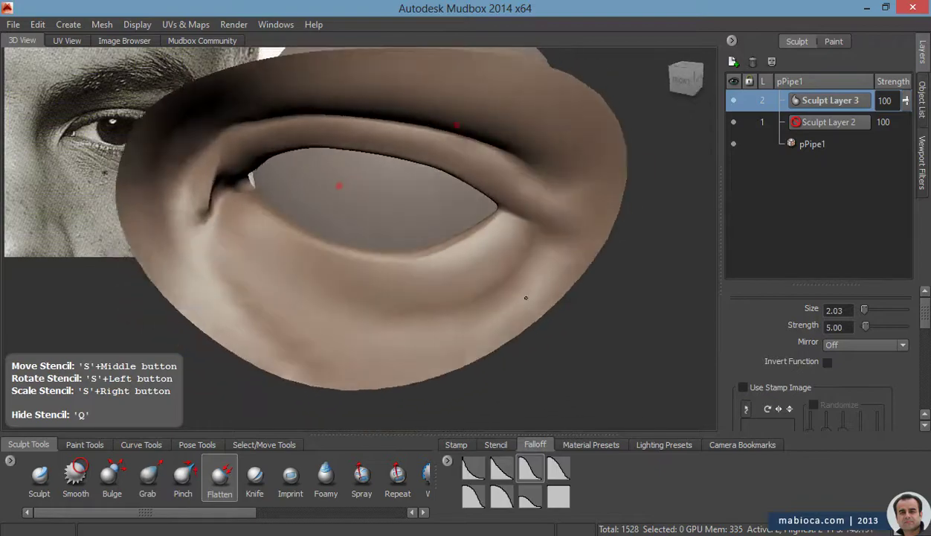
pyautogui.keyDown('alt'); pyautogui.moveTo(524, 285); pyautogui.dragTo(578, 239, button='right'); pyautogui.keyUp('alt')
pyautogui.keyDown('alt'); pyautogui.moveTo(578, 239); pyautogui.dragTo(271, 420); pyautogui.keyUp('alt')
pyautogui.click(180, 487)
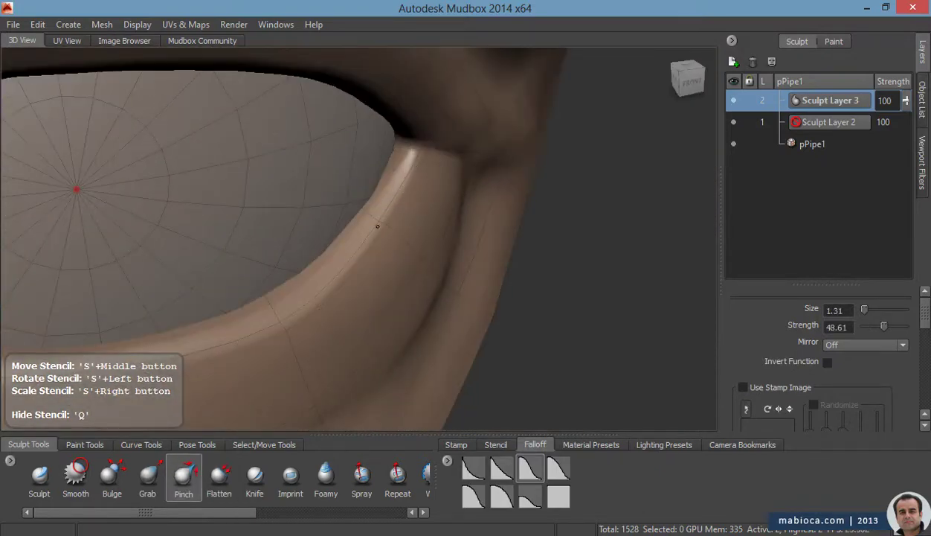
pyautogui.moveTo(261, 332)
pyautogui.keyDown('alt'); pyautogui.mouseDown()
pyautogui.moveTo(390, 188)
pyautogui.moveTo(259, 186)
pyautogui.mouseUp(); pyautogui.keyUp('alt')
pyautogui.keyDown('alt'); pyautogui.moveTo(520, 80); pyautogui.dragTo(569, 157); pyautogui.keyUp('alt')
pyautogui.moveTo(688, 278)
pyautogui.keyDown('alt'); pyautogui.mouseDown(button='right')
pyautogui.moveTo(529, 264)
pyautogui.moveTo(476, 245)
pyautogui.moveTo(565, 232)
pyautogui.mouseUp(button='right'); pyautogui.keyUp('alt')
pyautogui.keyDown('alt'); pyautogui.moveTo(565, 233); pyautogui.dragTo(366, 243); pyautogui.keyUp('alt')
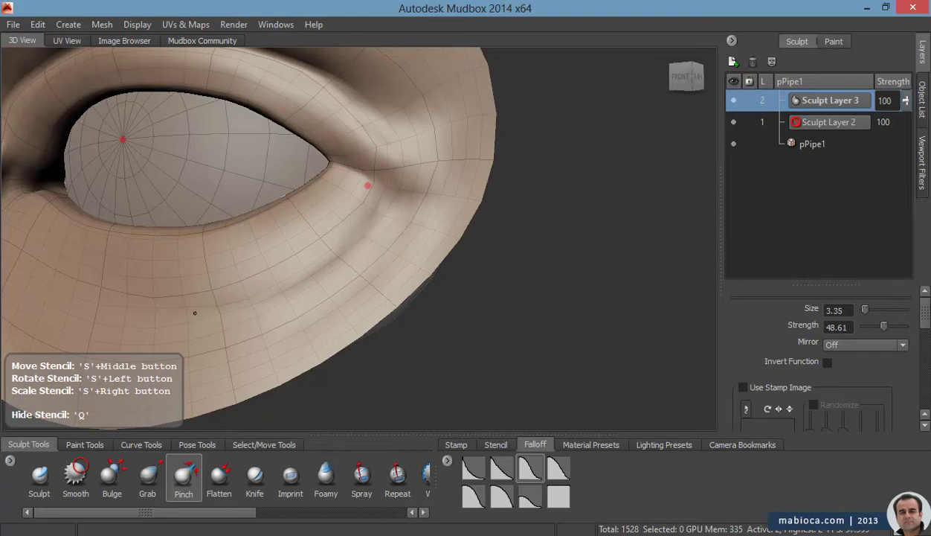
pyautogui.keyDown('alt'); pyautogui.moveTo(195, 312); pyautogui.dragTo(171, 297, button='right'); pyautogui.keyUp('alt')
pyautogui.moveTo(297, 261)
pyautogui.keyDown('alt'); pyautogui.mouseDown()
pyautogui.moveTo(461, 214)
pyautogui.moveTo(417, 268)
pyautogui.mouseUp(); pyautogui.keyUp('alt')
# Save the scene as eye.mud
pyautogui.hotkey('ctrl', 's')
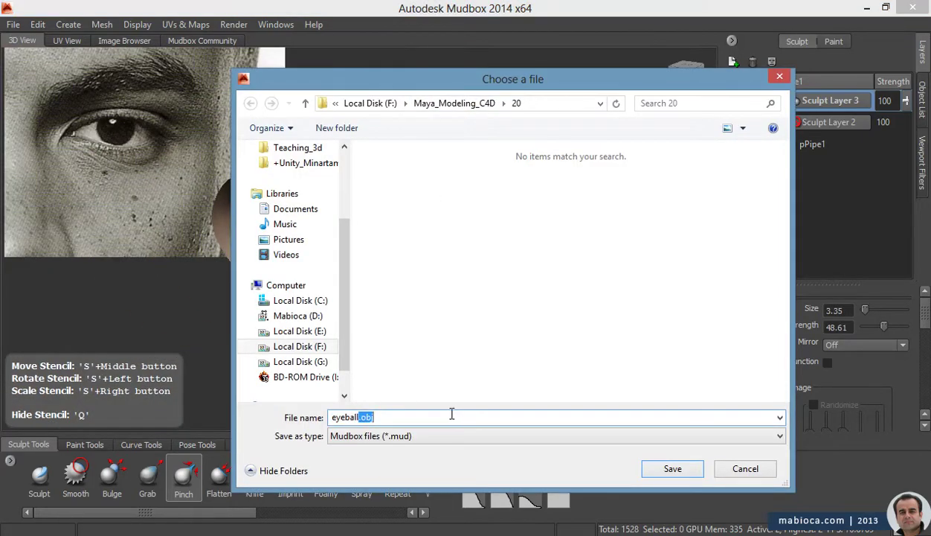
pyautogui.hotkey('ctrl', 'a')
pyautogui.write('eye')
pyautogui.press('Return')
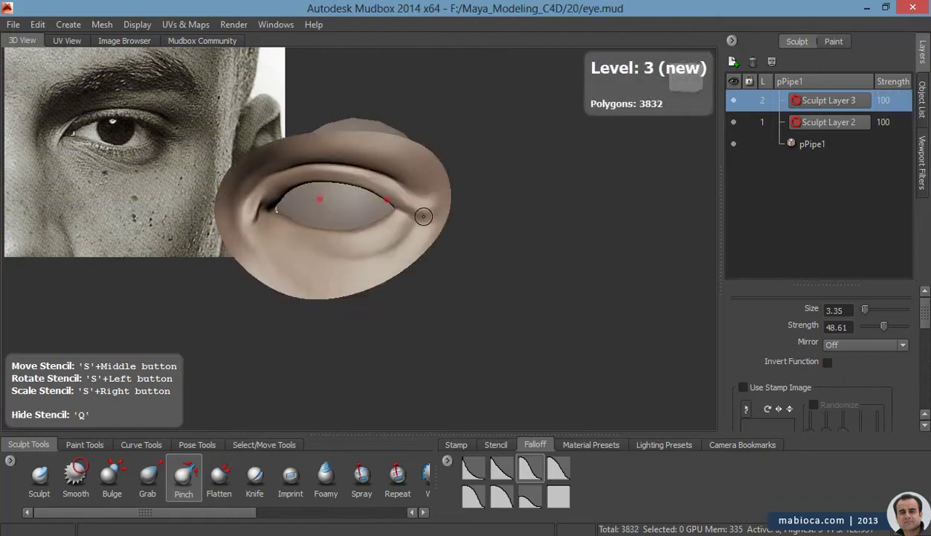
# Drop to subdivision level 2 on Sculpt Layer 3 and inspect the eye with wireframe toggled
pyautogui.keyDown('alt'); pyautogui.moveTo(423, 216); pyautogui.dragTo(424, 270, button='right'); pyautogui.keyUp('alt')
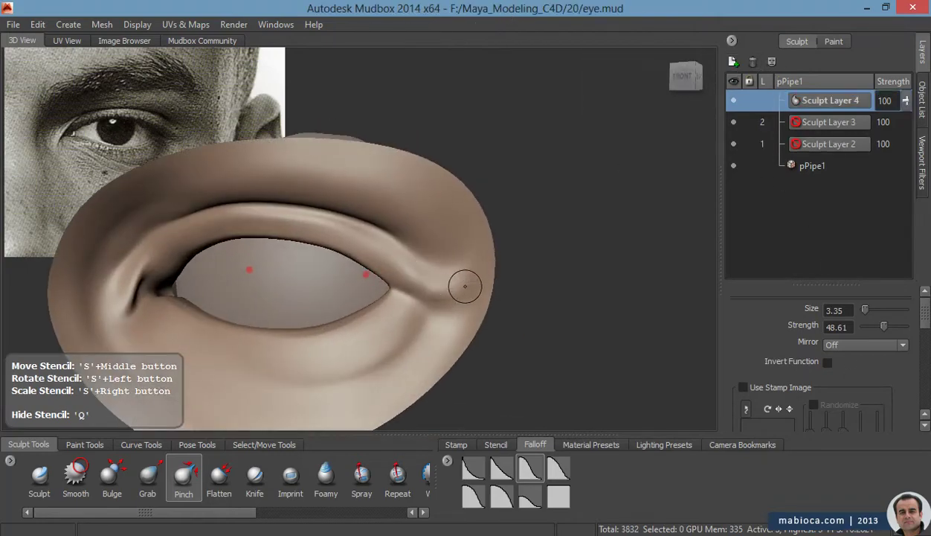
pyautogui.moveTo(456, 303)
pyautogui.keyDown('alt'); pyautogui.mouseDown()
pyautogui.moveTo(493, 311)
pyautogui.moveTo(470, 351)
pyautogui.mouseUp(); pyautogui.keyUp('alt')
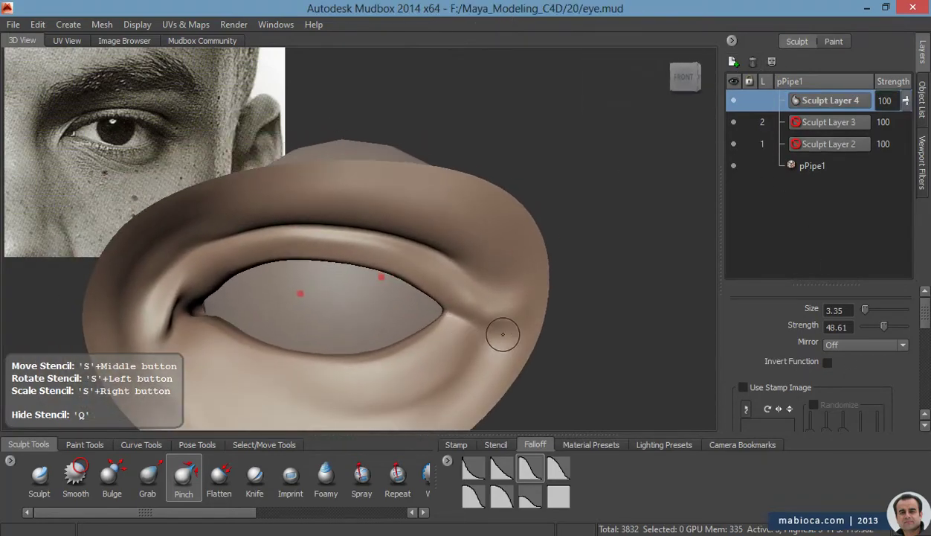
pyautogui.press('pagedown')
pyautogui.click(826, 122)
pyautogui.press('3')
pyautogui.hotkey('shift', 'w')
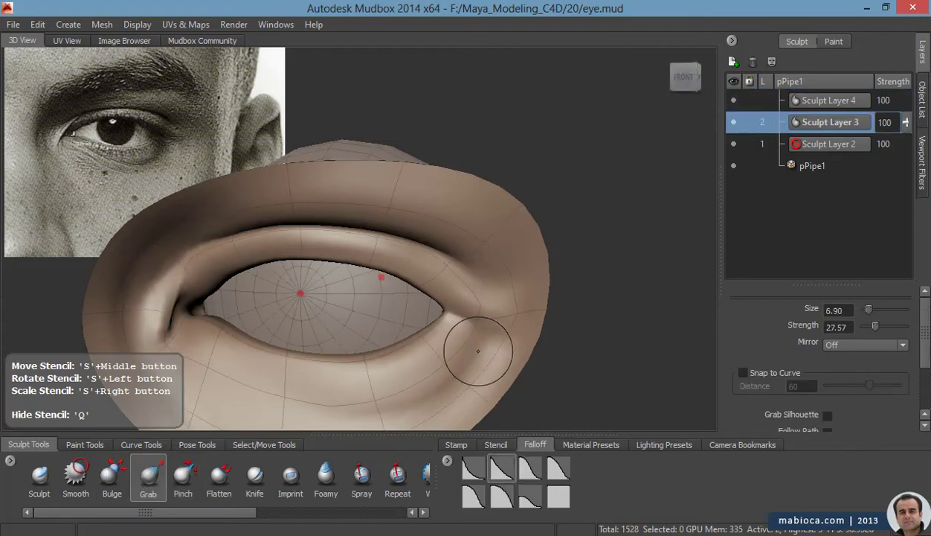
pyautogui.keyDown('alt'); pyautogui.moveTo(478, 351); pyautogui.dragTo(494, 336); pyautogui.keyUp('alt')
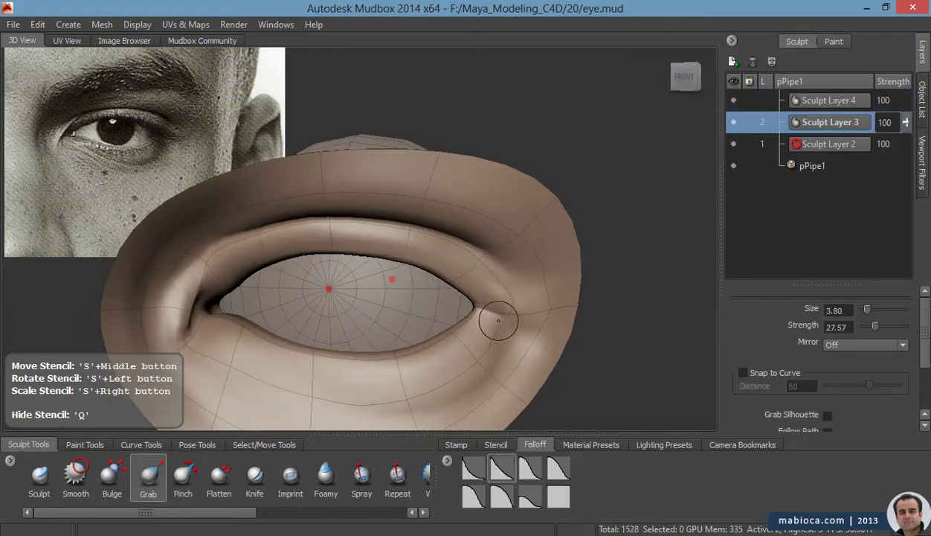
pyautogui.moveTo(491, 320)
pyautogui.keyDown('alt'); pyautogui.mouseDown()
pyautogui.moveTo(461, 393)
pyautogui.moveTo(494, 390)
pyautogui.mouseUp(); pyautogui.keyUp('alt')
pyautogui.moveTo(495, 390)
pyautogui.keyDown('alt'); pyautogui.mouseDown(button='right')
pyautogui.moveTo(418, 316)
pyautogui.moveTo(441, 259)
pyautogui.moveTo(526, 313)
pyautogui.mouseUp(button='right'); pyautogui.keyUp('alt')
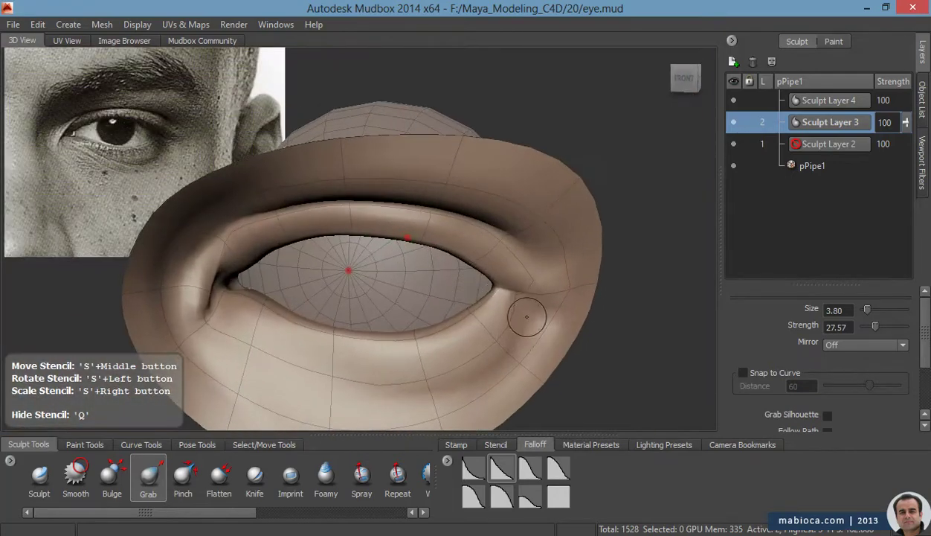
pyautogui.hotkey('shift', 'w')
pyautogui.moveTo(517, 302)
pyautogui.keyDown('alt'); pyautogui.mouseDown()
pyautogui.moveTo(509, 308)
pyautogui.moveTo(532, 316)
pyautogui.moveTo(480, 308)
pyautogui.moveTo(438, 363)
pyautogui.moveTo(512, 272)
pyautogui.moveTo(512, 324)
pyautogui.mouseUp(); pyautogui.keyUp('alt')
# On Sculpt Layer 4 at the top level, smooth the outer eye corner and show the wireframe
pyautogui.press('pageup')
pyautogui.click(829, 100)
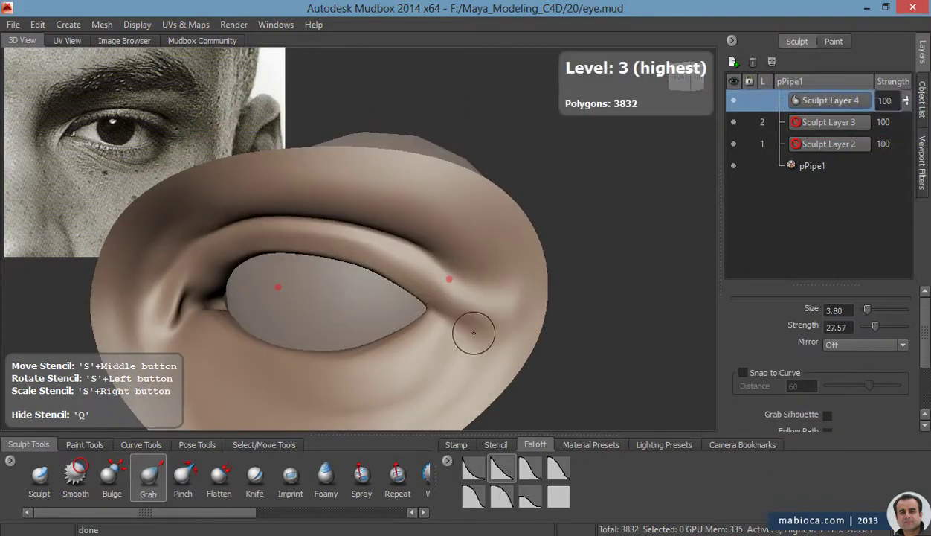
pyautogui.press('shift')
pyautogui.moveTo(511, 308)
pyautogui.keyDown('alt'); pyautogui.mouseDown(button='right')
pyautogui.moveTo(491, 375)
pyautogui.moveTo(529, 309)
pyautogui.mouseUp(button='right'); pyautogui.keyUp('alt')
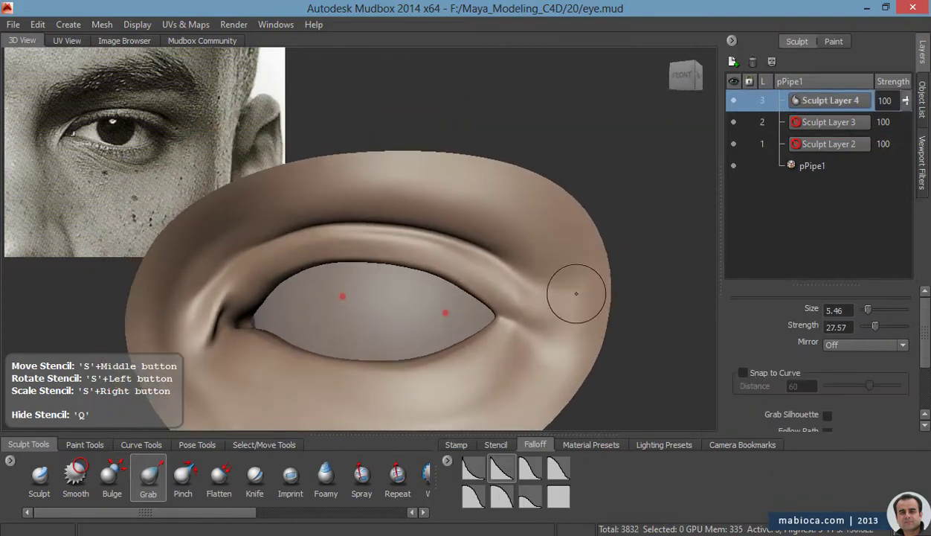
pyautogui.moveTo(575, 293)
pyautogui.keyDown('alt'); pyautogui.mouseDown()
pyautogui.moveTo(561, 376)
pyautogui.moveTo(584, 331)
pyautogui.moveTo(540, 270)
pyautogui.moveTo(573, 271)
pyautogui.mouseUp(); pyautogui.keyUp('alt')
pyautogui.moveTo(467, 197)
pyautogui.keyDown('alt'); pyautogui.mouseDown()
pyautogui.moveTo(551, 186)
pyautogui.moveTo(560, 267)
pyautogui.mouseUp(); pyautogui.keyUp('alt')
pyautogui.hotkey('shift', 'w')
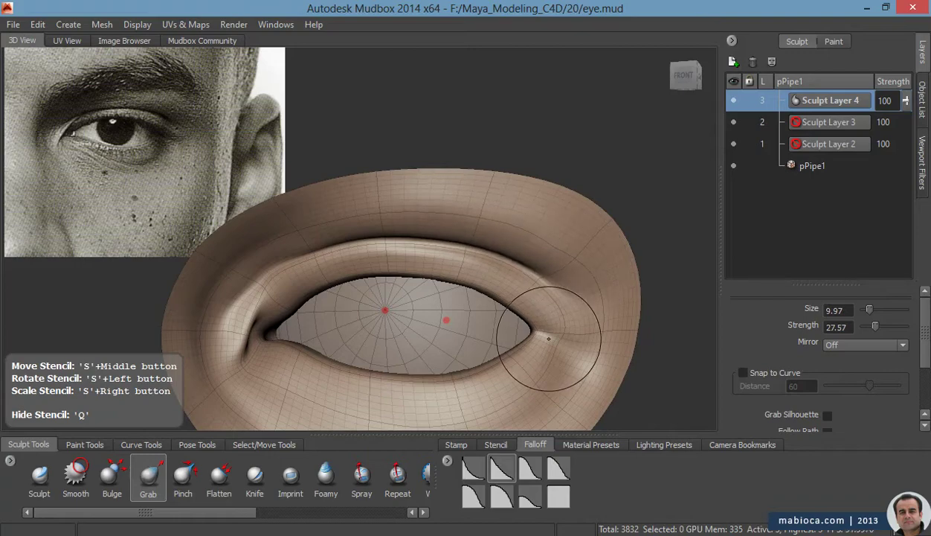
pyautogui.keyDown('alt'); pyautogui.moveTo(548, 339); pyautogui.dragTo(610, 342, button='right'); pyautogui.keyUp('alt')
# Select the Freeze brush and paint a freeze mask along the upper lid rim and fold
pyautogui.moveTo(145, 512); pyautogui.dragTo(295, 513)
pyautogui.click(341, 476)
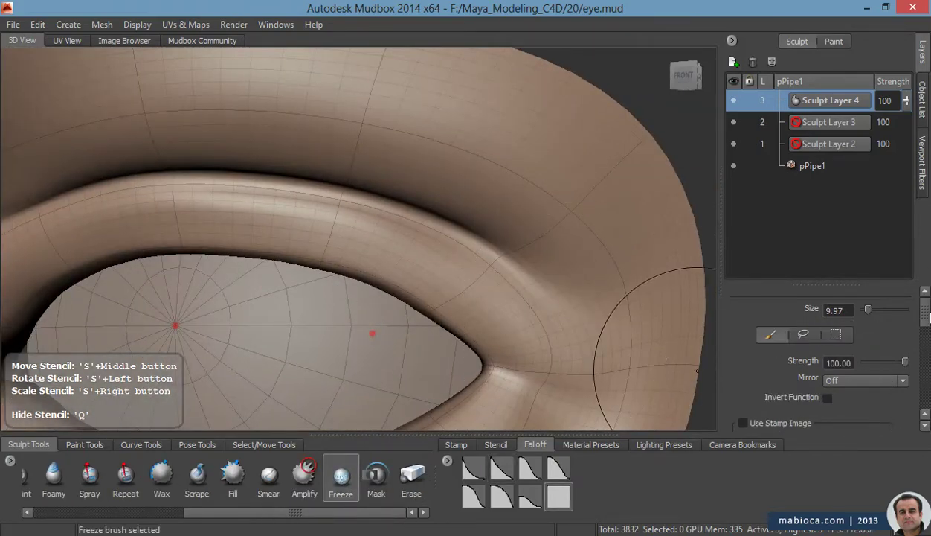
pyautogui.scroll(-3, 743, 390)
pyautogui.scroll(-3, 744, 390)
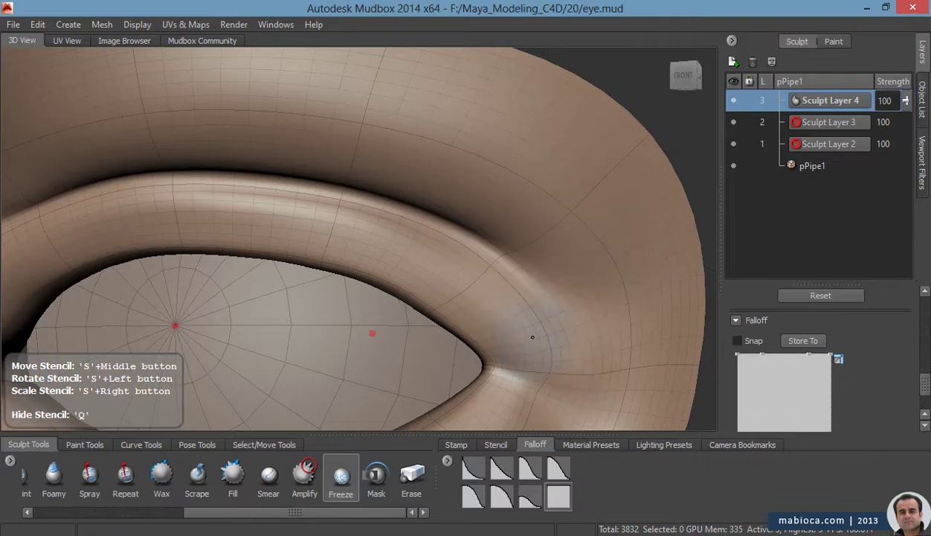
pyautogui.moveTo(533, 337)
pyautogui.mouseDown()
pyautogui.moveTo(421, 249)
pyautogui.moveTo(326, 226)
pyautogui.mouseUp()
pyautogui.moveTo(200, 221); pyautogui.dragTo(117, 223)
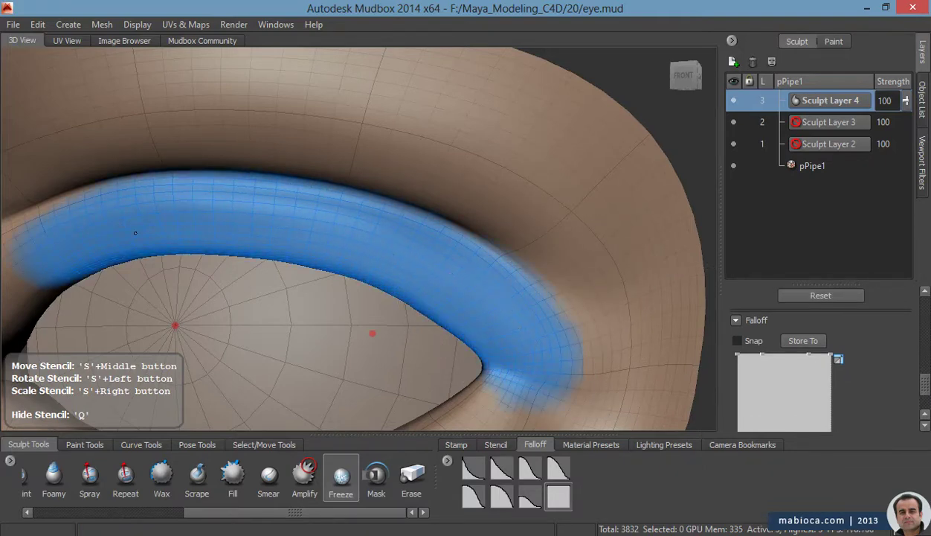
# Reframe the view along the frozen lid fold and pick the Bulge, then Grab brush
pyautogui.keyDown('alt'); pyautogui.moveTo(43, 274); pyautogui.dragTo(409, 315); pyautogui.keyUp('alt')
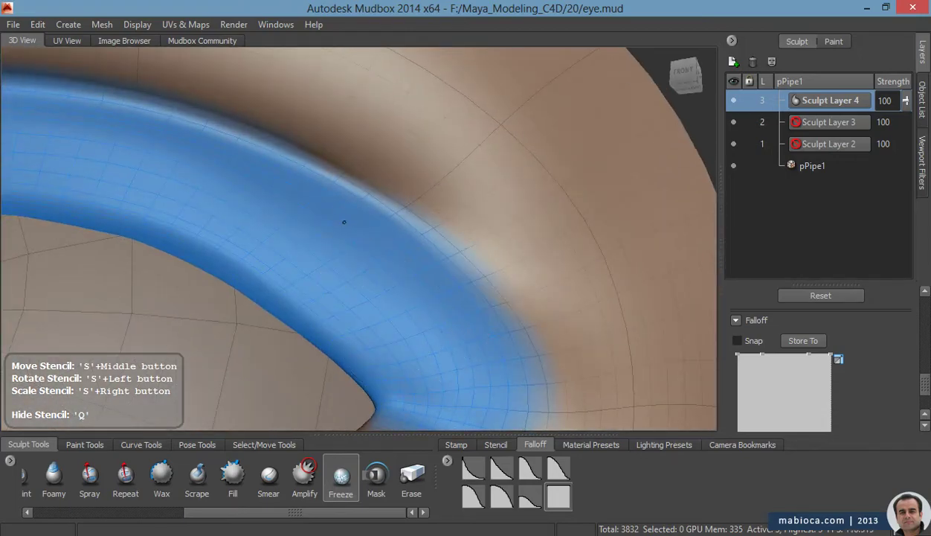
pyautogui.moveTo(357, 234)
pyautogui.keyDown('alt'); pyautogui.mouseDown()
pyautogui.moveTo(455, 296)
pyautogui.moveTo(444, 258)
pyautogui.moveTo(363, 166)
pyautogui.moveTo(384, 218)
pyautogui.mouseUp(); pyautogui.keyUp('alt')
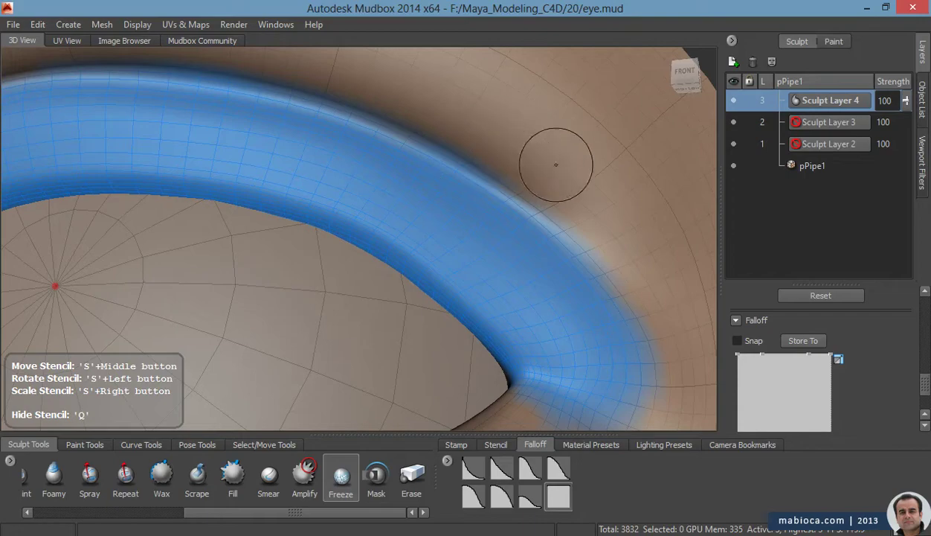
pyautogui.moveTo(555, 164)
pyautogui.keyDown('alt'); pyautogui.mouseDown()
pyautogui.moveTo(526, 162)
pyautogui.moveTo(446, 312)
pyautogui.mouseUp(); pyautogui.keyUp('alt')
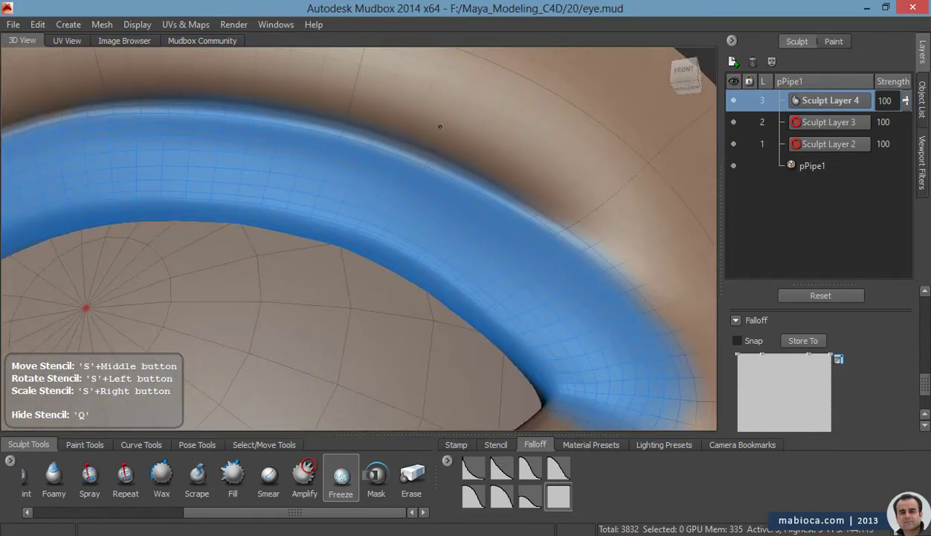
pyautogui.keyDown('alt'); pyautogui.moveTo(91, 74); pyautogui.dragTo(223, 186, button='right'); pyautogui.keyUp('alt')
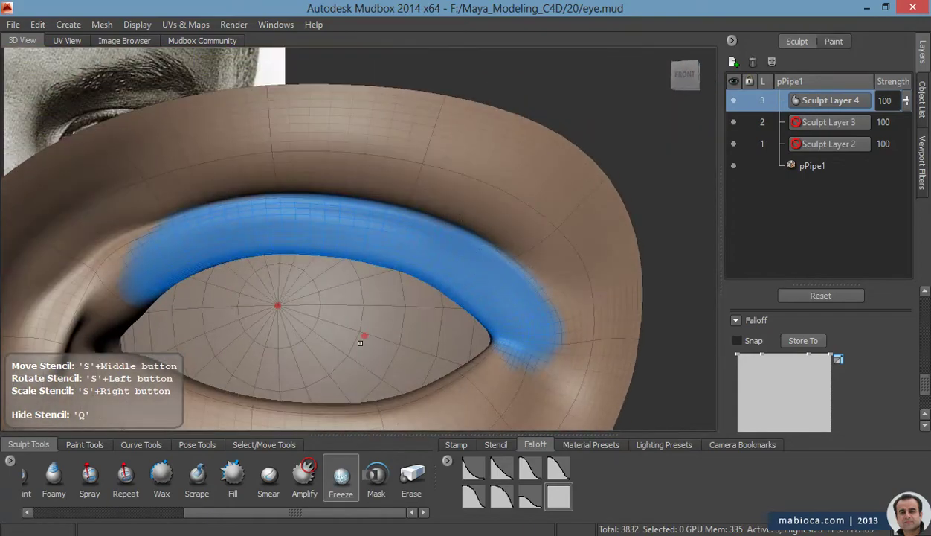
pyautogui.moveTo(223, 511); pyautogui.dragTo(74, 512)
pyautogui.click(112, 476)
pyautogui.keyDown('alt'); pyautogui.moveTo(470, 199); pyautogui.dragTo(474, 219, button='middle'); pyautogui.keyUp('alt')
pyautogui.press('3')
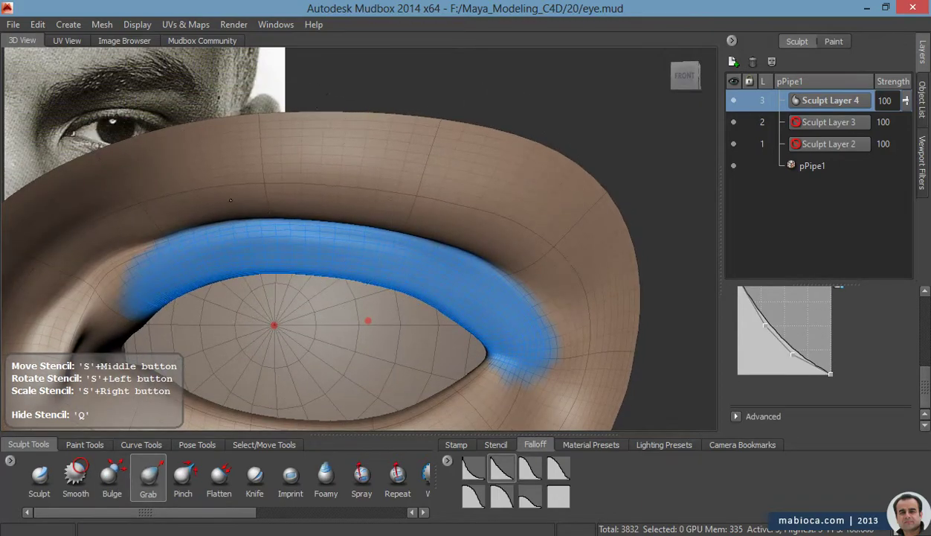
# Clear the freeze mask from the whole mesh with Edit > Unfreeze All
pyautogui.keyDown('alt'); pyautogui.moveTo(405, 216); pyautogui.dragTo(437, 231); pyautogui.keyUp('alt')
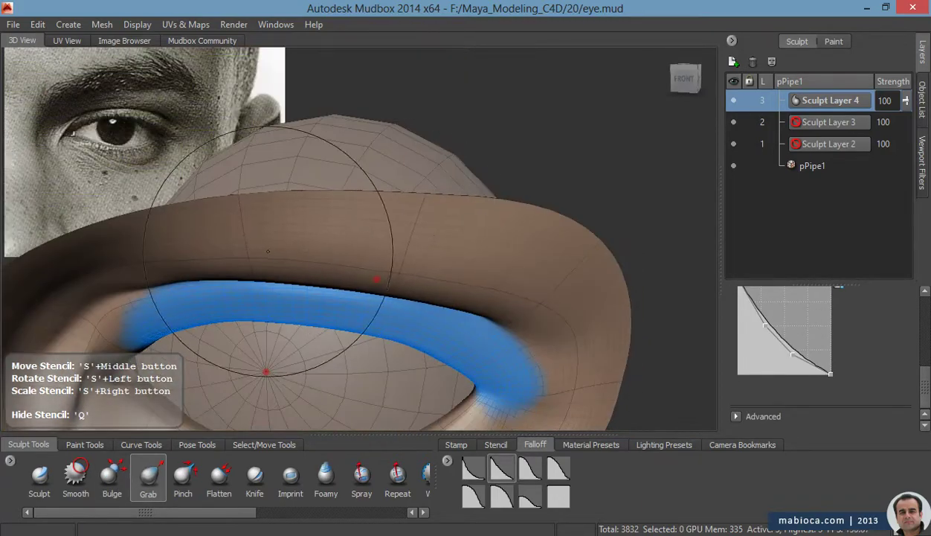
pyautogui.moveTo(268, 252)
pyautogui.keyDown('alt'); pyautogui.mouseDown()
pyautogui.moveTo(415, 213)
pyautogui.moveTo(437, 267)
pyautogui.moveTo(461, 164)
pyautogui.mouseUp(); pyautogui.keyUp('alt')
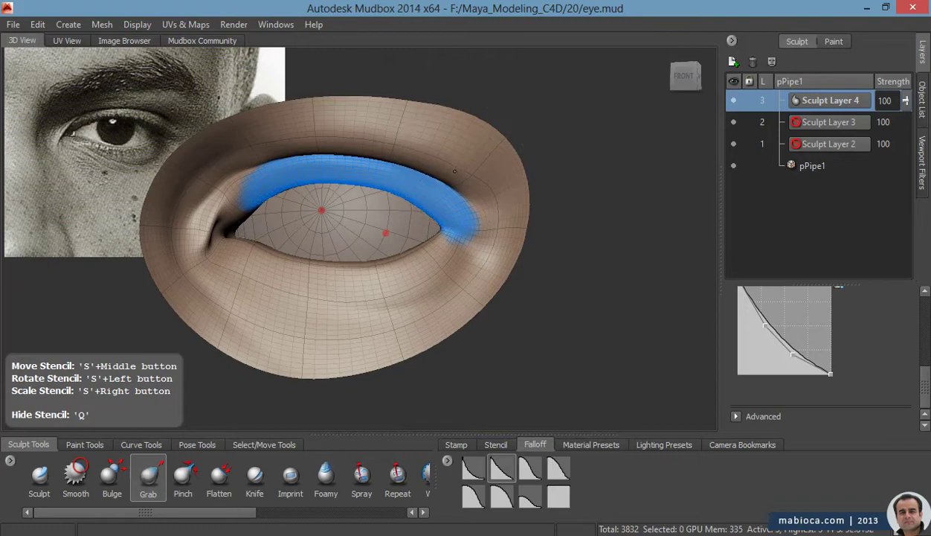
pyautogui.keyDown('alt'); pyautogui.moveTo(454, 171); pyautogui.dragTo(416, 149, button='right'); pyautogui.keyUp('alt')
pyautogui.click(37, 24)
pyautogui.click(59, 228)
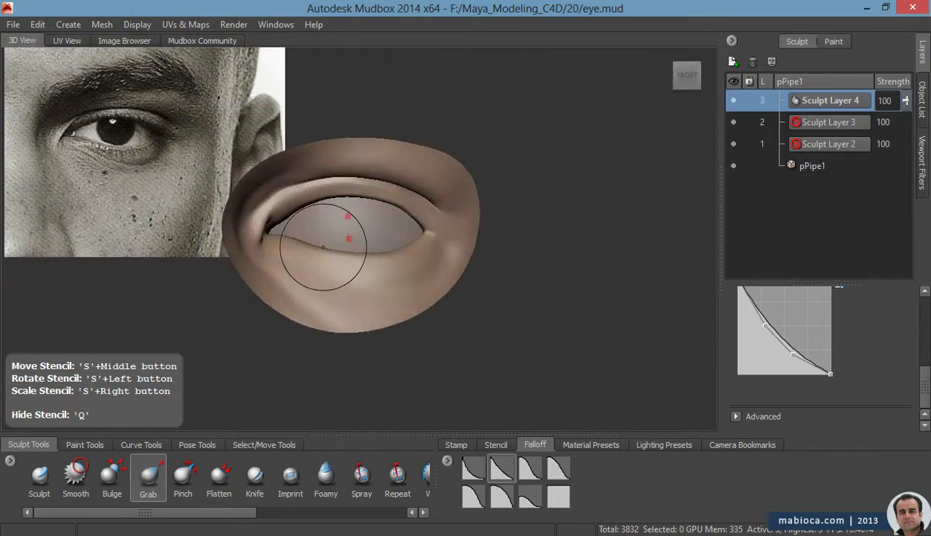
# Bulge and smooth the surface under the lower lid
pyautogui.keyDown('alt'); pyautogui.moveTo(323, 246); pyautogui.dragTo(474, 239, button='right'); pyautogui.keyUp('alt')
pyautogui.press('3')
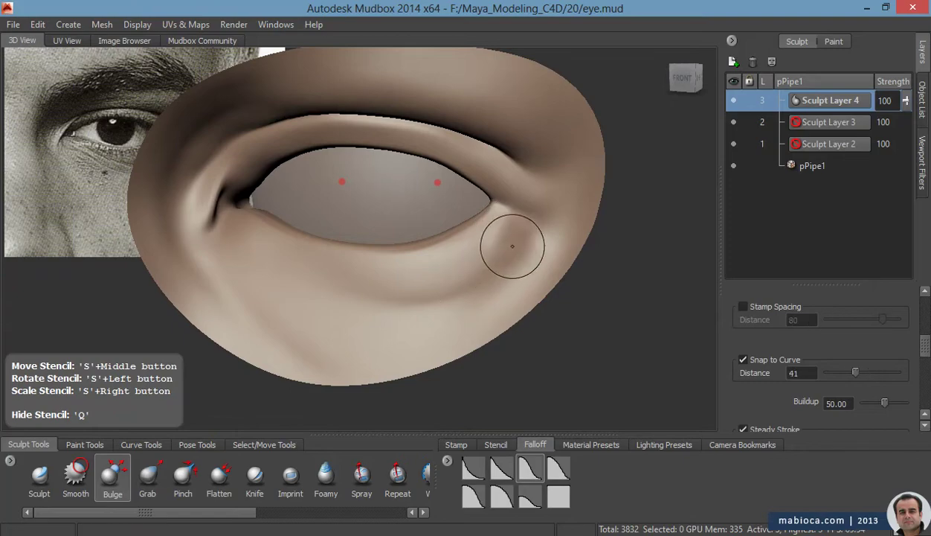
pyautogui.scroll(2, 498, 250)
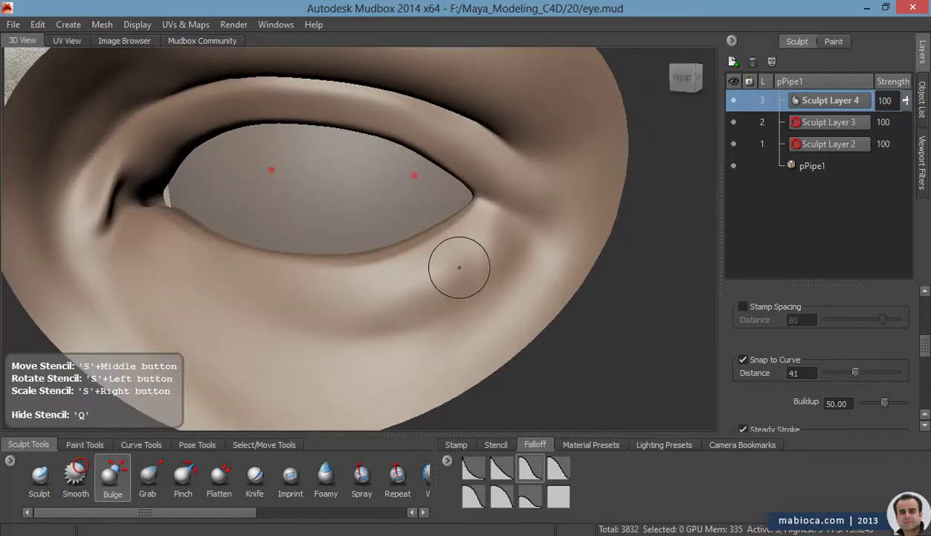
pyautogui.keyDown('shift'); pyautogui.moveTo(465, 267); pyautogui.dragTo(404, 298); pyautogui.keyUp('shift')
pyautogui.scroll(-5, 409, 301)
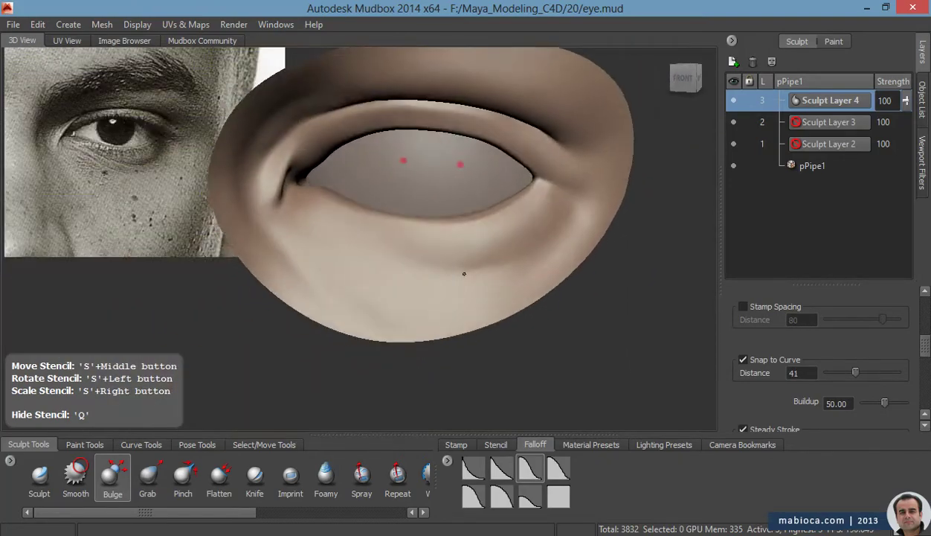
pyautogui.keyDown('alt'); pyautogui.moveTo(455, 217); pyautogui.dragTo(534, 228); pyautogui.keyUp('alt')
# Reshape the outer eye corner with Pinch, Grab and Smooth, then check it in wireframe
pyautogui.click(176, 481)
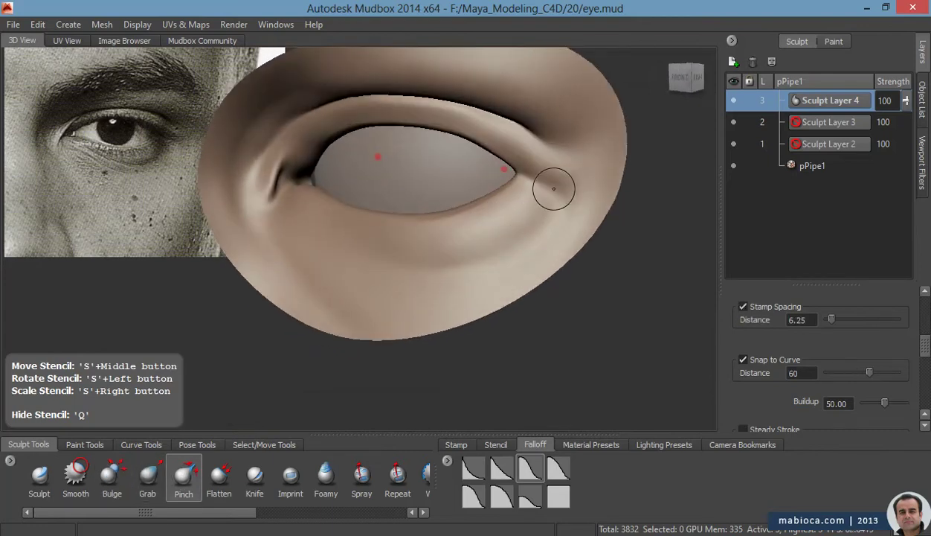
pyautogui.click(148, 476)
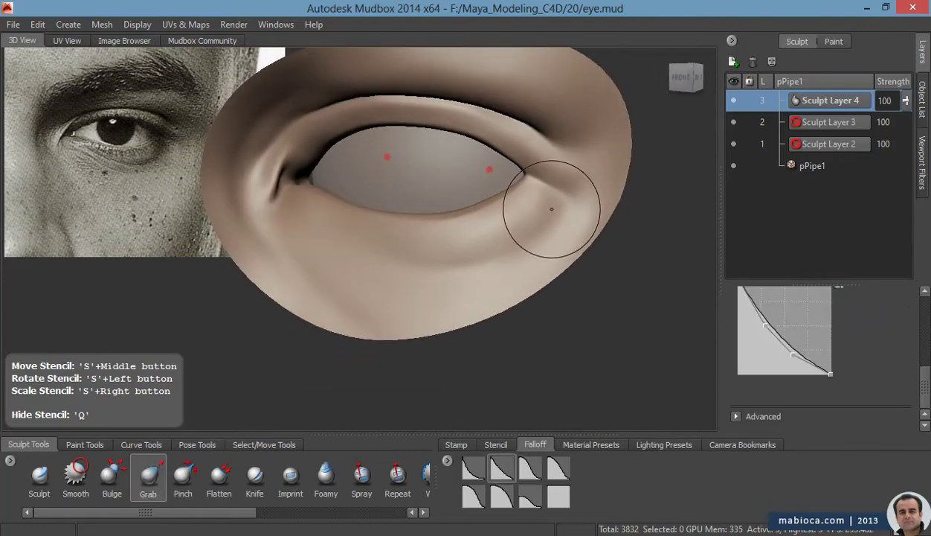
pyautogui.press('shift')
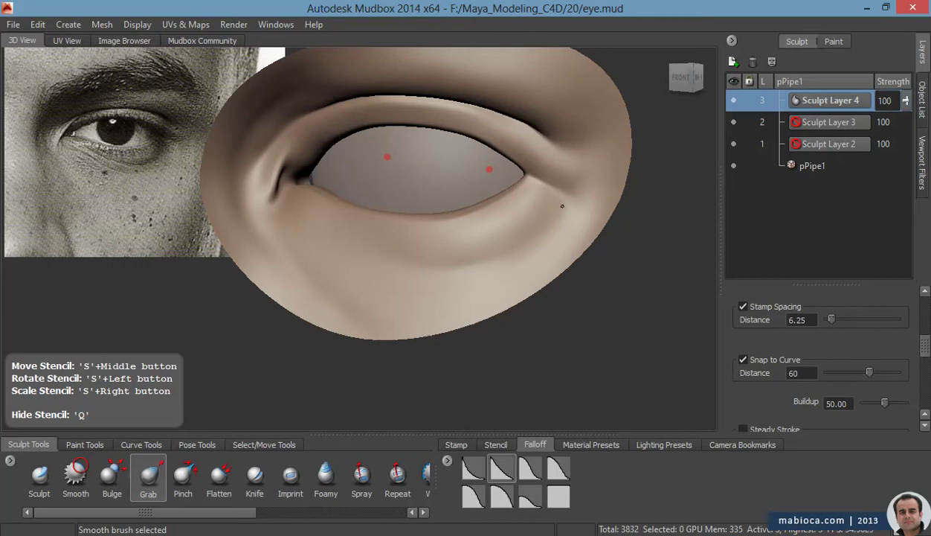
pyautogui.keyDown('alt'); pyautogui.moveTo(492, 216); pyautogui.dragTo(277, 328); pyautogui.keyUp('alt')
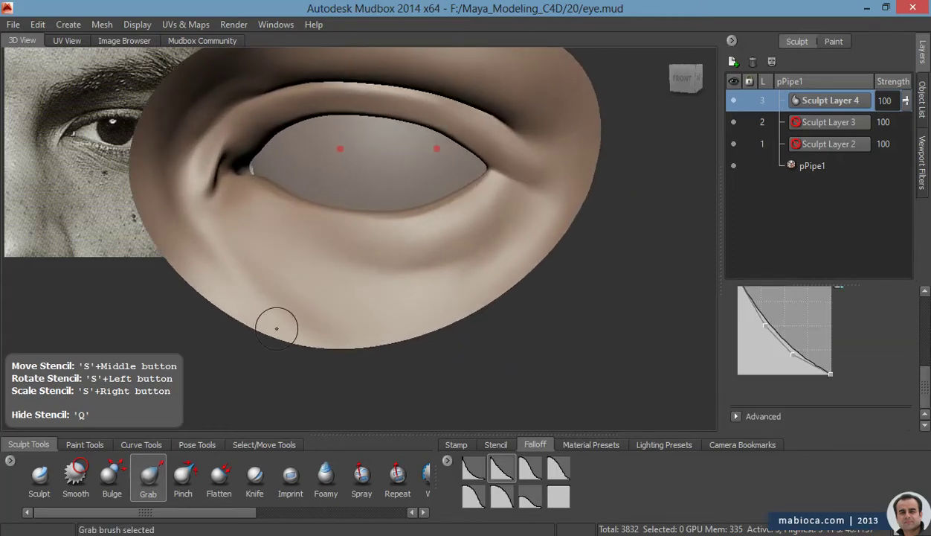
pyautogui.press('w')
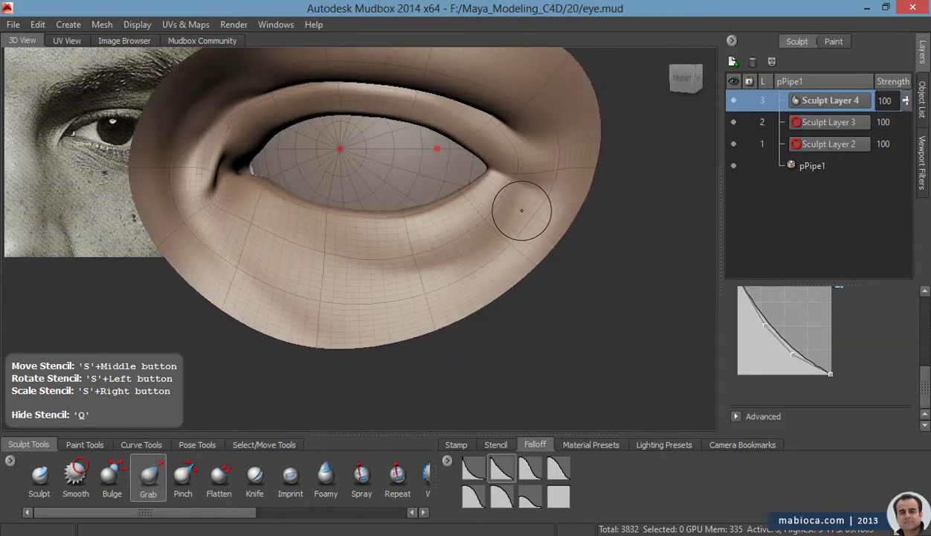
pyautogui.keyDown('alt'); pyautogui.moveTo(521, 210); pyautogui.dragTo(516, 193); pyautogui.keyUp('alt')
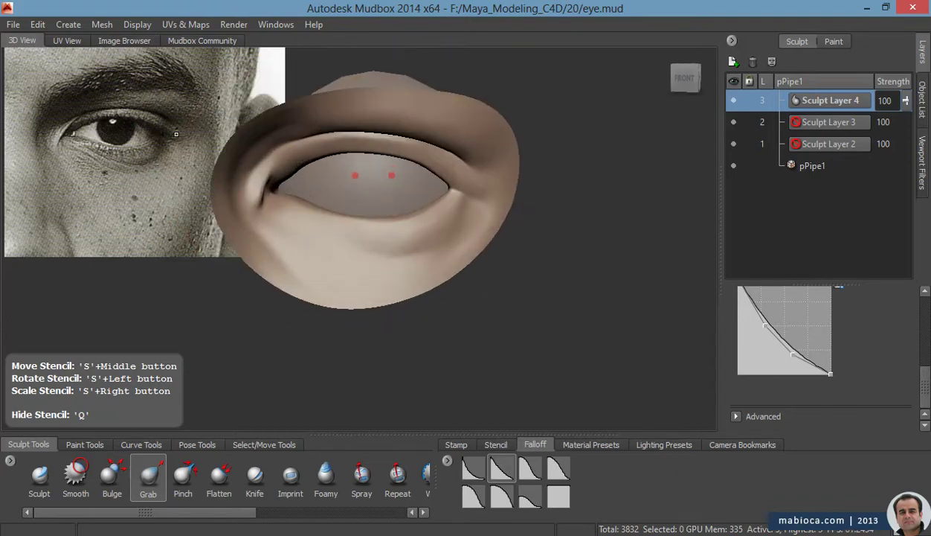
# Zoom into the inner eye corner and start forming the tear duct with Pinch and Bulge
pyautogui.keyDown('alt'); pyautogui.moveTo(450, 227); pyautogui.dragTo(456, 257); pyautogui.keyUp('alt')
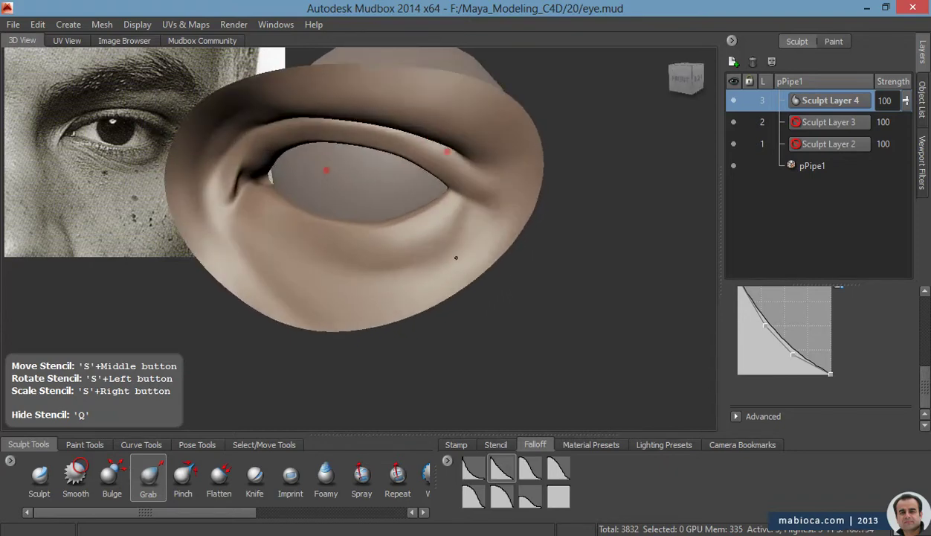
pyautogui.moveTo(369, 302)
pyautogui.keyDown('alt'); pyautogui.mouseDown()
pyautogui.moveTo(437, 253)
pyautogui.moveTo(482, 267)
pyautogui.moveTo(384, 269)
pyautogui.moveTo(411, 298)
pyautogui.mouseUp(); pyautogui.keyUp('alt')
pyautogui.keyDown('alt'); pyautogui.moveTo(412, 297); pyautogui.dragTo(479, 257, button='right'); pyautogui.keyUp('alt')
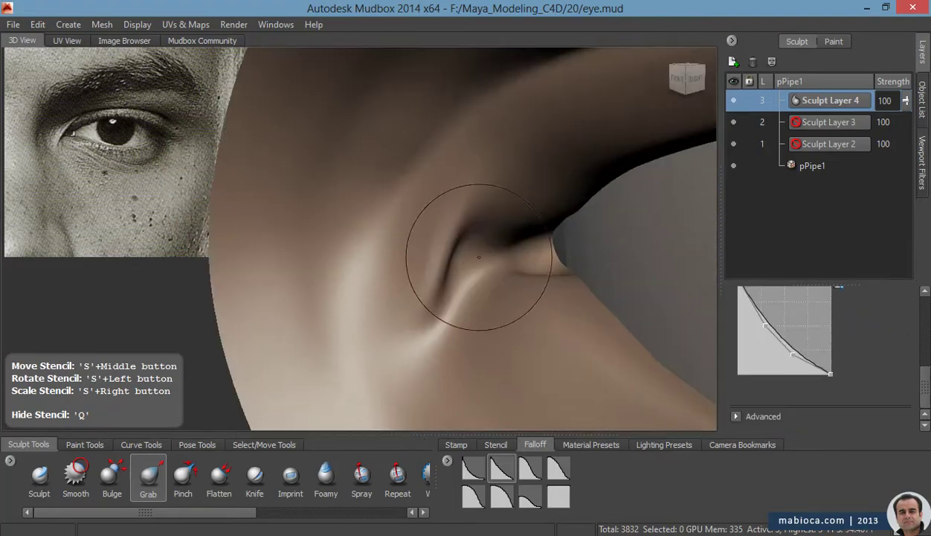
pyautogui.keyDown('alt'); pyautogui.moveTo(469, 195); pyautogui.dragTo(453, 171); pyautogui.keyUp('alt')
pyautogui.click(183, 476)
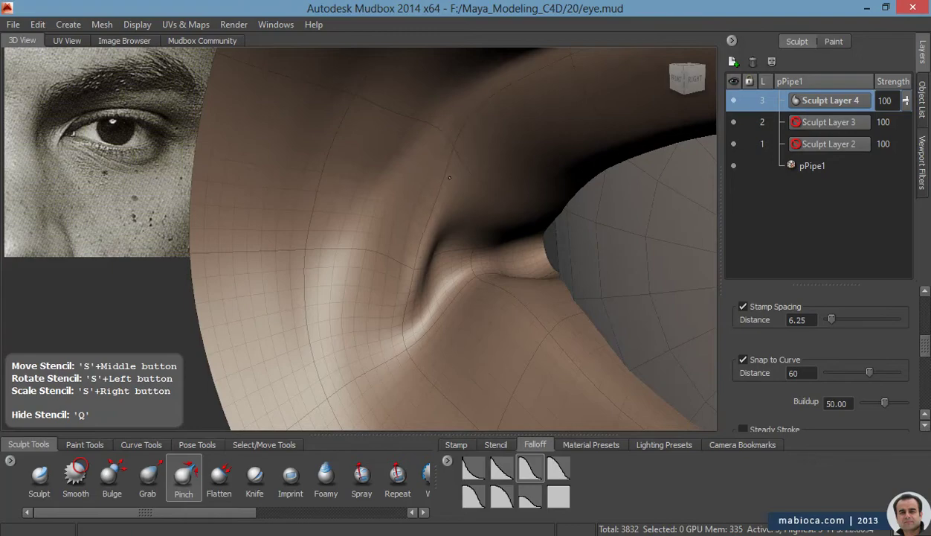
pyautogui.moveTo(404, 326)
pyautogui.keyDown('alt'); pyautogui.mouseDown()
pyautogui.moveTo(455, 304)
pyautogui.moveTo(384, 183)
pyautogui.moveTo(461, 239)
pyautogui.moveTo(110, 461)
pyautogui.mouseUp(); pyautogui.keyUp('alt')
pyautogui.click(110, 473)
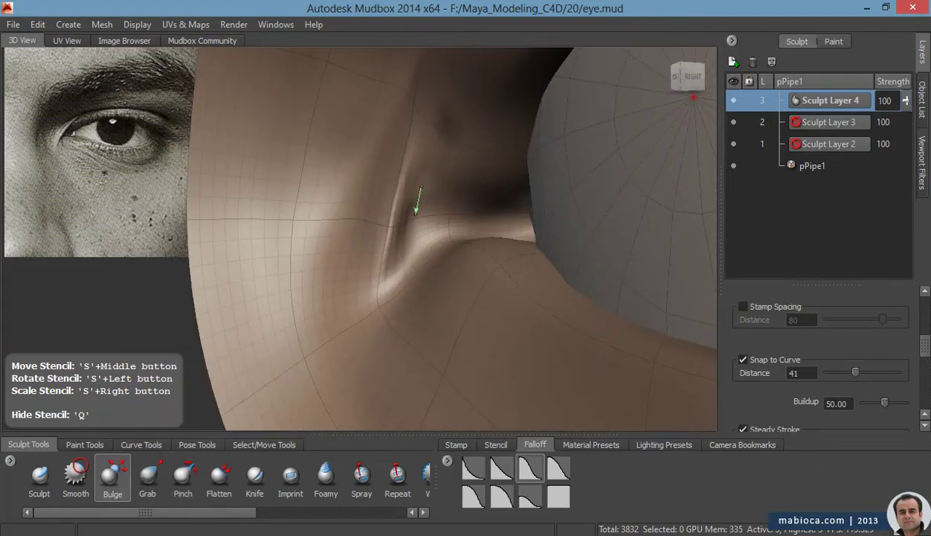
pyautogui.keyDown('alt'); pyautogui.moveTo(407, 280); pyautogui.dragTo(414, 162); pyautogui.keyUp('alt')
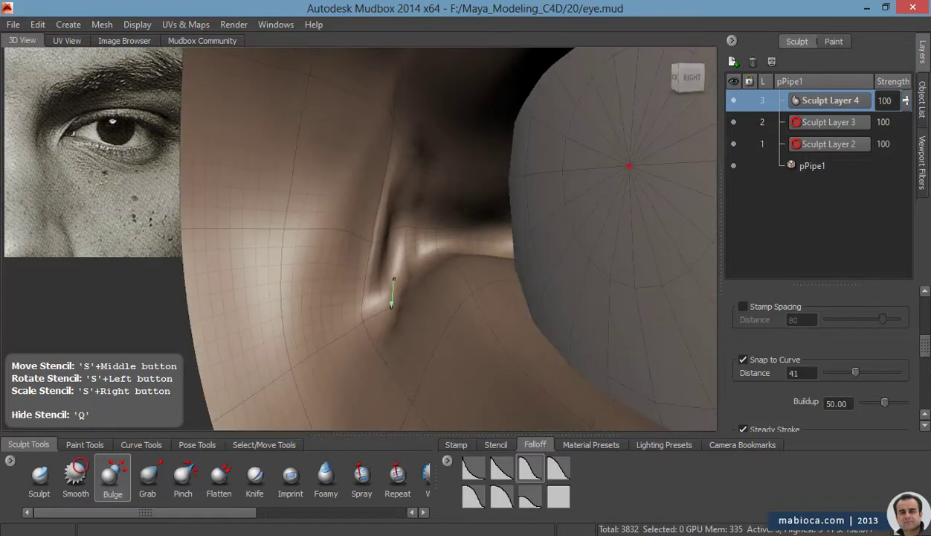
pyautogui.press('f')
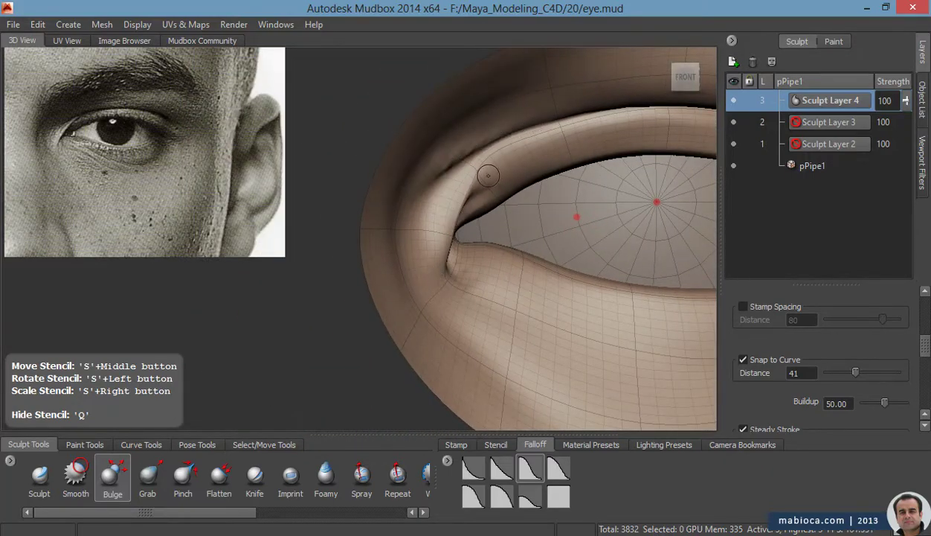
# Build up and crease the tear duct bump with Grab, Pinch and Bulge, hiding the reference photo
pyautogui.keyDown('alt'); pyautogui.moveTo(488, 175); pyautogui.dragTo(426, 233); pyautogui.keyUp('alt')
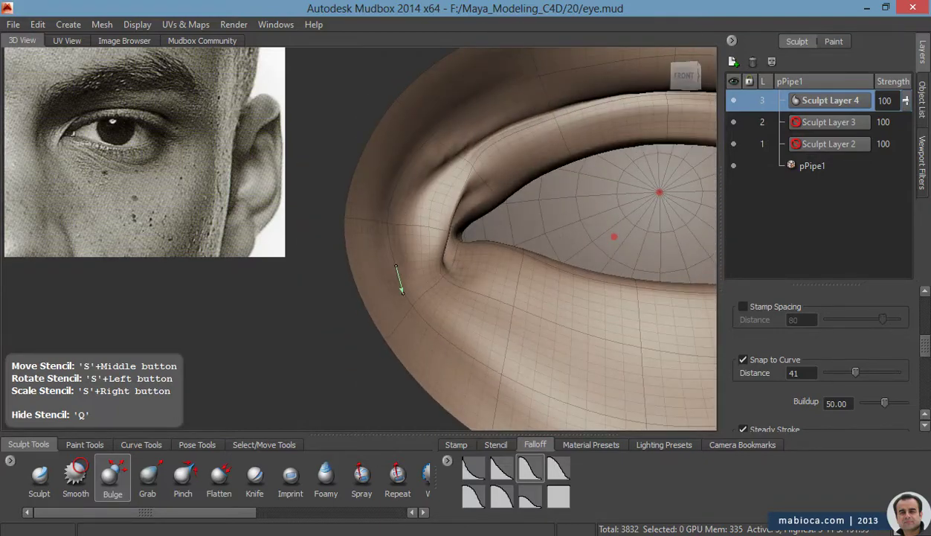
pyautogui.keyDown('alt'); pyautogui.moveTo(398, 245); pyautogui.dragTo(620, 310, button='right'); pyautogui.keyUp('alt')
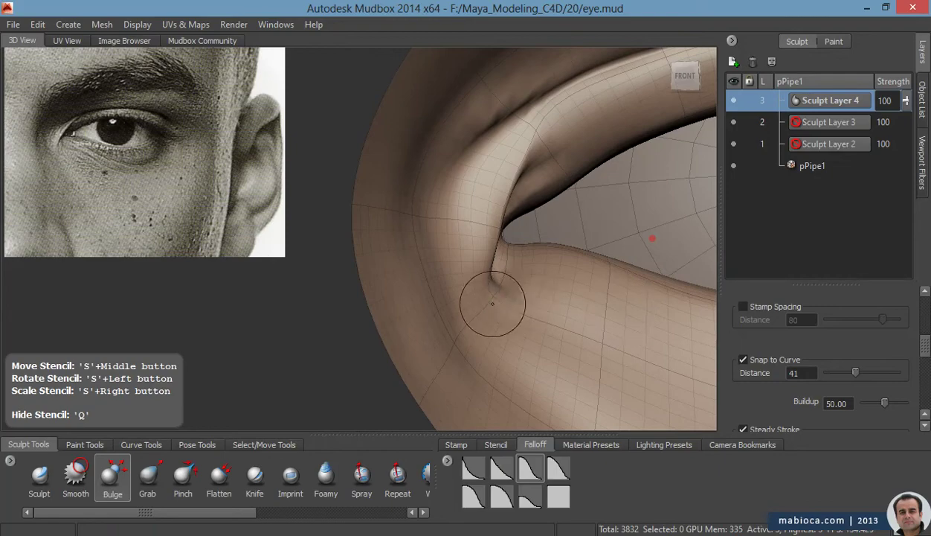
pyautogui.keyDown('alt'); pyautogui.moveTo(492, 303); pyautogui.dragTo(492, 289); pyautogui.keyUp('alt')
pyautogui.press('3')
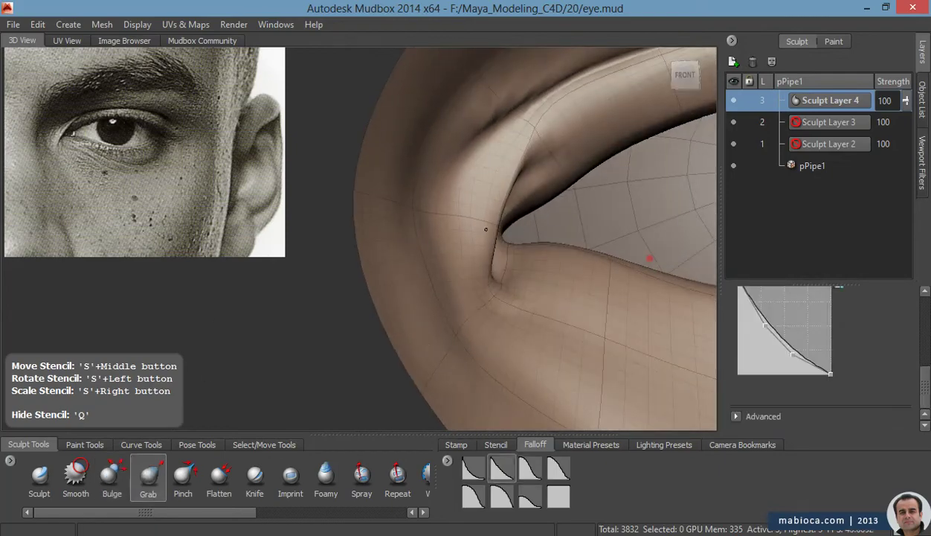
pyautogui.press('4')
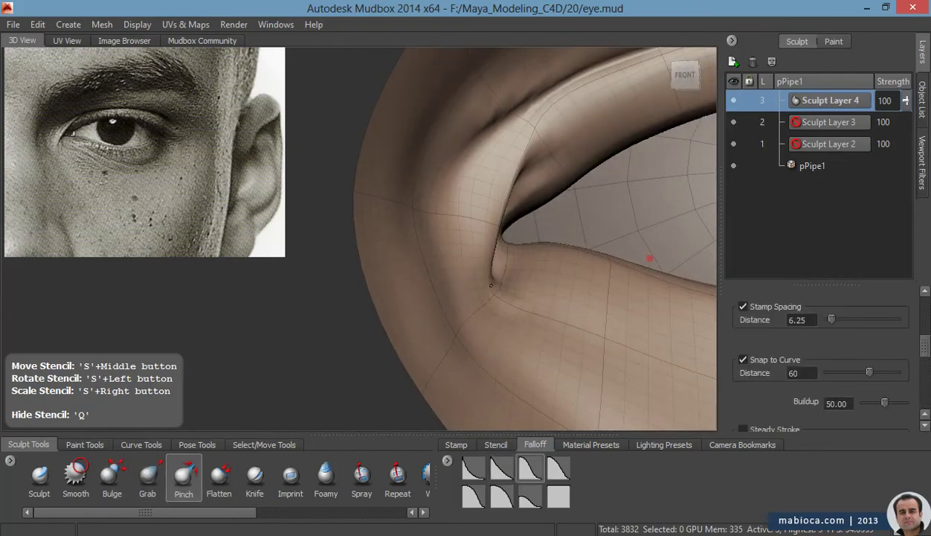
pyautogui.keyDown('alt'); pyautogui.moveTo(491, 285); pyautogui.dragTo(441, 275); pyautogui.keyUp('alt')
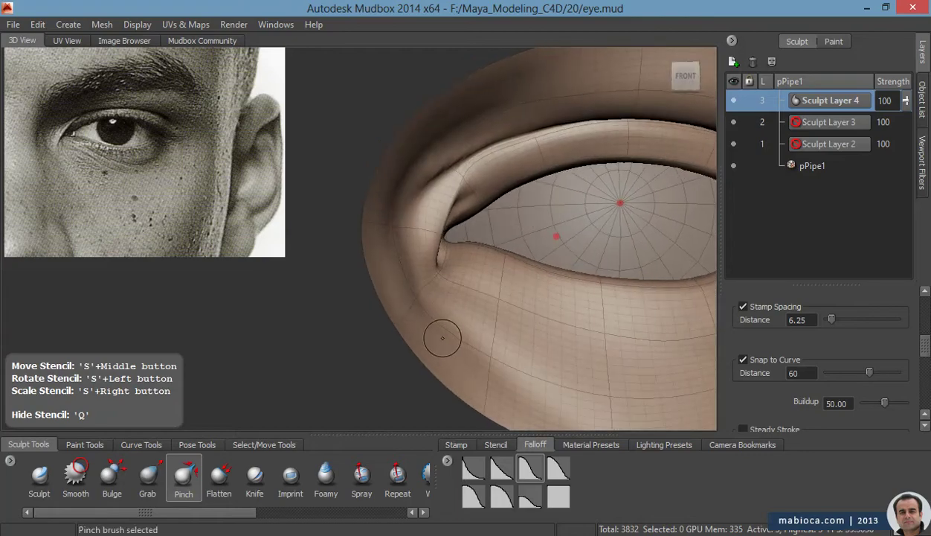
pyautogui.keyDown('alt'); pyautogui.moveTo(442, 338); pyautogui.dragTo(492, 297, button='right'); pyautogui.keyUp('alt')
pyautogui.press('q')
pyautogui.press('b')
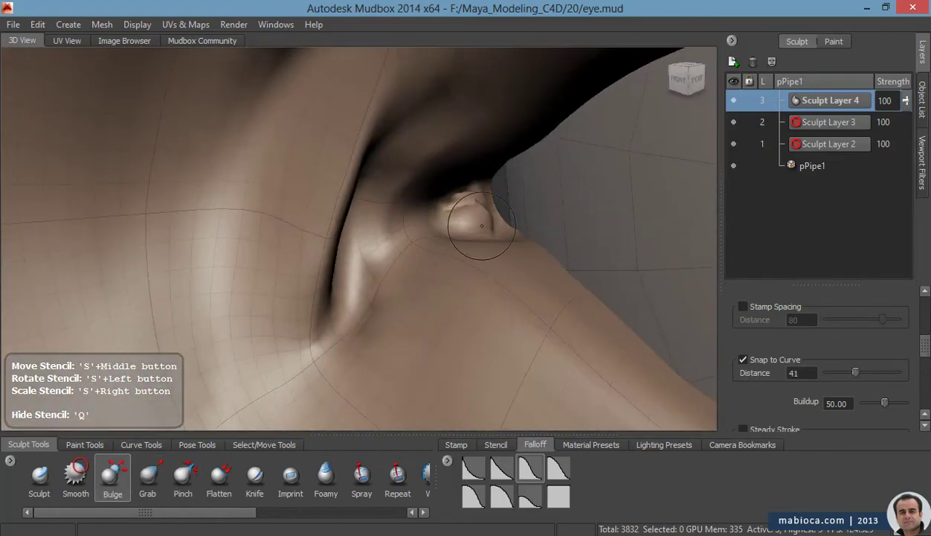
pyautogui.keyDown('alt'); pyautogui.moveTo(472, 223); pyautogui.dragTo(485, 230); pyautogui.keyUp('alt')
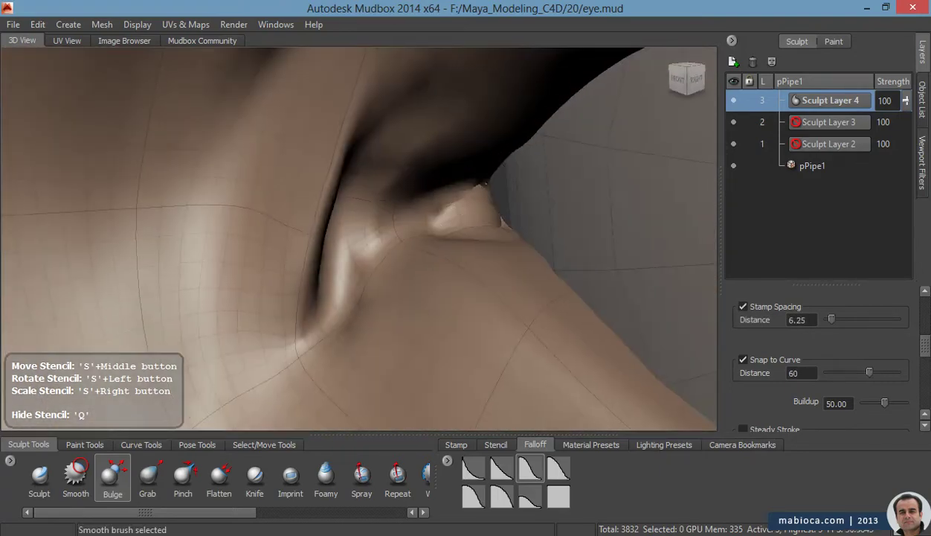
pyautogui.moveTo(502, 222)
pyautogui.keyDown('alt'); pyautogui.mouseDown()
pyautogui.moveTo(452, 263)
pyautogui.moveTo(473, 216)
pyautogui.moveTo(401, 249)
pyautogui.moveTo(395, 242)
pyautogui.moveTo(396, 252)
pyautogui.moveTo(453, 273)
pyautogui.moveTo(400, 222)
pyautogui.moveTo(461, 245)
pyautogui.moveTo(445, 256)
pyautogui.moveTo(451, 235)
pyautogui.mouseUp(); pyautogui.keyUp('alt')
pyautogui.press('4')
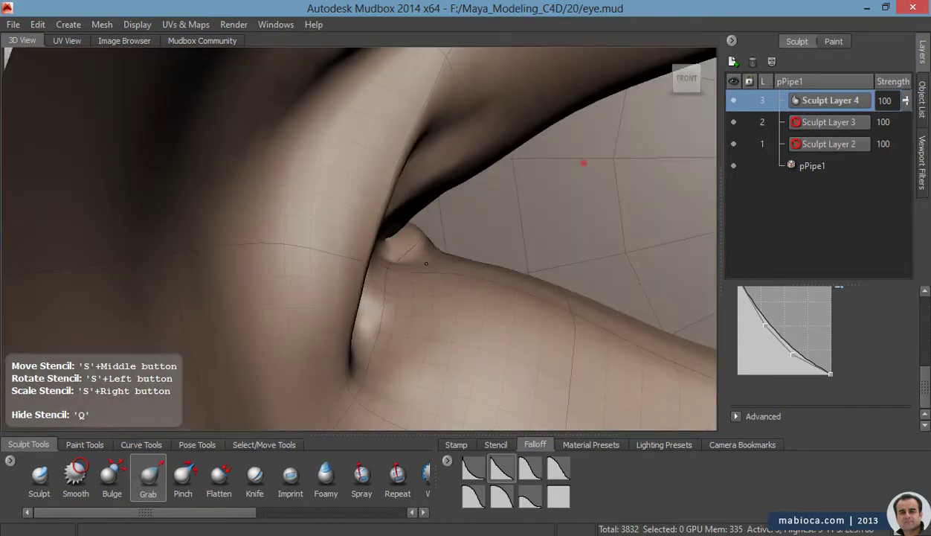
# Refine the inner-corner tear duct with Bulge, Sculpt and Grab strokes, then smooth it
pyautogui.keyDown('alt'); pyautogui.moveTo(417, 245); pyautogui.dragTo(181, 312); pyautogui.keyUp('alt')
pyautogui.press('3')
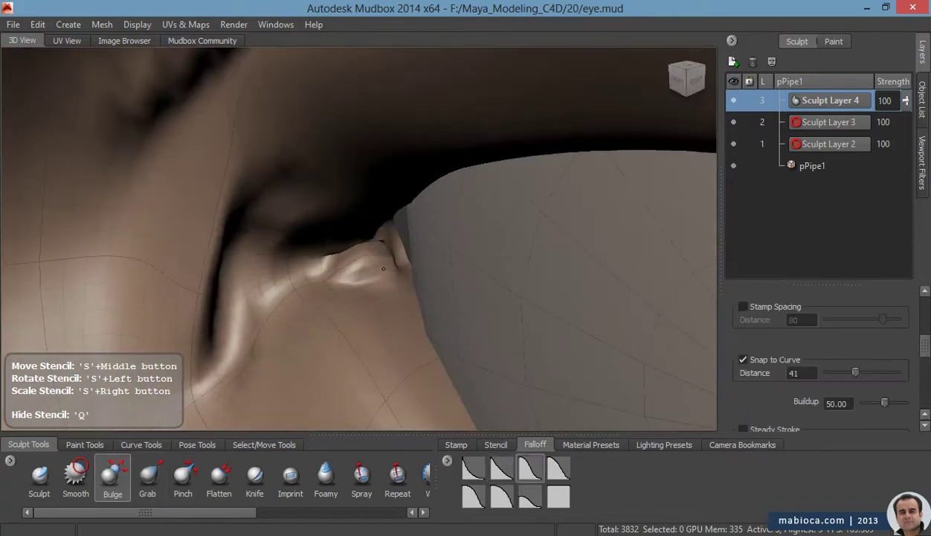
pyautogui.press('1')
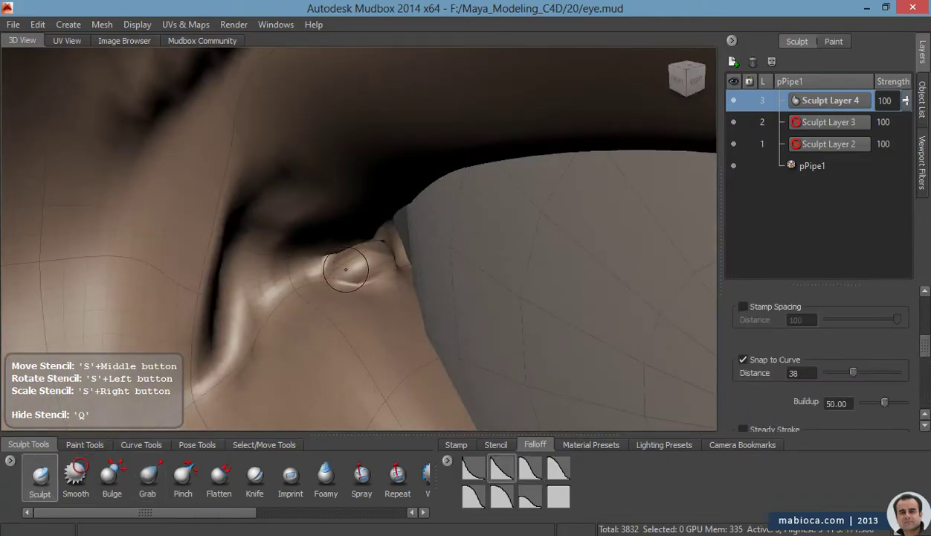
pyautogui.moveTo(346, 269)
pyautogui.keyDown('alt'); pyautogui.mouseDown()
pyautogui.moveTo(387, 297)
pyautogui.moveTo(318, 258)
pyautogui.moveTo(583, 212)
pyautogui.mouseUp(); pyautogui.keyUp('alt')
pyautogui.press('4')
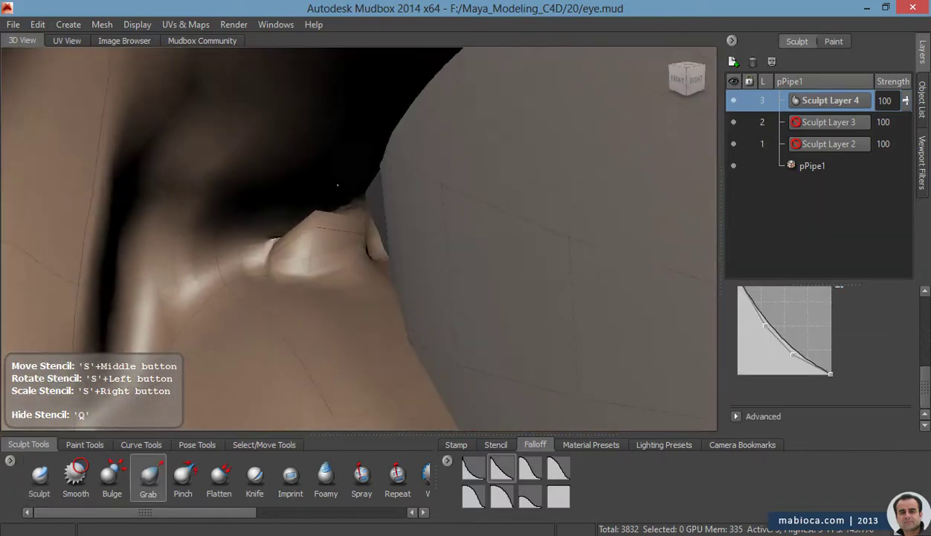
pyautogui.keyDown('alt'); pyautogui.moveTo(408, 157); pyautogui.dragTo(420, 190); pyautogui.keyUp('alt')
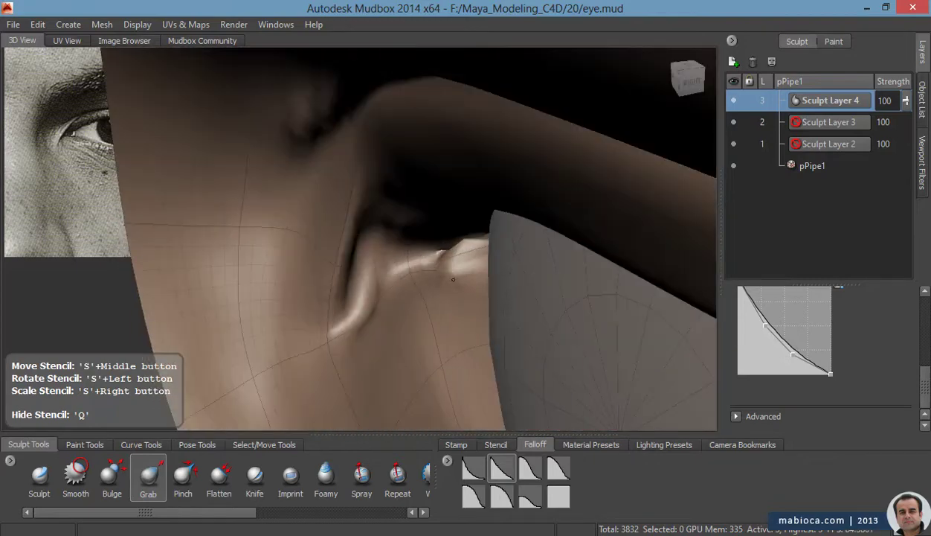
pyautogui.press('shift')
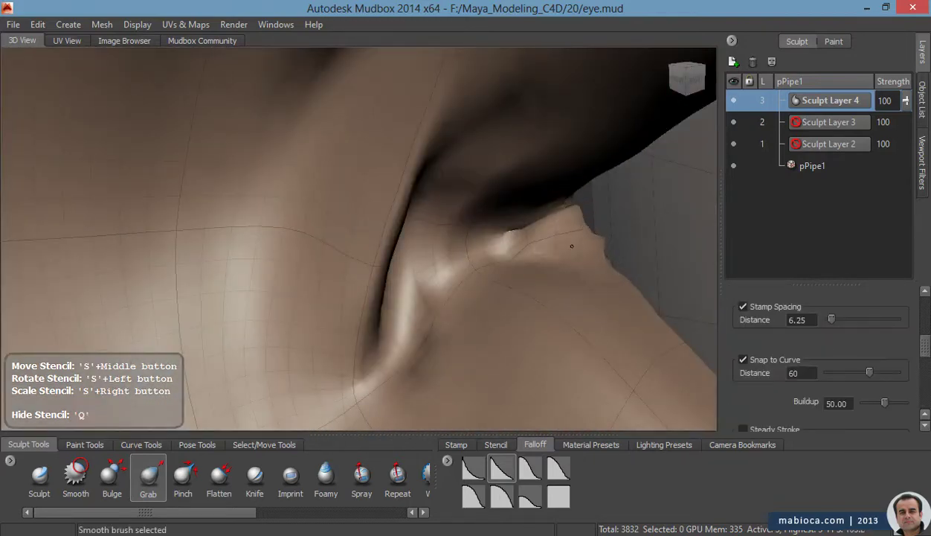
pyautogui.press('shift')
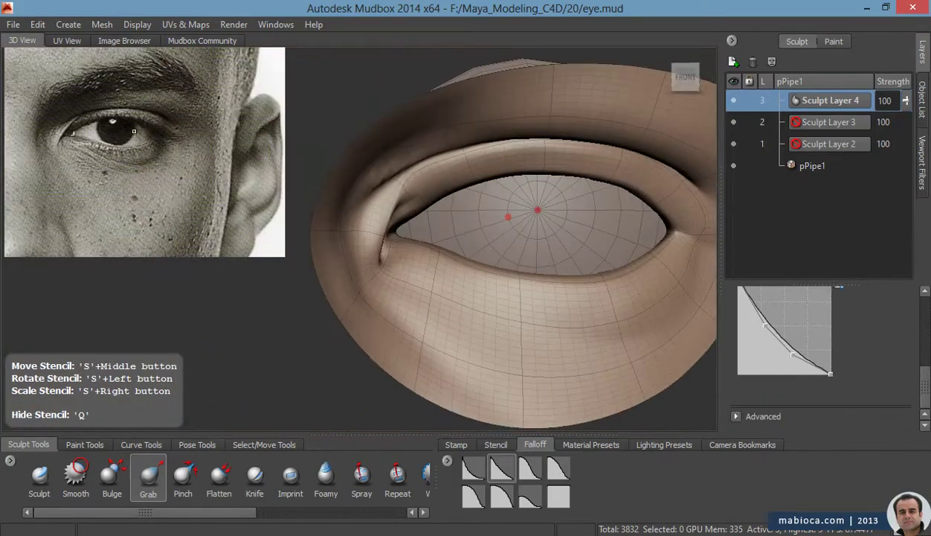
# Create a new sphere with Create > Mesh > Sphere, select it and scale it down
pyautogui.click(68, 23)
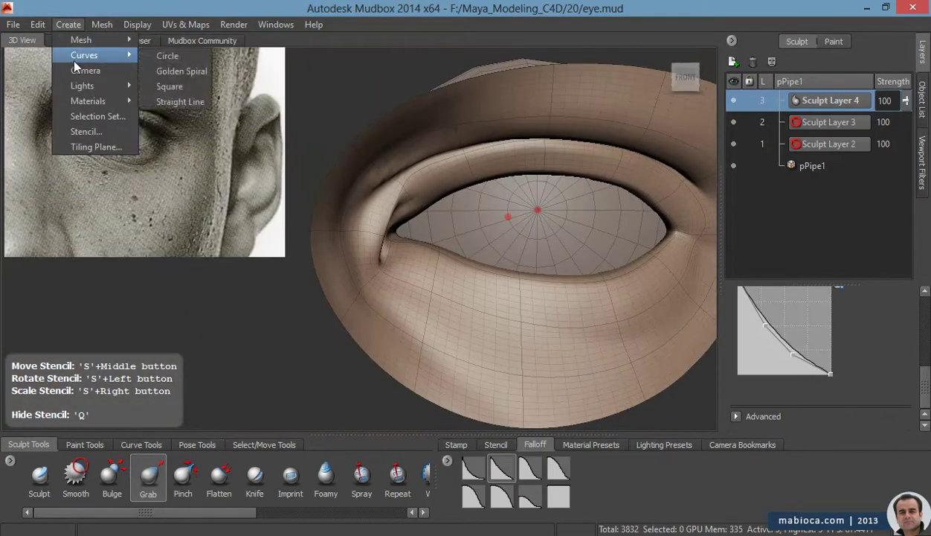
pyautogui.click(183, 145)
pyautogui.click(264, 444)
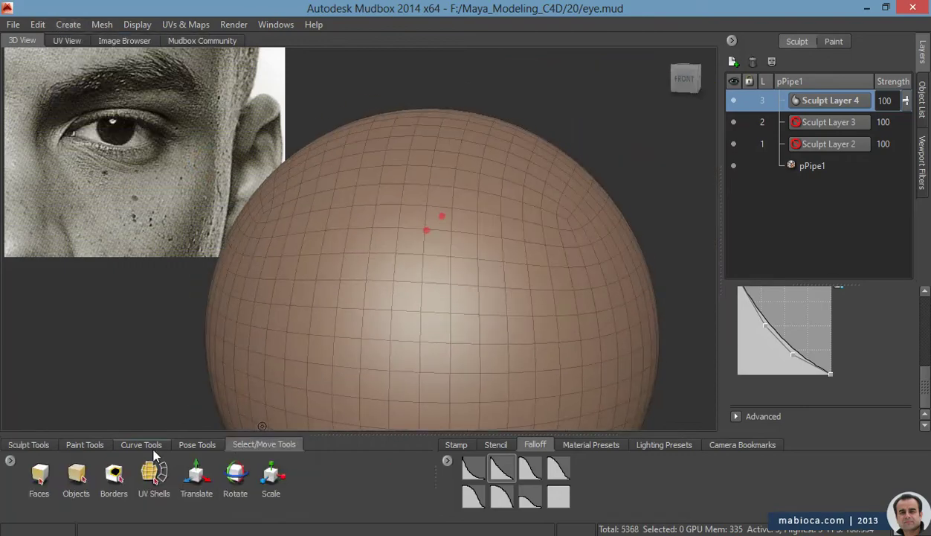
pyautogui.click(64, 482)
pyautogui.click(270, 476)
pyautogui.click(426, 328)
pyautogui.moveTo(426, 328); pyautogui.dragTo(433, 309)
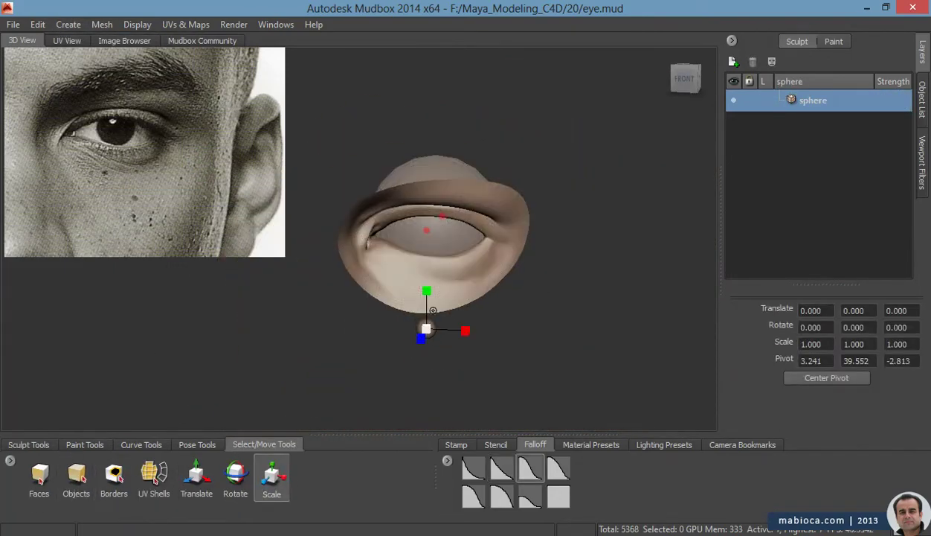
# Move the sphere into the inner eye corner and shrink it to about 0.026
pyautogui.press('w')
pyautogui.press('f')
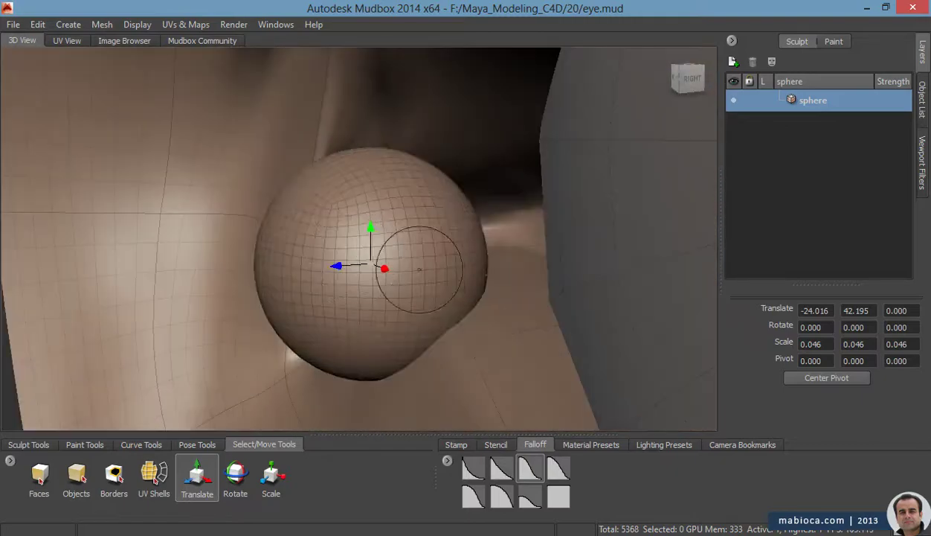
pyautogui.moveTo(332, 265)
pyautogui.mouseDown()
pyautogui.moveTo(201, 290)
pyautogui.moveTo(249, 273)
pyautogui.mouseUp()
pyautogui.click(271, 476)
pyautogui.press('w')
pyautogui.keyDown('alt'); pyautogui.moveTo(674, 215); pyautogui.dragTo(521, 186); pyautogui.keyUp('alt')
pyautogui.moveTo(394, 171)
pyautogui.mouseDown()
pyautogui.moveTo(544, 156)
pyautogui.moveTo(446, 163)
pyautogui.mouseUp()
pyautogui.press('r')
pyautogui.moveTo(357, 172)
pyautogui.keyDown('alt'); pyautogui.mouseDown()
pyautogui.moveTo(416, 186)
pyautogui.moveTo(229, 404)
pyautogui.mouseUp(); pyautogui.keyUp('alt')
# Step the sphere to level 0 and grab it into a wedge filling the inner corner
pyautogui.click(29, 444)
pyautogui.click(148, 476)
pyautogui.press('pagedown')
pyautogui.keyDown('alt'); pyautogui.moveTo(317, 250); pyautogui.dragTo(323, 245); pyautogui.keyUp('alt')
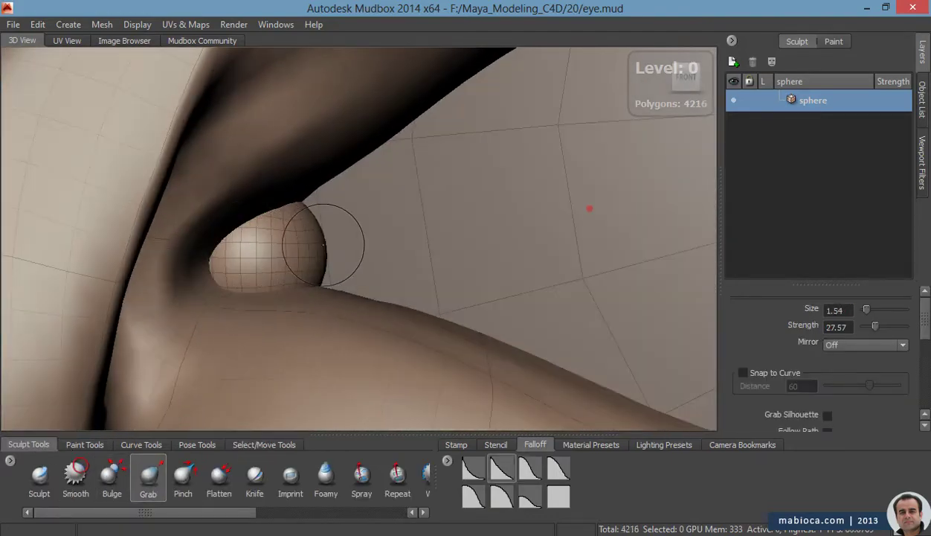
pyautogui.moveTo(275, 228)
pyautogui.keyDown('alt'); pyautogui.mouseDown()
pyautogui.moveTo(419, 258)
pyautogui.moveTo(308, 287)
pyautogui.moveTo(430, 233)
pyautogui.moveTo(439, 274)
pyautogui.moveTo(419, 220)
pyautogui.moveTo(484, 214)
pyautogui.moveTo(361, 215)
pyautogui.moveTo(468, 250)
pyautogui.mouseUp(); pyautogui.keyUp('alt')
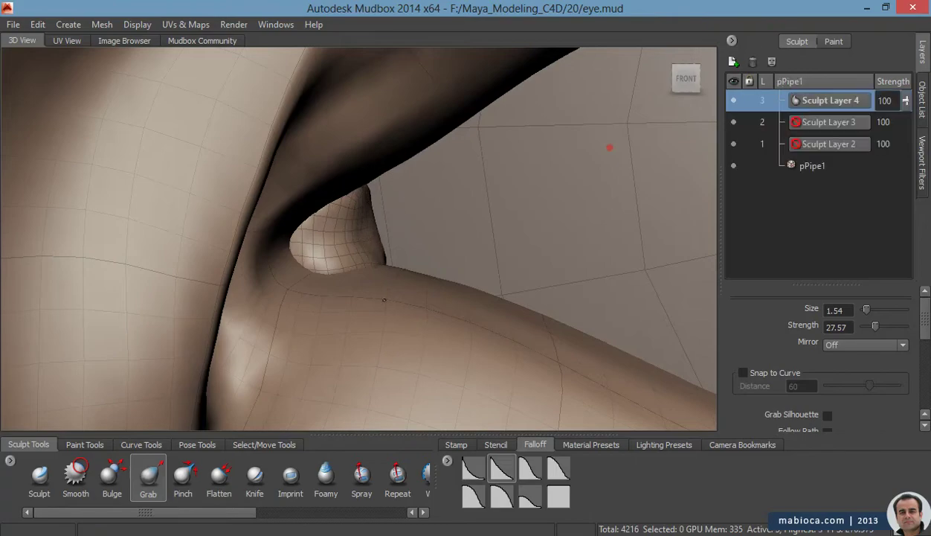
pyautogui.keyDown('alt'); pyautogui.moveTo(376, 254); pyautogui.dragTo(360, 269); pyautogui.keyUp('alt')
pyautogui.moveTo(278, 254)
pyautogui.keyDown('alt'); pyautogui.mouseDown()
pyautogui.moveTo(446, 253)
pyautogui.moveTo(526, 267)
pyautogui.moveTo(277, 256)
pyautogui.moveTo(374, 176)
pyautogui.mouseUp(); pyautogui.keyUp('alt')
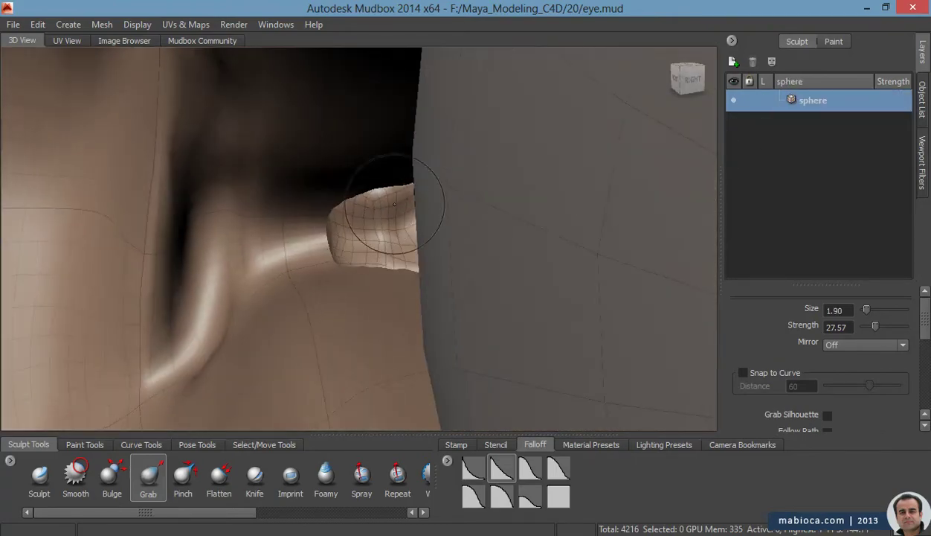
pyautogui.keyDown('alt'); pyautogui.moveTo(375, 176); pyautogui.dragTo(416, 246, button='right'); pyautogui.keyUp('alt')
pyautogui.keyDown('alt'); pyautogui.moveTo(416, 246); pyautogui.dragTo(385, 271); pyautogui.keyUp('alt')
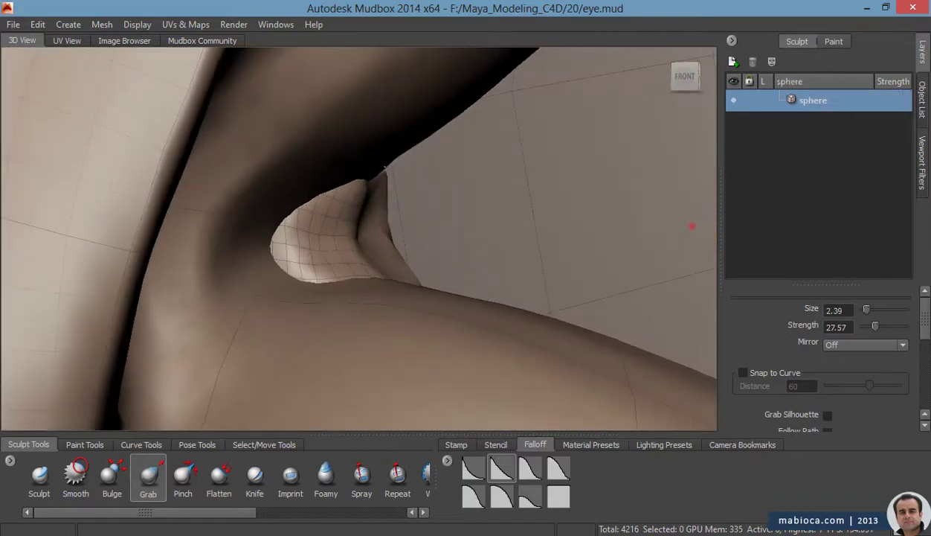
pyautogui.keyDown('alt'); pyautogui.moveTo(437, 105); pyautogui.dragTo(386, 334, button='right'); pyautogui.keyUp('alt')
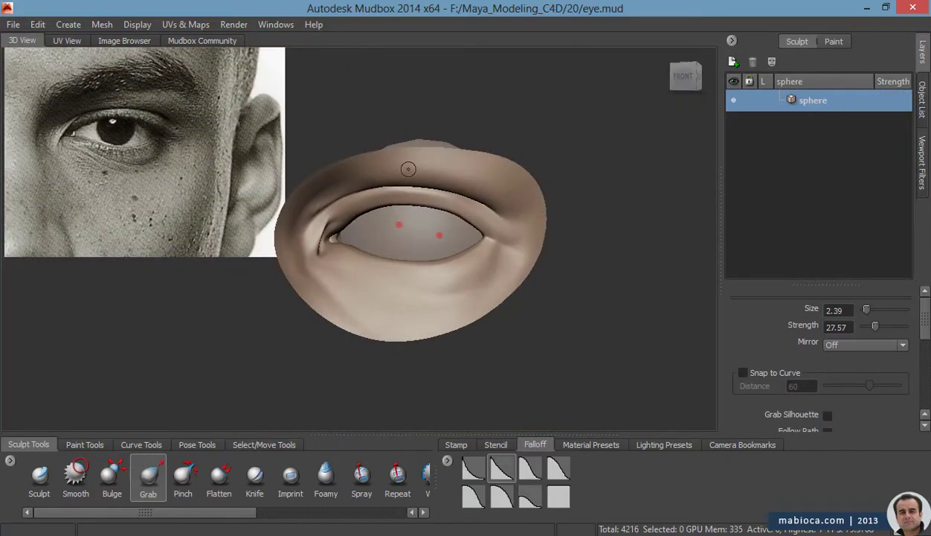
# Subdivide the eye mesh, add a new sculpt layer, and smooth, pinch and grab the inner corner
pyautogui.hotkey('shift', 'd')
pyautogui.click(732, 62)
pyautogui.keyDown('alt'); pyautogui.moveTo(476, 245); pyautogui.dragTo(428, 272, button='right'); pyautogui.keyUp('alt')
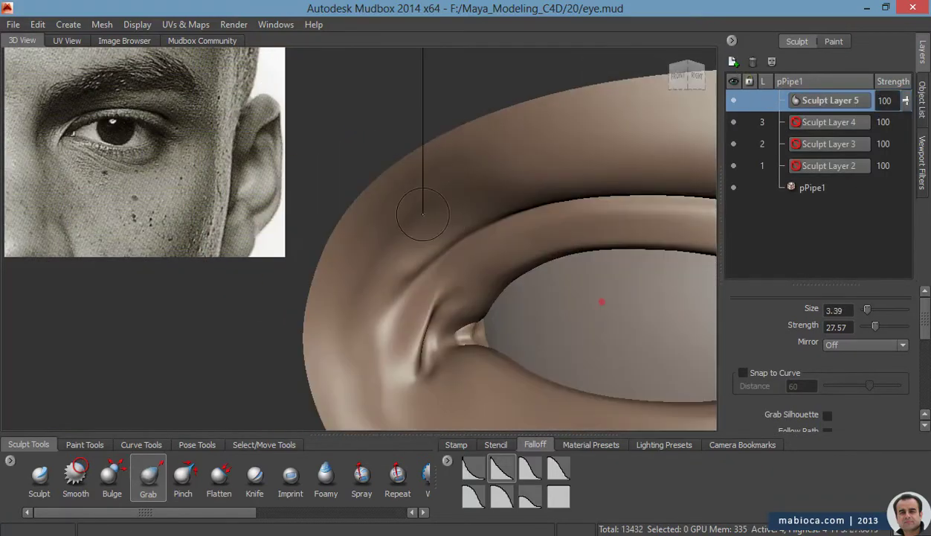
pyautogui.press('shift')
pyautogui.moveTo(378, 240)
pyautogui.keyDown('alt'); pyautogui.mouseDown()
pyautogui.moveTo(417, 313)
pyautogui.moveTo(397, 375)
pyautogui.mouseUp(); pyautogui.keyUp('alt')
pyautogui.click(183, 476)
pyautogui.click(148, 476)
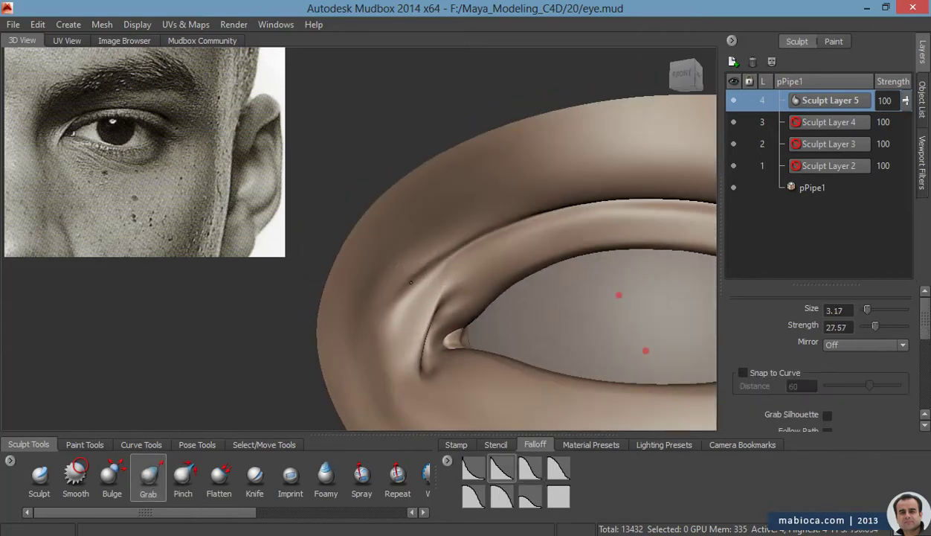
pyautogui.keyDown('alt'); pyautogui.moveTo(416, 270); pyautogui.dragTo(447, 245, button='right'); pyautogui.keyUp('alt')
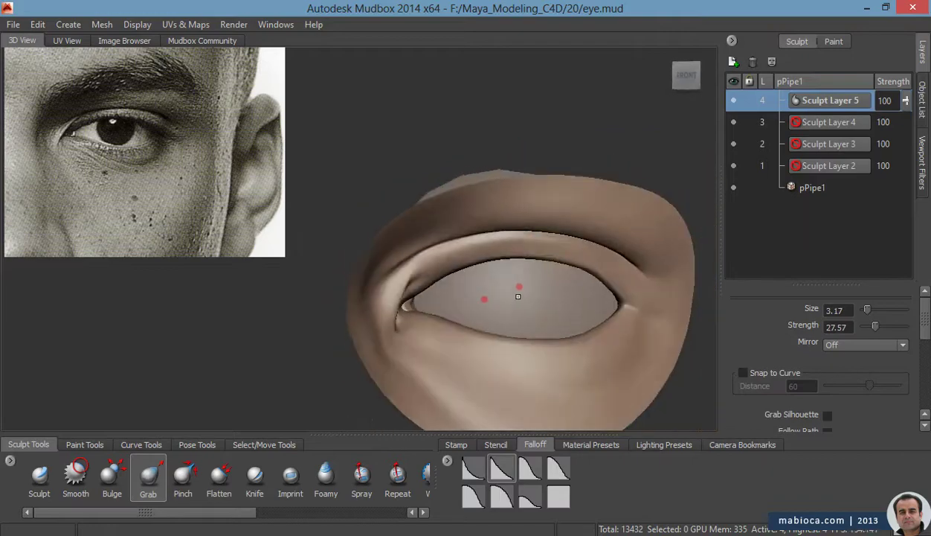
pyautogui.keyDown('alt'); pyautogui.moveTo(447, 245); pyautogui.dragTo(495, 269); pyautogui.keyUp('alt')
# Resize the brush and continue sculpting the eye corner from front and side views
pyautogui.moveTo(509, 183)
pyautogui.keyDown('alt'); pyautogui.mouseDown()
pyautogui.moveTo(462, 298)
pyautogui.moveTo(417, 268)
pyautogui.mouseUp(); pyautogui.keyUp('alt')
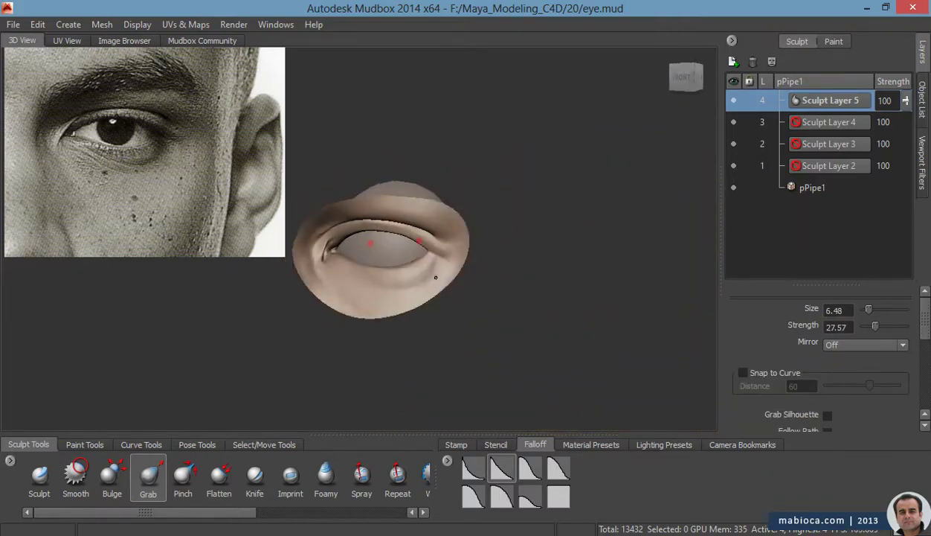
pyautogui.keyDown('alt'); pyautogui.moveTo(416, 268); pyautogui.dragTo(384, 290, button='right'); pyautogui.keyUp('alt')
pyautogui.keyDown('alt'); pyautogui.moveTo(384, 289); pyautogui.dragTo(375, 273); pyautogui.keyUp('alt')
pyautogui.moveTo(361, 309)
pyautogui.keyDown('alt'); pyautogui.mouseDown()
pyautogui.moveTo(364, 215)
pyautogui.moveTo(432, 291)
pyautogui.moveTo(409, 239)
pyautogui.mouseUp(); pyautogui.keyUp('alt')
pyautogui.keyDown('alt'); pyautogui.moveTo(513, 284); pyautogui.dragTo(395, 166, button='right'); pyautogui.keyUp('alt')
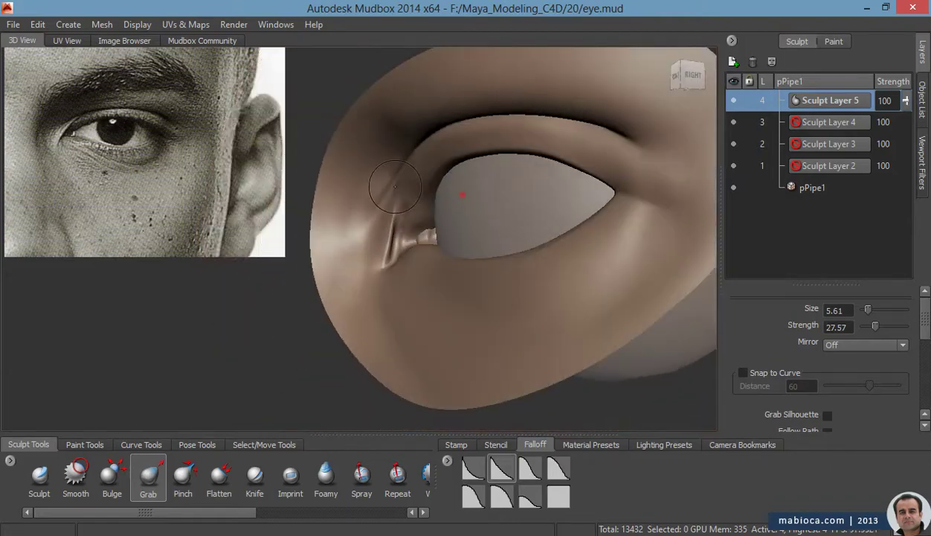
pyautogui.moveTo(395, 166)
pyautogui.keyDown('alt'); pyautogui.mouseDown()
pyautogui.moveTo(432, 269)
pyautogui.moveTo(418, 281)
pyautogui.mouseUp(); pyautogui.keyUp('alt')
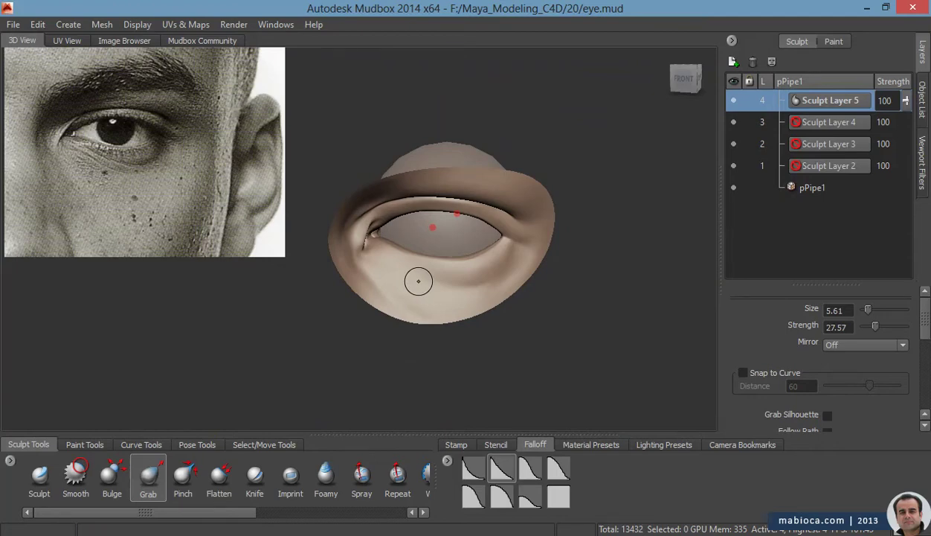
pyautogui.keyDown('alt'); pyautogui.moveTo(350, 309); pyautogui.dragTo(417, 267); pyautogui.keyUp('alt')
pyautogui.keyDown('alt'); pyautogui.moveTo(416, 268); pyautogui.dragTo(564, 193, button='right'); pyautogui.keyUp('alt')
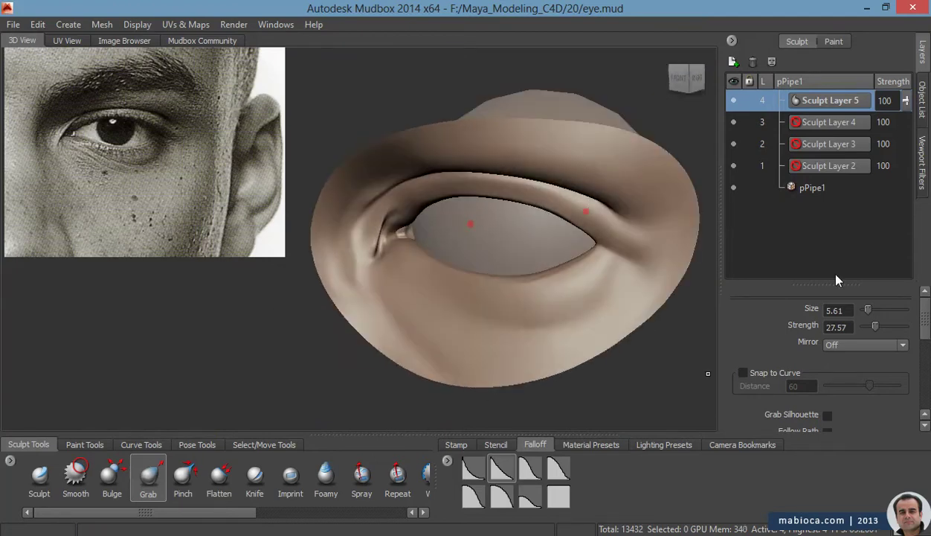
# Select the eye socket mesh, toggle its subdivision level, show the wireframe and tumble around it
pyautogui.click(264, 444)
pyautogui.click(77, 476)
pyautogui.click(483, 351)
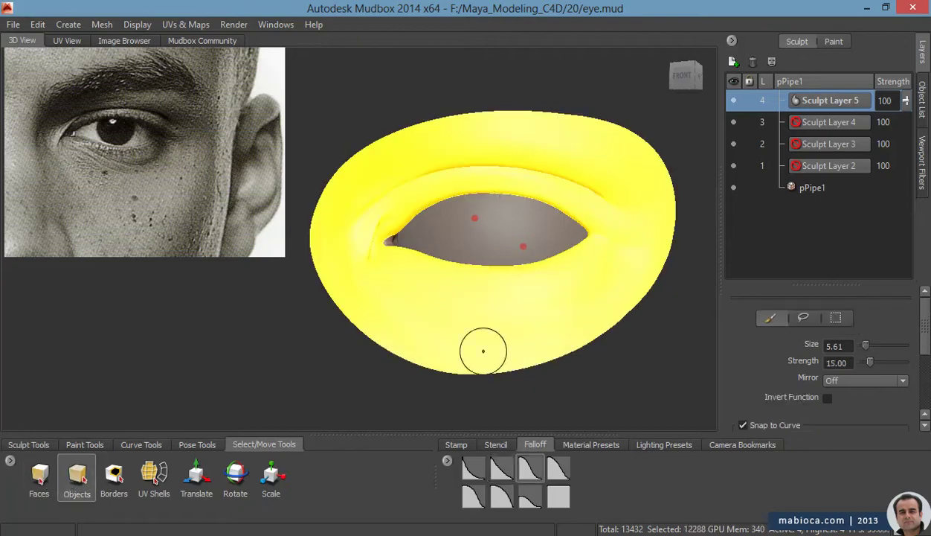
pyautogui.press('pagedown')
pyautogui.press('pageup')
pyautogui.press('w')
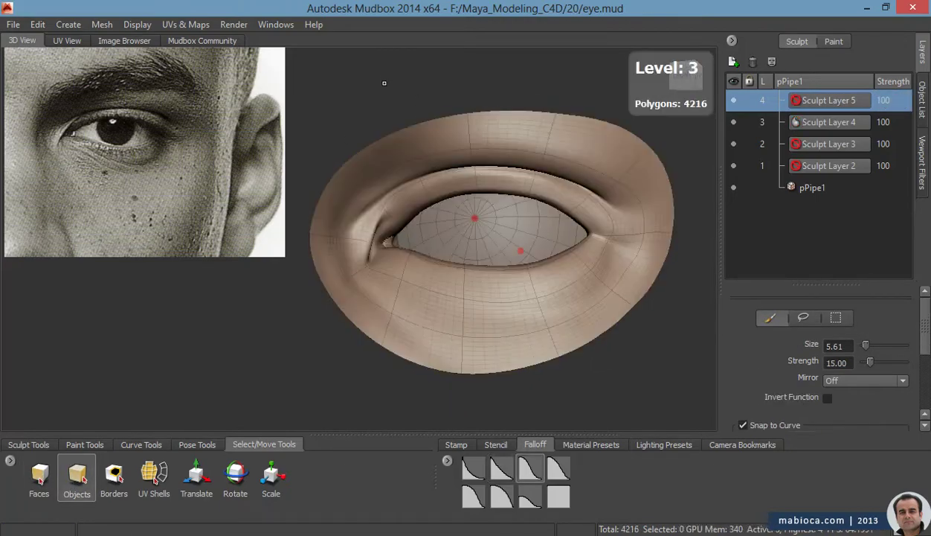
pyautogui.keyDown('alt'); pyautogui.moveTo(374, 260); pyautogui.dragTo(558, 264, button='right'); pyautogui.keyUp('alt')
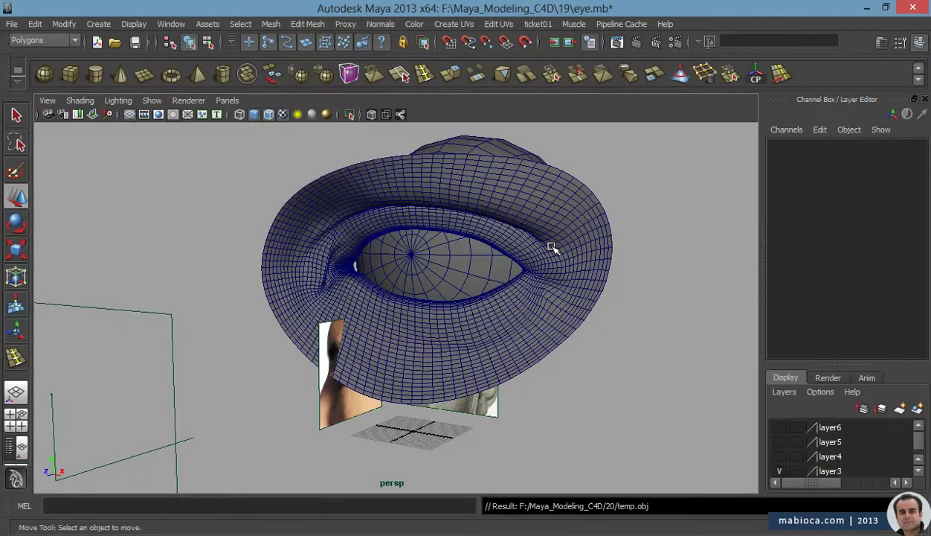
pyautogui.moveTo(551, 249)
pyautogui.keyDown('alt'); pyautogui.mouseDown()
pyautogui.moveTo(445, 392)
pyautogui.moveTo(499, 333)
pyautogui.mouseUp(); pyautogui.keyUp('alt')
# Create display layer7, select the new eyeball sphere pSphere3 and frame it in the perspective view
pyautogui.click(499, 333)
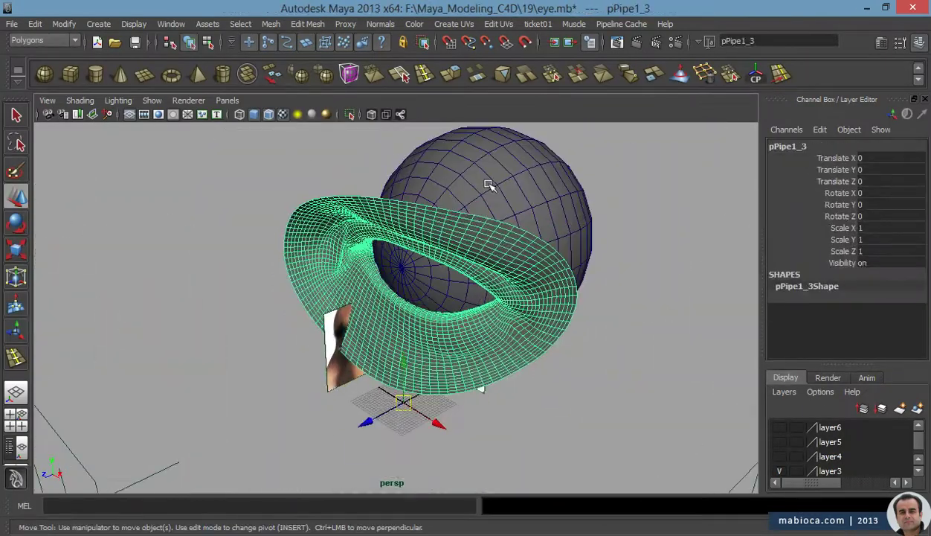
pyautogui.keyDown('alt'); pyautogui.moveTo(489, 187); pyautogui.dragTo(597, 229); pyautogui.keyUp('alt')
pyautogui.keyDown('alt'); pyautogui.moveTo(596, 229); pyautogui.dragTo(152, 466, button='right'); pyautogui.keyUp('alt')
pyautogui.click(900, 408)
pyautogui.press('a')
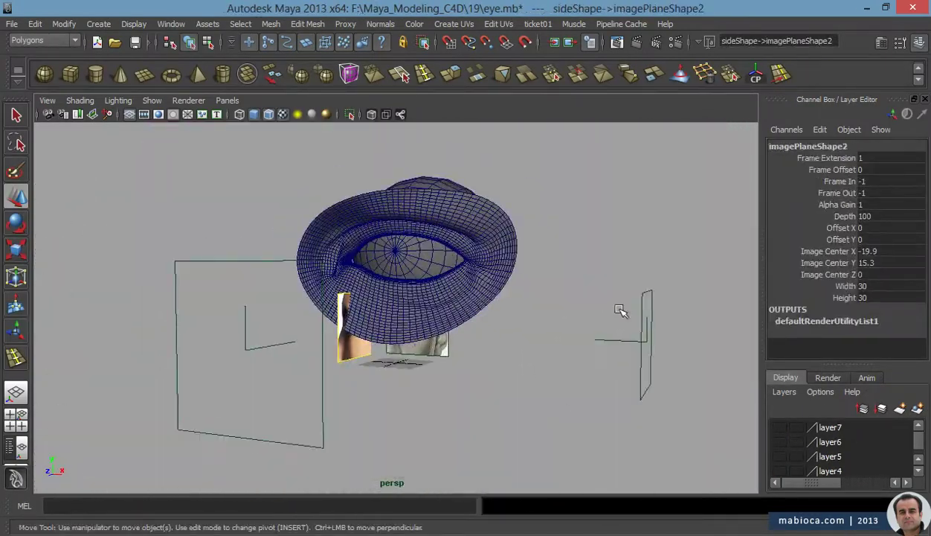
pyautogui.click(644, 302)
pyautogui.keyDown('alt'); pyautogui.moveTo(686, 291); pyautogui.dragTo(223, 435); pyautogui.keyUp('alt')
pyautogui.click(394, 245)
pyautogui.press('f')
pyautogui.press('space')
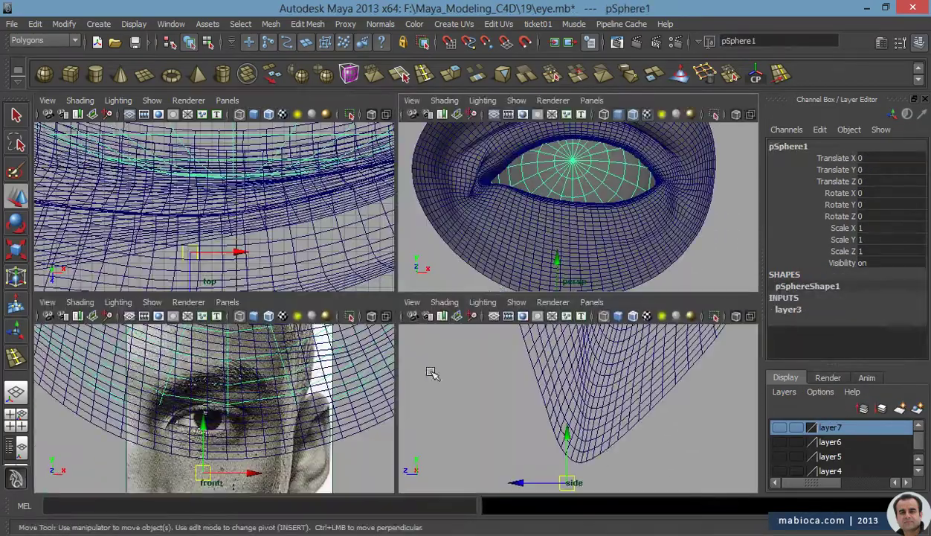
pyautogui.press('space')
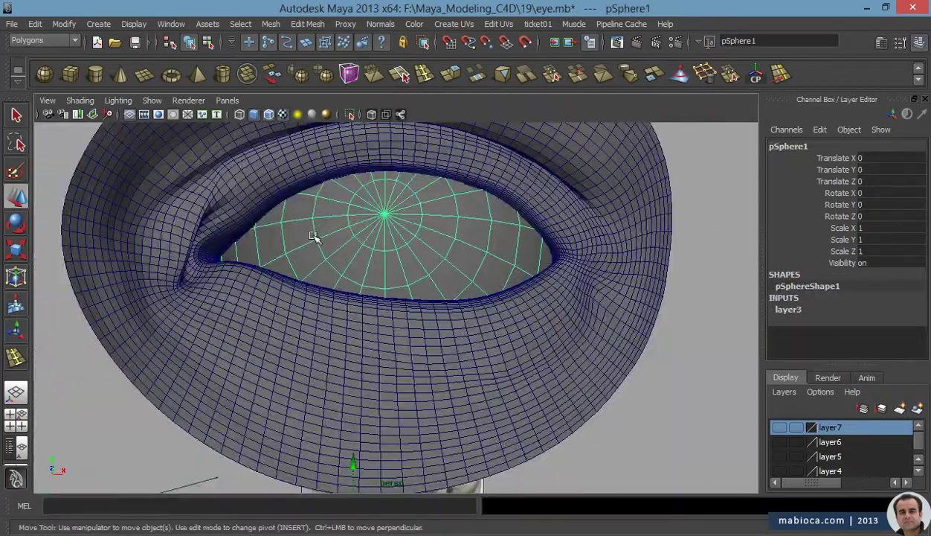
pyautogui.moveTo(313, 235)
pyautogui.keyDown('alt'); pyautogui.mouseDown()
pyautogui.moveTo(345, 254)
pyautogui.moveTo(382, 359)
pyautogui.mouseUp(); pyautogui.keyUp('alt')
pyautogui.keyDown('alt'); pyautogui.moveTo(405, 296); pyautogui.dragTo(410, 295); pyautogui.keyUp('alt')
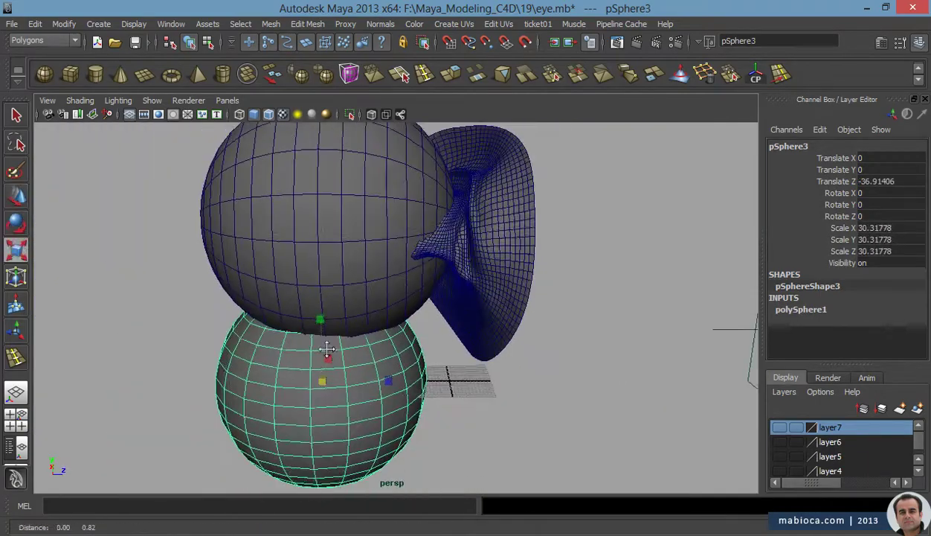
# Shift-select pSphere1 and align the two spheres with Modify > Snap Align Objects > Align Tool
pyautogui.click(320, 224)
pyautogui.click(64, 24)
pyautogui.click(98, 102)
pyautogui.moveTo(380, 254)
pyautogui.keyDown('alt'); pyautogui.mouseDown()
pyautogui.moveTo(343, 285)
pyautogui.moveTo(357, 264)
pyautogui.moveTo(365, 348)
pyautogui.mouseUp(); pyautogui.keyUp('alt')
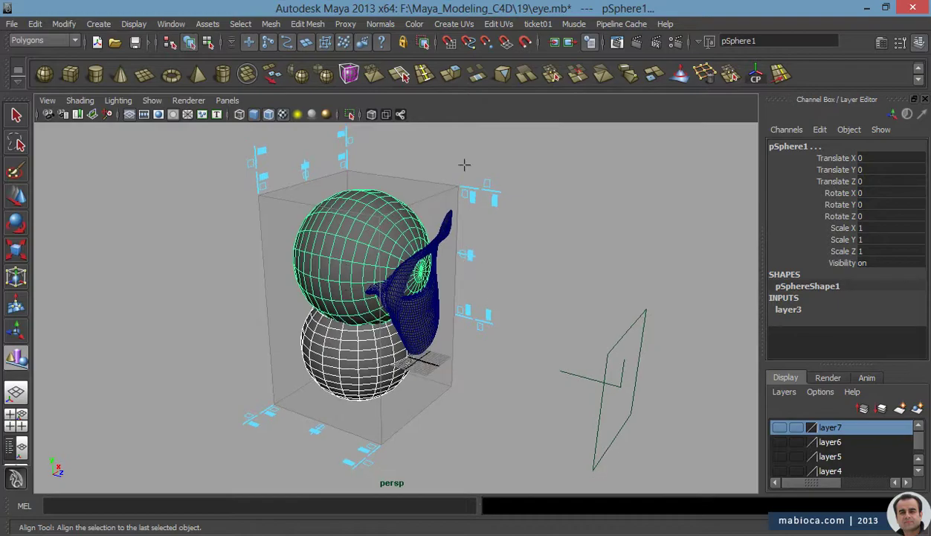
pyautogui.moveTo(465, 255)
pyautogui.keyDown('alt'); pyautogui.mouseDown()
pyautogui.moveTo(423, 305)
pyautogui.moveTo(442, 293)
pyautogui.mouseUp(); pyautogui.keyUp('alt')
pyautogui.moveTo(377, 363)
pyautogui.keyDown('alt'); pyautogui.mouseDown()
pyautogui.moveTo(322, 338)
pyautogui.moveTo(450, 401)
pyautogui.mouseUp(); pyautogui.keyUp('alt')
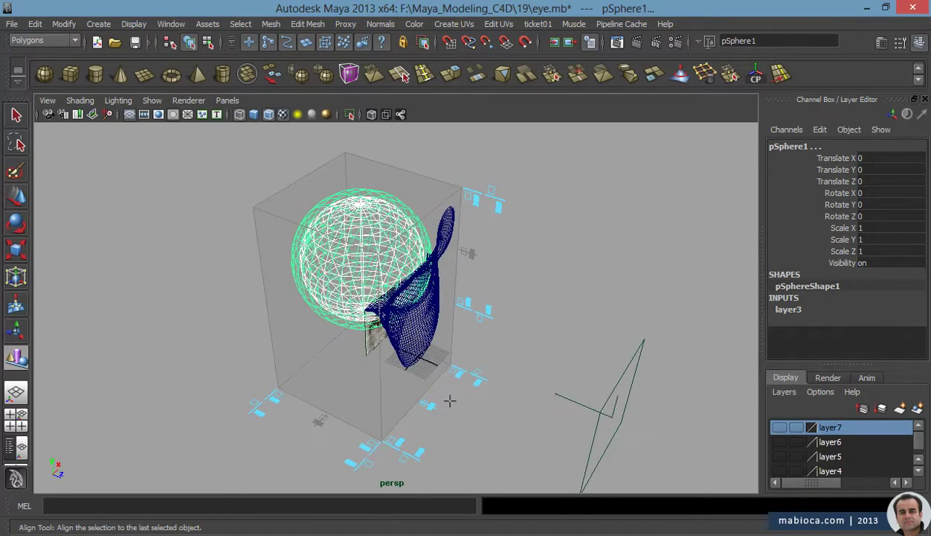
pyautogui.keyDown('alt'); pyautogui.moveTo(340, 364); pyautogui.dragTo(426, 299); pyautogui.keyUp('alt')
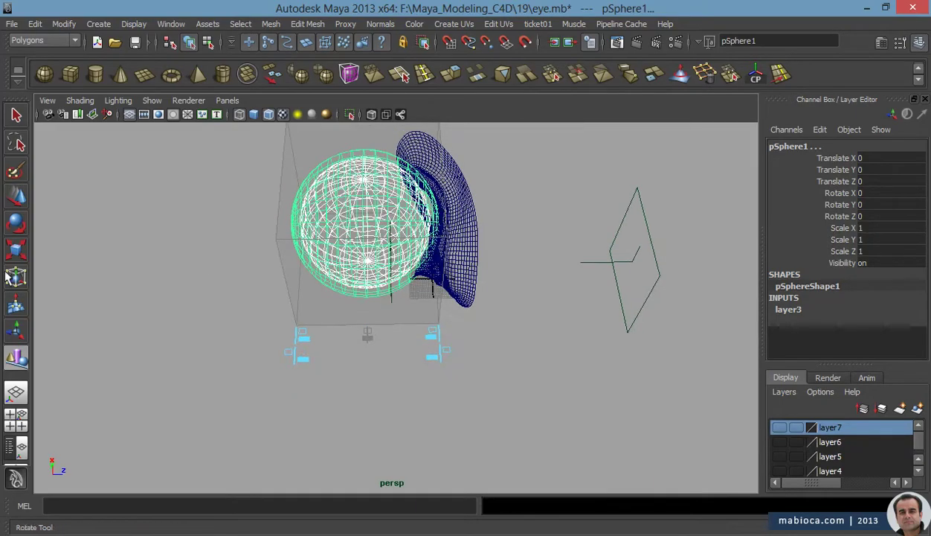
# Rotate pSphere3 90 on X and scale it up to about 34.3
pyautogui.scroll(5, 337, 290)
pyautogui.click(366, 334)
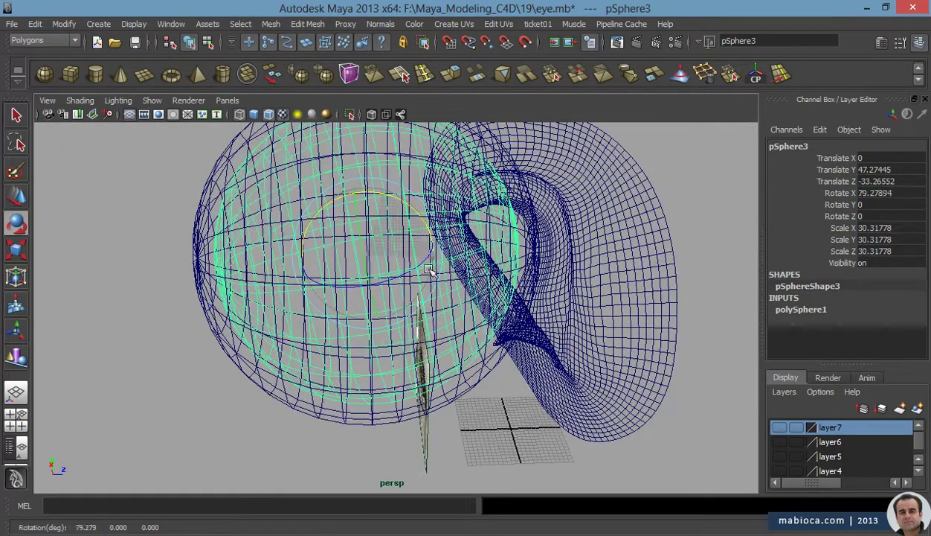
pyautogui.press('Return')
pyautogui.press('r')
pyautogui.moveTo(141, 298); pyautogui.dragTo(158, 298, button='middle')
pyautogui.moveTo(162, 300)
pyautogui.keyDown('alt'); pyautogui.mouseDown(button='right')
pyautogui.moveTo(447, 342)
pyautogui.moveTo(223, 312)
pyautogui.mouseUp(button='right'); pyautogui.keyUp('alt')
# Reselect the eyeball sphere, pick its subdivision settings, and view it in the eye opening
pyautogui.keyDown('alt'); pyautogui.moveTo(223, 313); pyautogui.dragTo(104, 284); pyautogui.keyUp('alt')
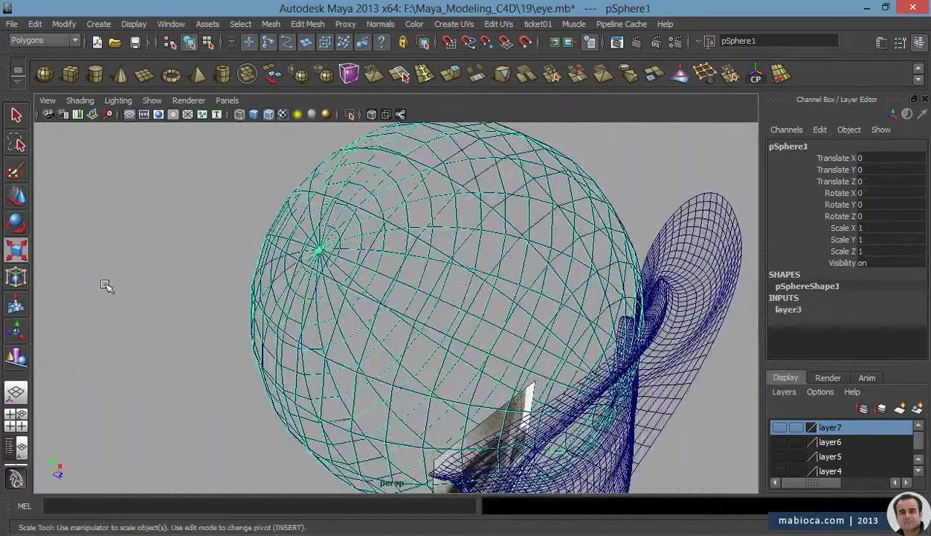
pyautogui.click(104, 284)
pyautogui.keyDown('alt'); pyautogui.moveTo(431, 274); pyautogui.dragTo(520, 283); pyautogui.keyUp('alt')
pyautogui.click(837, 316)
pyautogui.moveTo(815, 328); pyautogui.dragTo(815, 339)
pyautogui.moveTo(521, 313)
pyautogui.keyDown('alt'); pyautogui.mouseDown(button='right')
pyautogui.moveTo(415, 322)
pyautogui.moveTo(191, 266)
pyautogui.mouseUp(button='right'); pyautogui.keyUp('alt')
pyautogui.moveTo(191, 266)
pyautogui.keyDown('alt'); pyautogui.mouseDown()
pyautogui.moveTo(421, 213)
pyautogui.moveTo(457, 230)
pyautogui.mouseUp(); pyautogui.keyUp('alt')
pyautogui.moveTo(457, 230)
pyautogui.keyDown('alt'); pyautogui.mouseDown(button='right')
pyautogui.moveTo(499, 209)
pyautogui.moveTo(453, 288)
pyautogui.moveTo(606, 297)
pyautogui.mouseUp(button='right'); pyautogui.keyUp('alt')
# Add offset edge loops beside the edge ring around the sphere's pole
pyautogui.doubleClick(484, 306)
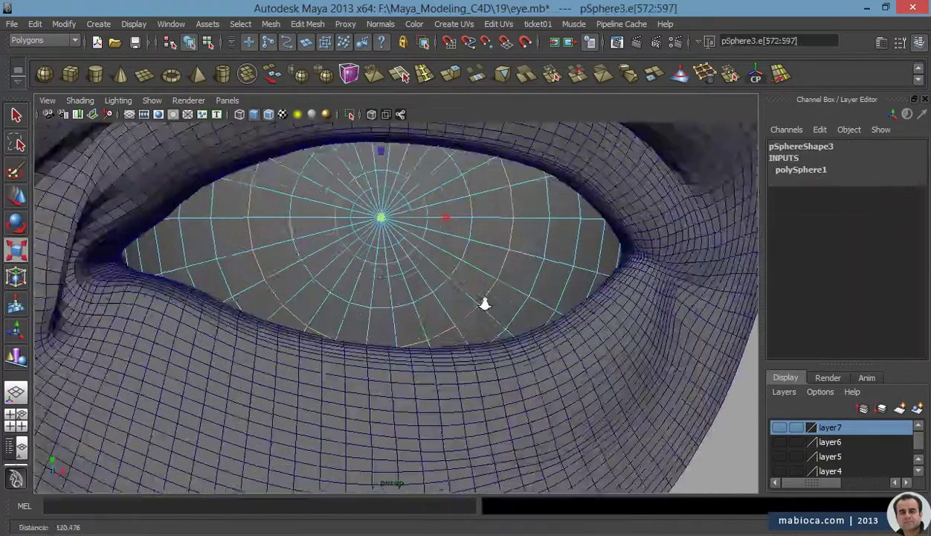
pyautogui.click(307, 24)
pyautogui.click(338, 174)
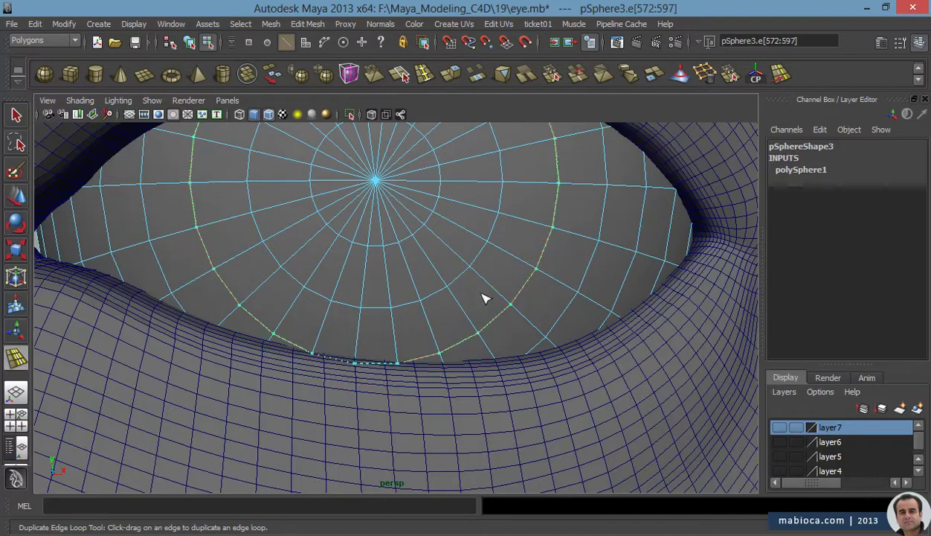
pyautogui.click(497, 291)
pyautogui.press('w')
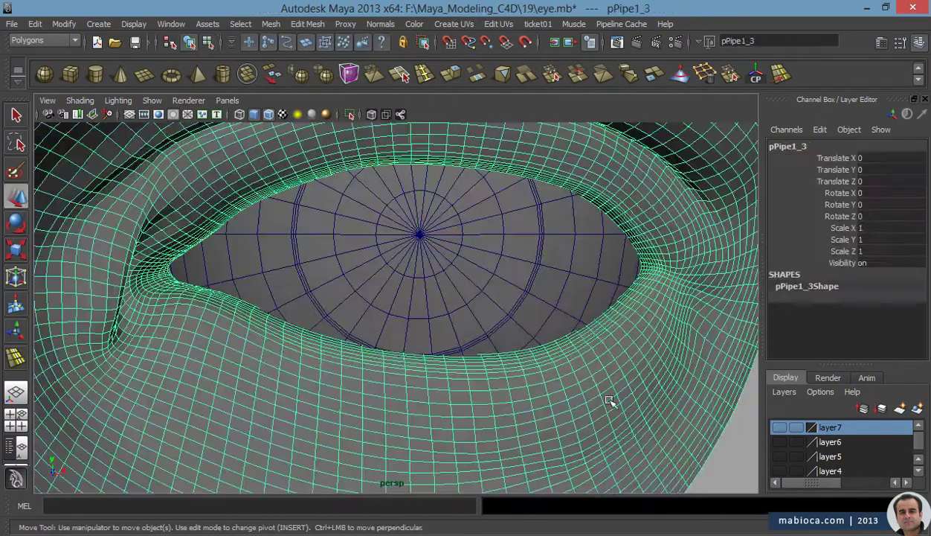
pyautogui.keyDown('alt'); pyautogui.moveTo(452, 291); pyautogui.dragTo(492, 337); pyautogui.keyUp('alt')
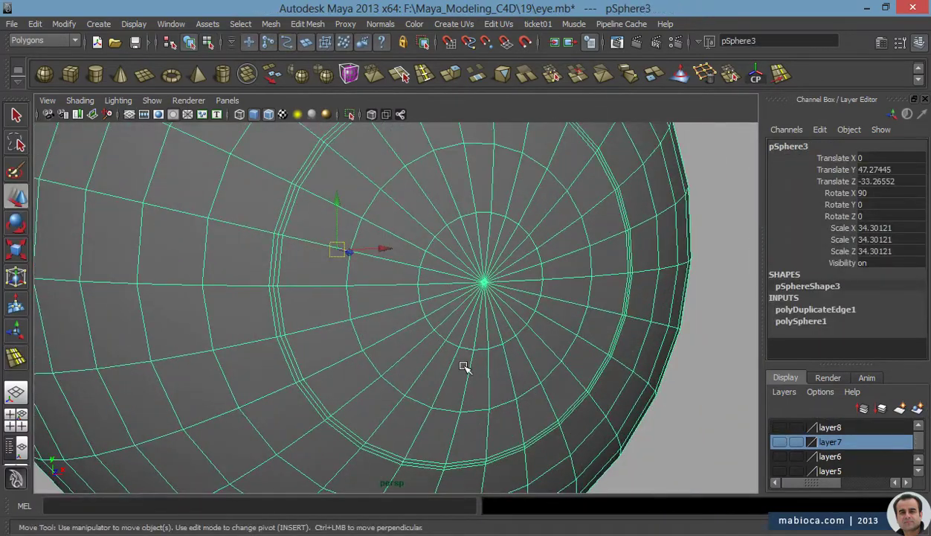
# Undo the edge loop offset and set the sphere's subdivisions axis and height to 52
pyautogui.hotkey('ctrl', 'z')
pyautogui.hotkey('ctrl', 'z')
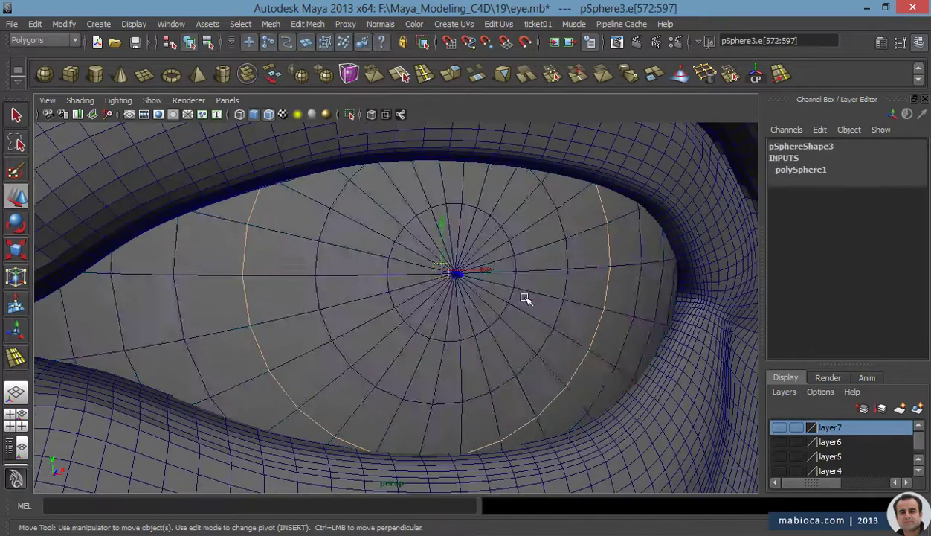
pyautogui.hotkey('ctrl', 'z')
pyautogui.scroll(-1, 927, 273)
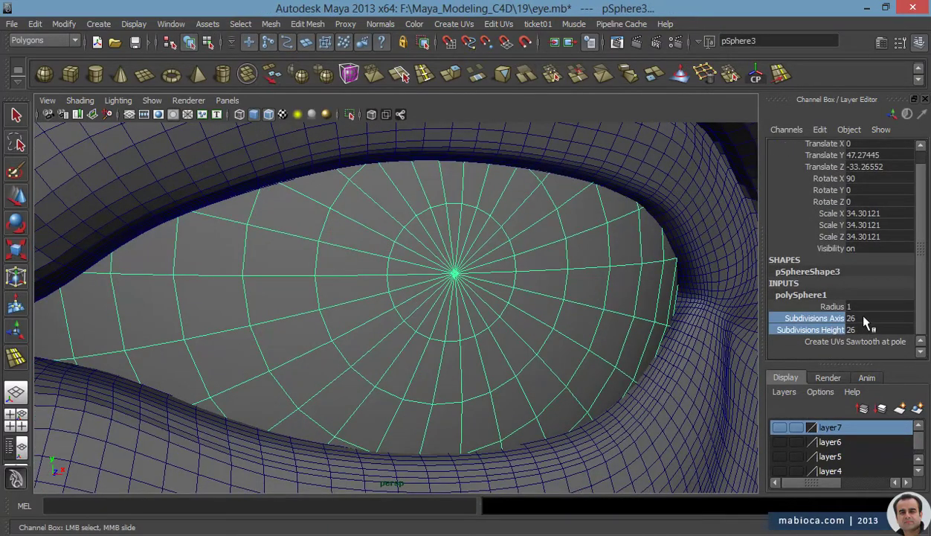
pyautogui.write('52')
pyautogui.press('Return')
pyautogui.rightClick(446, 292)
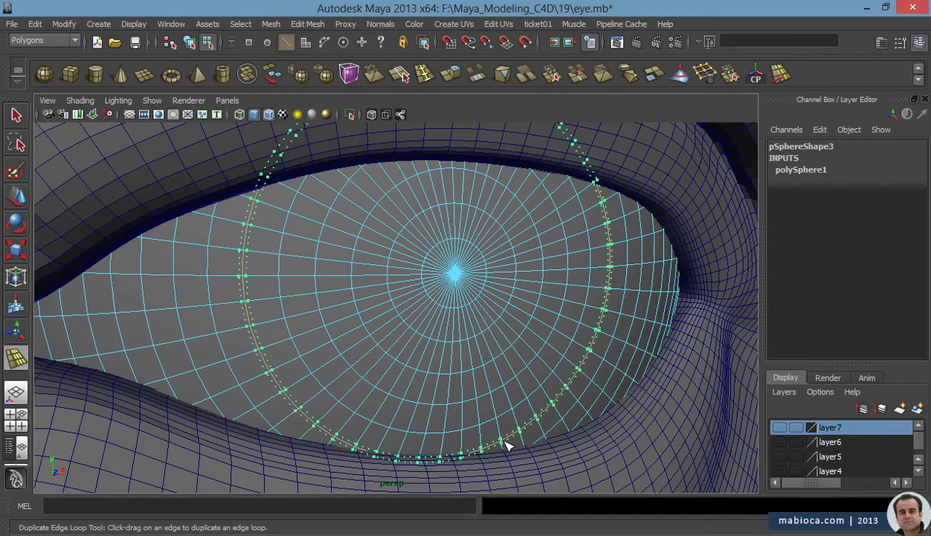
# Grow the pole vertex twice into a face patch and scale it flat for the iris
pyautogui.moveTo(438, 279); pyautogui.dragTo(384, 276, button='right')
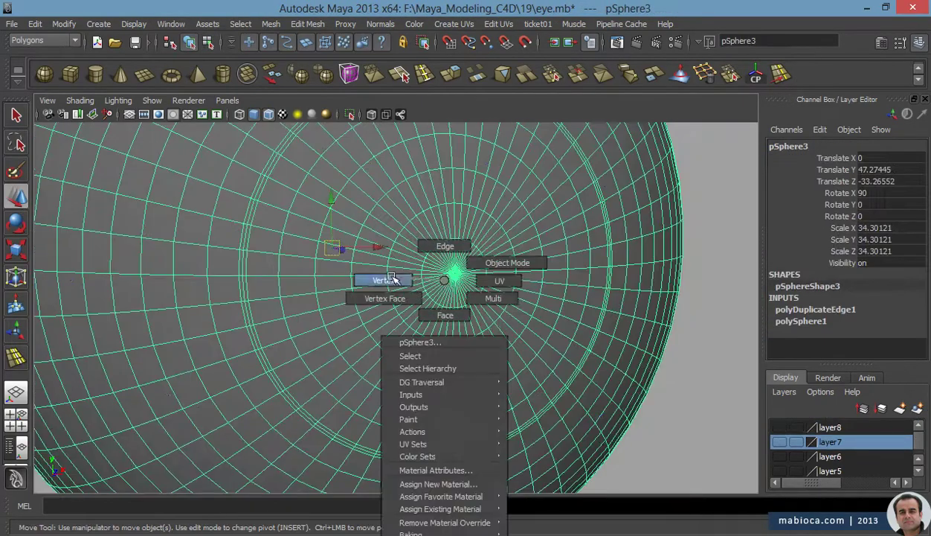
pyautogui.click(455, 274)
pyautogui.hotkey('shift', '.')
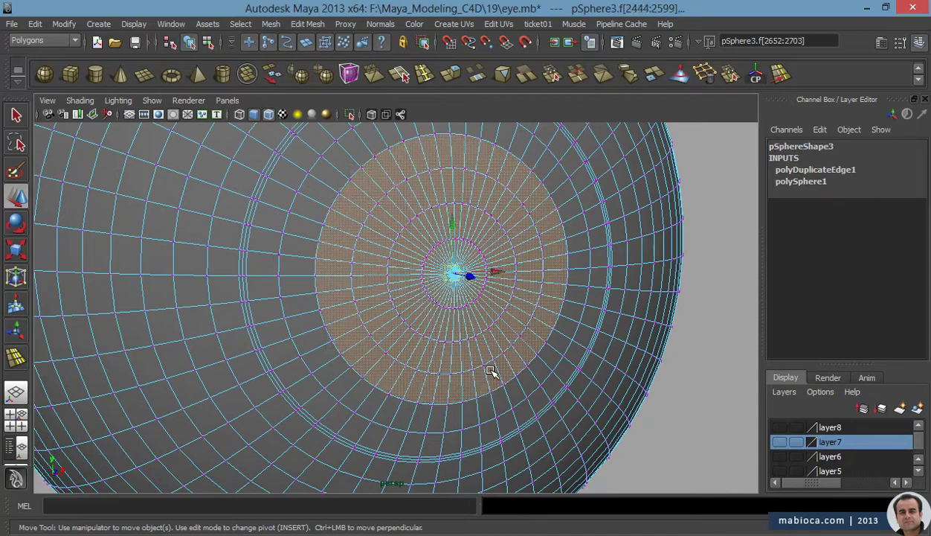
pyautogui.hotkey('shift', '.')
pyautogui.moveTo(493, 374)
pyautogui.keyDown('alt'); pyautogui.mouseDown()
pyautogui.moveTo(431, 298)
pyautogui.moveTo(432, 355)
pyautogui.mouseUp(); pyautogui.keyUp('alt')
pyautogui.press('r')
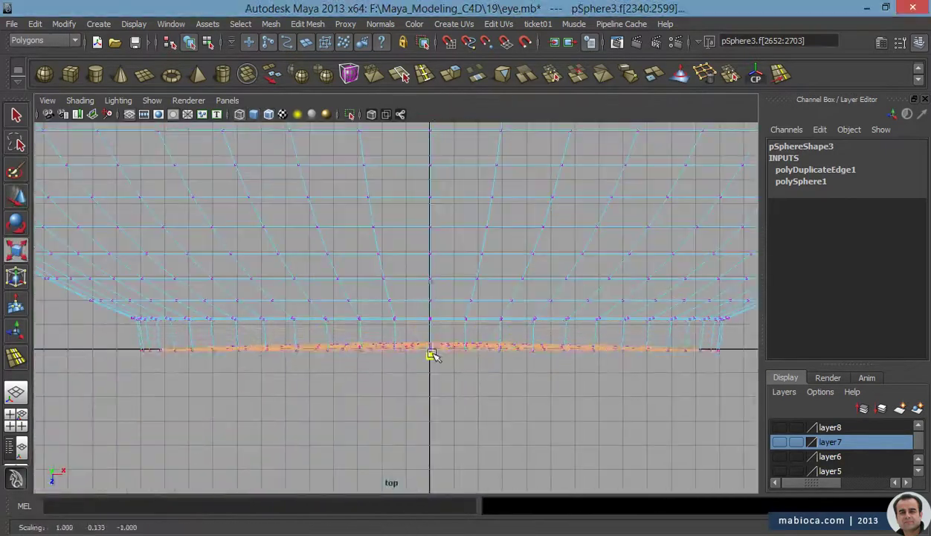
# Check the flattened iris faces in perspective, top and four views, then frame them
pyautogui.keyDown('alt'); pyautogui.moveTo(123, 297); pyautogui.dragTo(519, 312, button='right'); pyautogui.keyUp('alt')
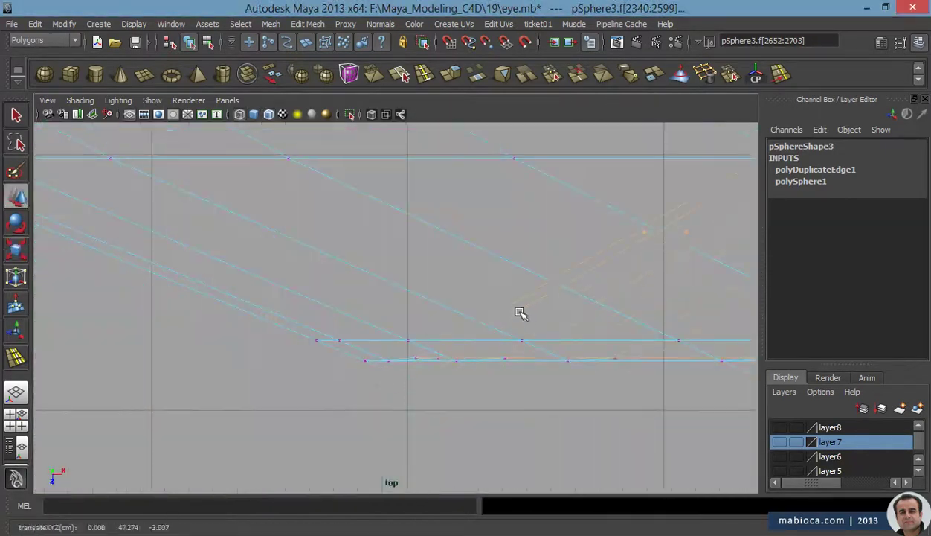
pyautogui.press('space')
pyautogui.press('space')
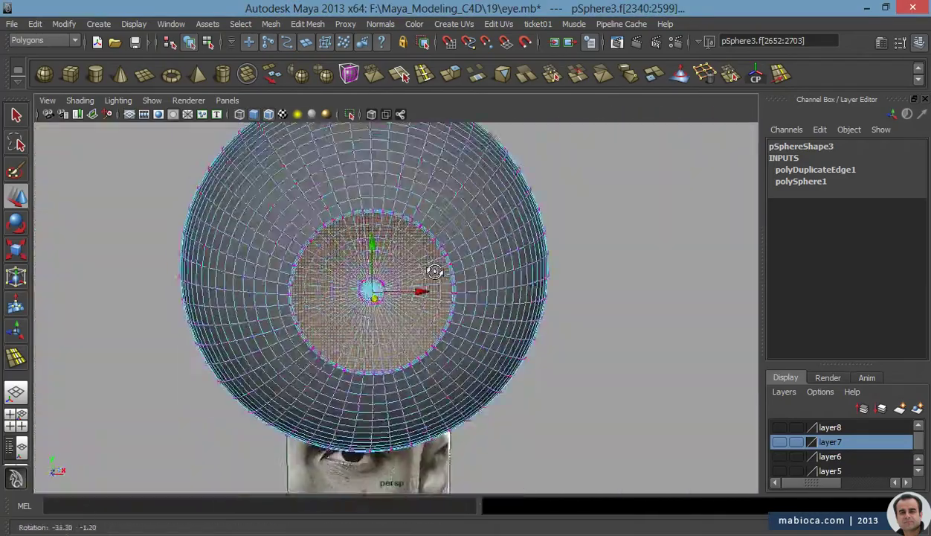
pyautogui.press('space')
pyautogui.press('space')
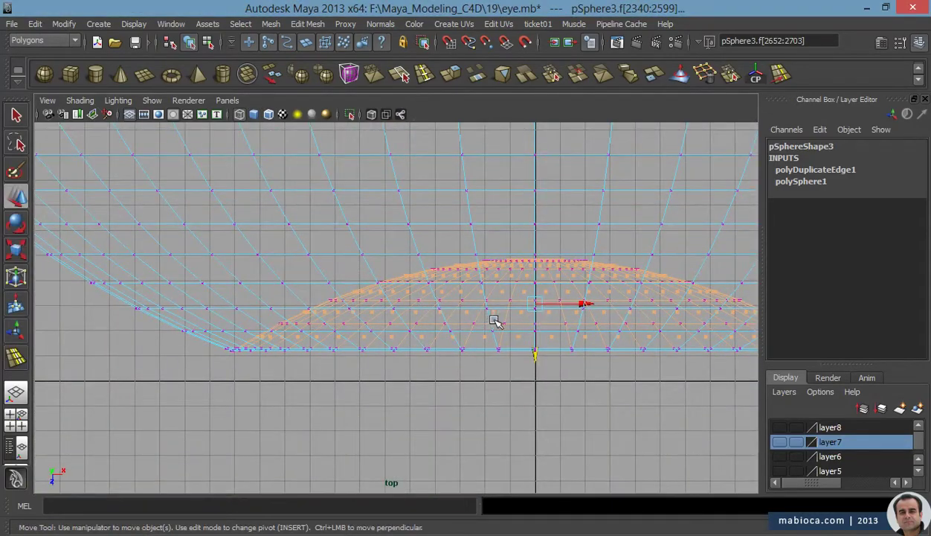
pyautogui.press('space')
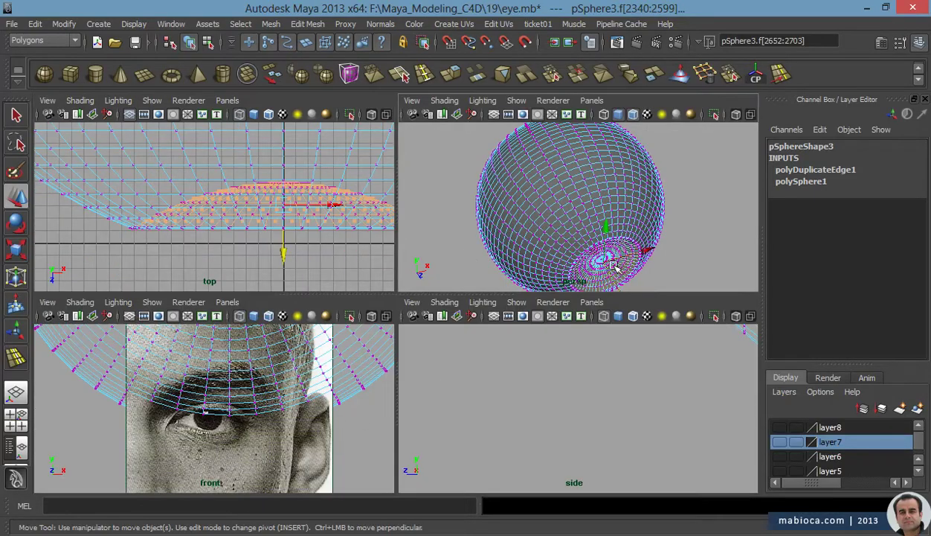
pyautogui.press('space')
pyautogui.press('f')
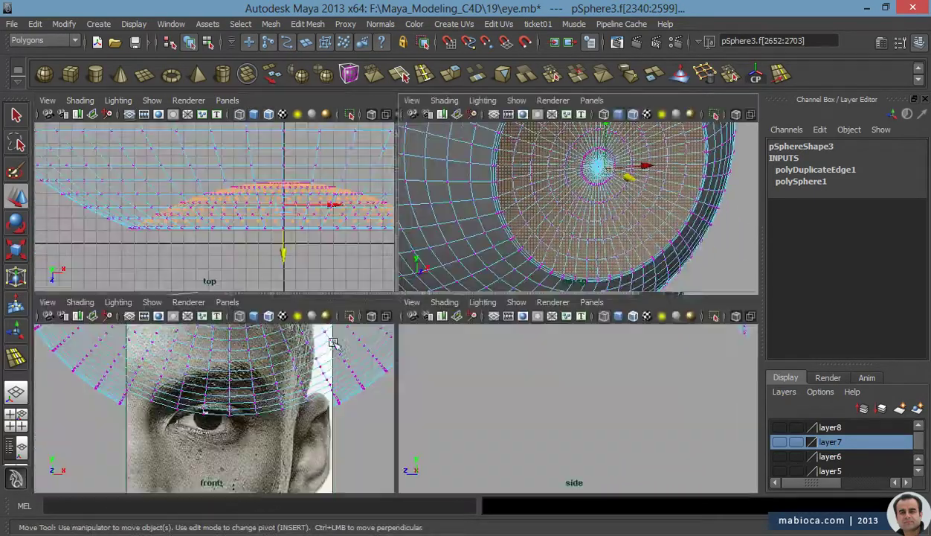
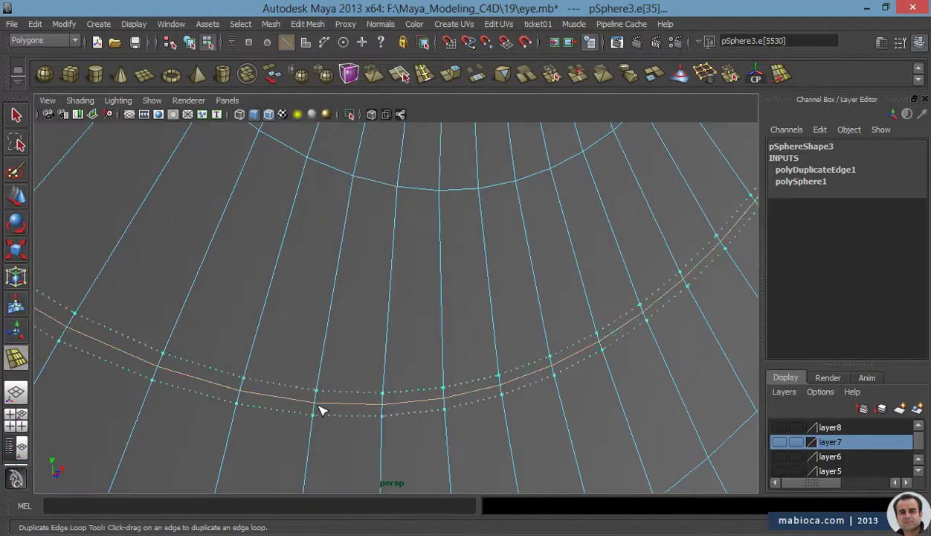
# Duplicate a second edge loop beside the iris border and set its offset to 0.05
pyautogui.moveTo(320, 409); pyautogui.dragTo(321, 410)
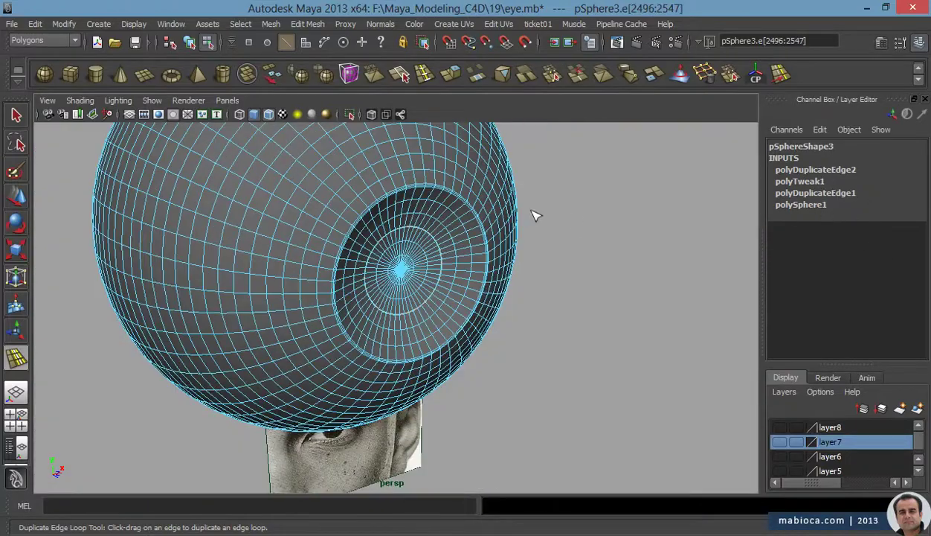
pyautogui.press('z')
pyautogui.press('z')
pyautogui.press('z')
pyautogui.hotkey('shift', 'z')
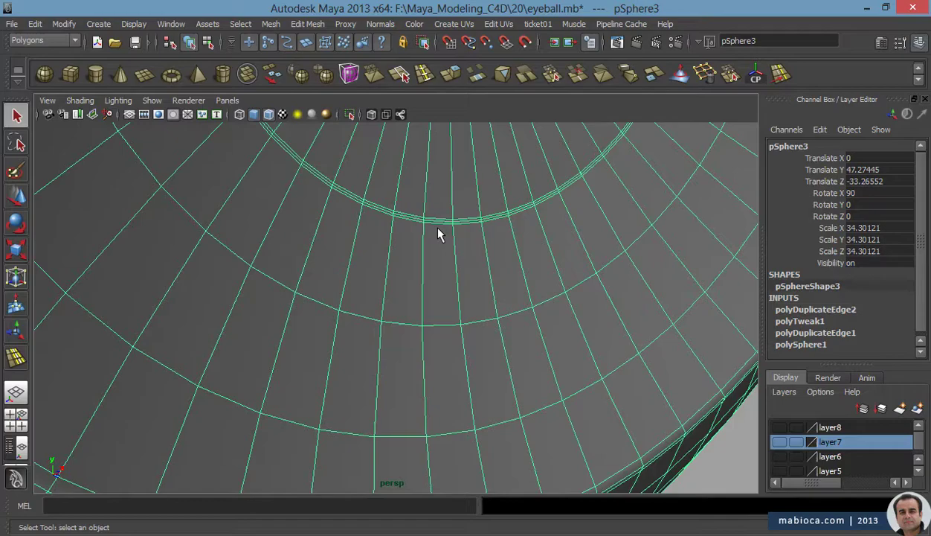
pyautogui.click(805, 273)
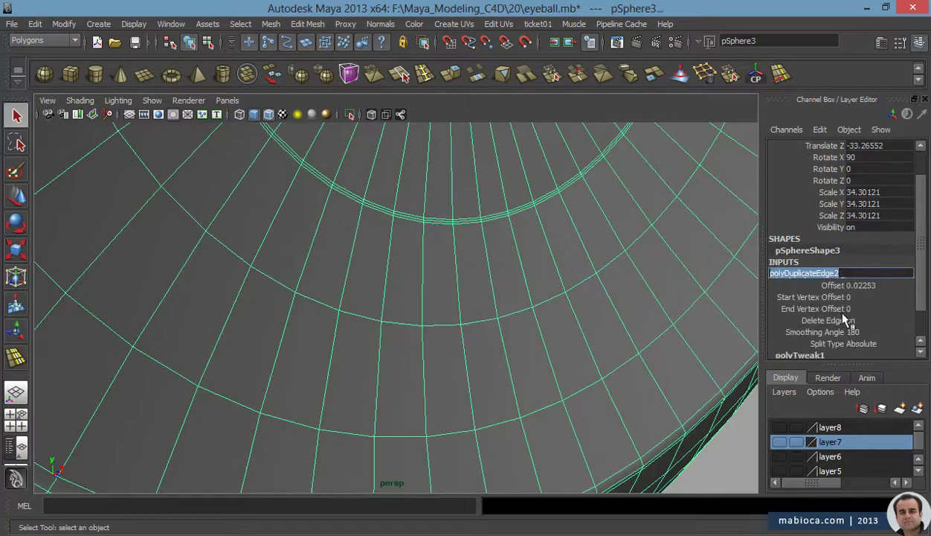
pyautogui.scroll(-5, 405, 282)
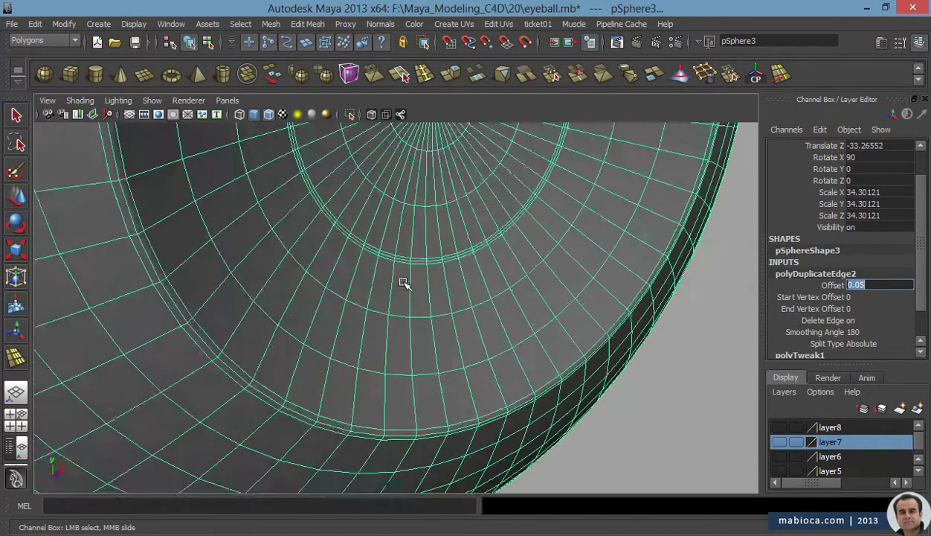
# Select the ring of iris faces and grow the selection across the iris
pyautogui.moveTo(385, 243); pyautogui.dragTo(389, 279, button='right')
pyautogui.click(395, 332)
pyautogui.moveTo(395, 332)
pyautogui.keyDown('alt'); pyautogui.mouseDown()
pyautogui.moveTo(268, 325)
pyautogui.moveTo(150, 243)
pyautogui.mouseUp(); pyautogui.keyUp('alt')
pyautogui.hotkey('shift', '.')
pyautogui.scroll(5, 160, 268)
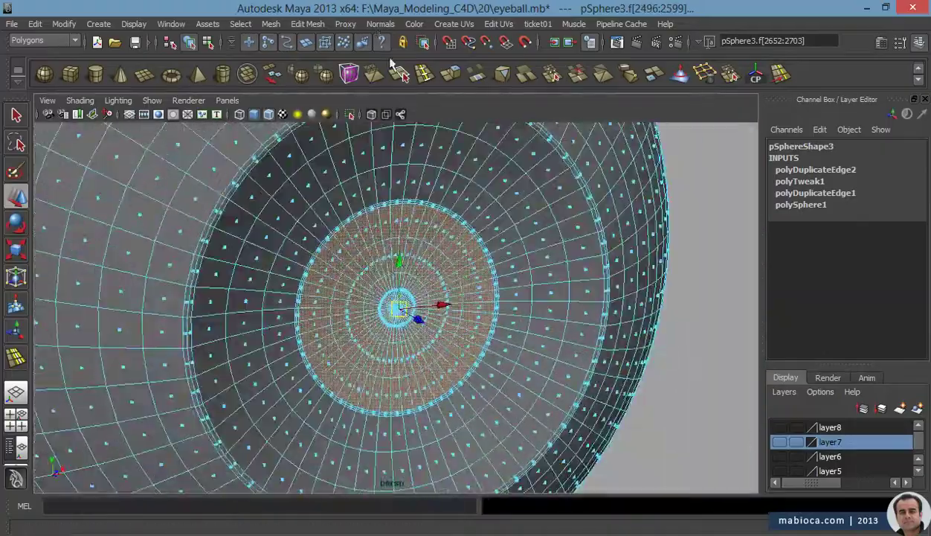
# Extrude the selected iris faces
pyautogui.hotkey('ctrl', 'e')
pyautogui.scroll(3, 529, 202)
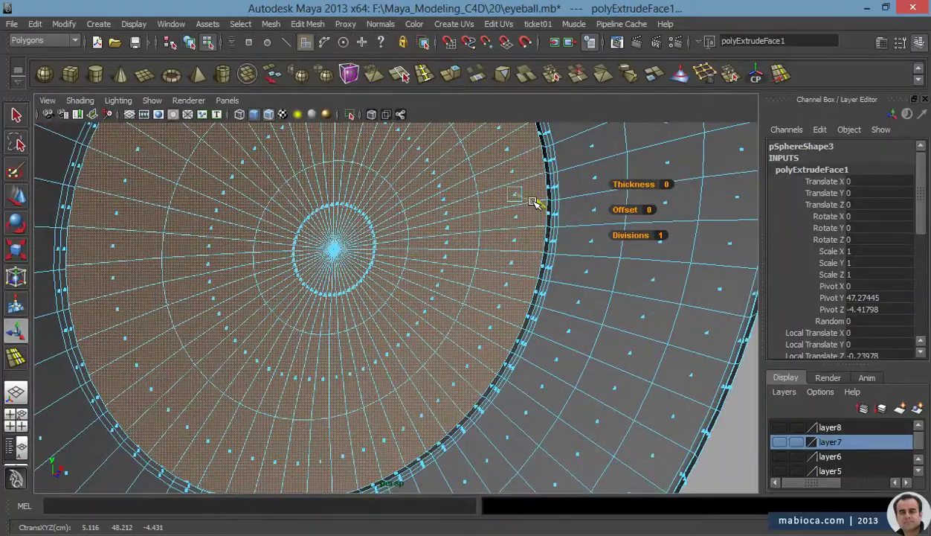
pyautogui.keyDown('alt'); pyautogui.moveTo(548, 316); pyautogui.dragTo(446, 246); pyautogui.keyUp('alt')
pyautogui.hotkey('ctrl', 'z')
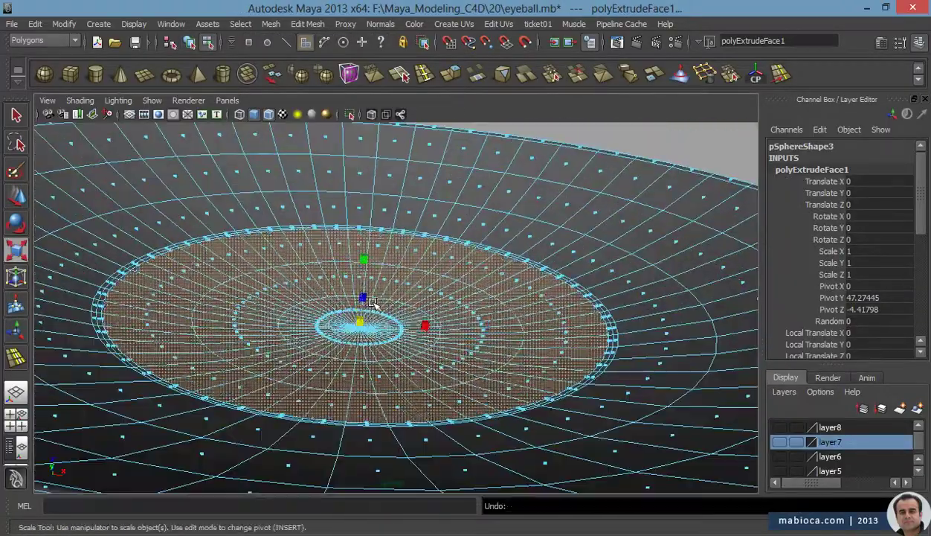
pyautogui.press('w')
pyautogui.scroll(2, 300, 238)
pyautogui.keyDown('alt'); pyautogui.moveTo(299, 238); pyautogui.dragTo(616, 233); pyautogui.keyUp('alt')
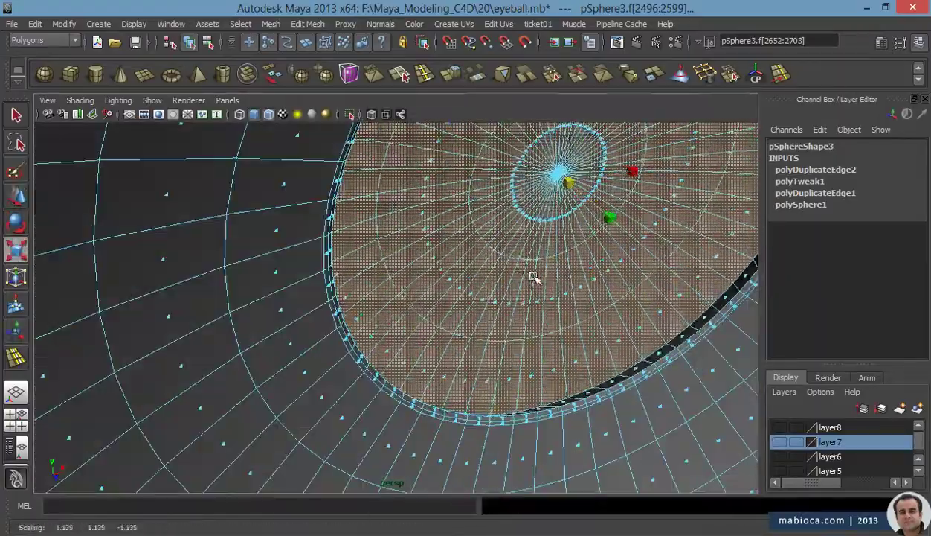
pyautogui.hotkey('ctrl', 'e')
pyautogui.moveTo(532, 277)
pyautogui.keyDown('alt'); pyautogui.mouseDown()
pyautogui.moveTo(266, 197)
pyautogui.moveTo(509, 314)
pyautogui.mouseUp(); pyautogui.keyUp('alt')
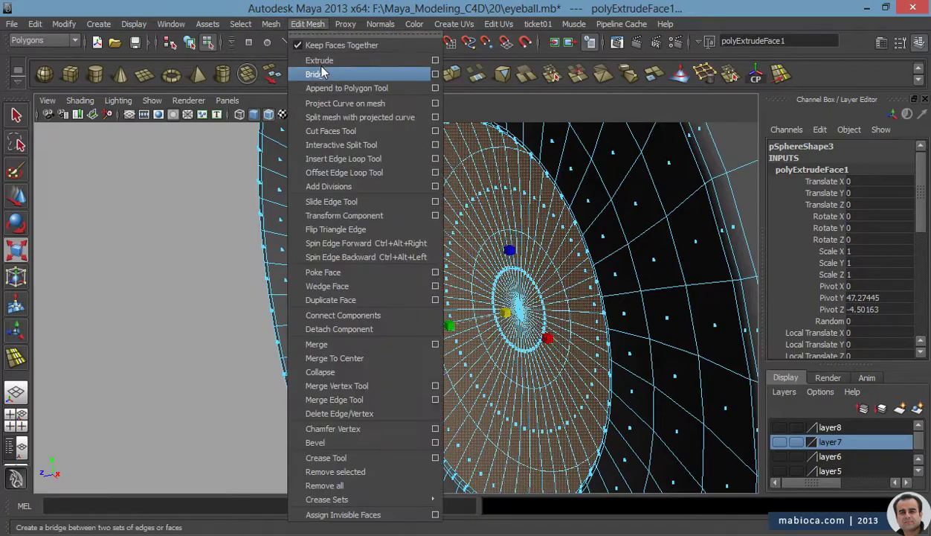
# Separate the inner pupil disc into its own object, polySurface2
pyautogui.click(292, 59)
pyautogui.keyDown('alt'); pyautogui.moveTo(416, 223); pyautogui.dragTo(483, 245); pyautogui.keyUp('alt')
pyautogui.press('r')
pyautogui.scroll(2, 504, 243)
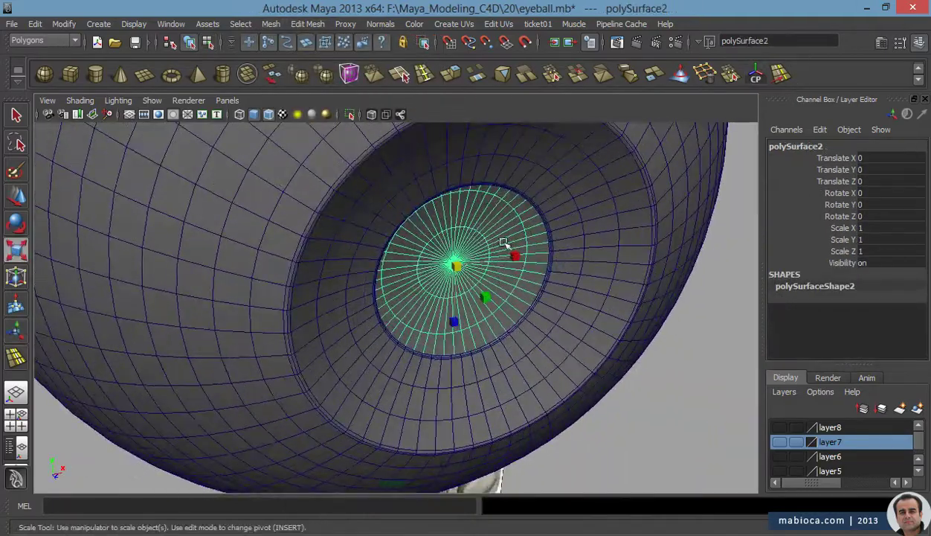
pyautogui.keyDown('alt'); pyautogui.moveTo(499, 281); pyautogui.dragTo(389, 249); pyautogui.keyUp('alt')
pyautogui.scroll(3, 275, 243)
pyautogui.moveTo(275, 243)
pyautogui.keyDown('alt'); pyautogui.mouseDown()
pyautogui.moveTo(284, 147)
pyautogui.moveTo(229, 218)
pyautogui.mouseUp(); pyautogui.keyUp('alt')
# Scale the pupil disc to 1.546 across and 4.289 in Y, then lower it to -0.082
pyautogui.press('w')
pyautogui.click(326, 318)
pyautogui.press('r')
pyautogui.moveTo(326, 318)
pyautogui.keyDown('alt'); pyautogui.mouseDown()
pyautogui.moveTo(120, 222)
pyautogui.moveTo(416, 349)
pyautogui.moveTo(405, 334)
pyautogui.mouseUp(); pyautogui.keyUp('alt')
pyautogui.moveTo(405, 335); pyautogui.dragTo(419, 322, button='middle')
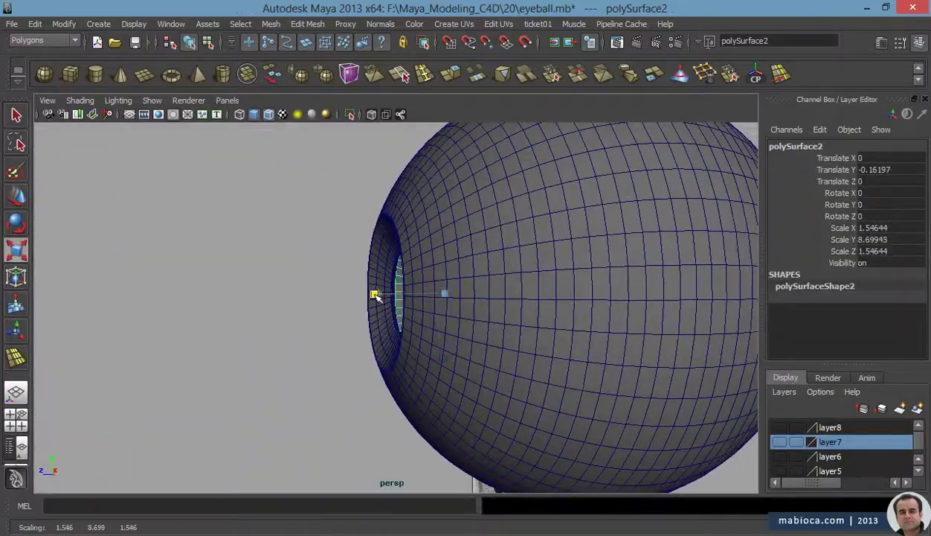
pyautogui.moveTo(374, 294)
pyautogui.keyDown('alt'); pyautogui.mouseDown()
pyautogui.moveTo(618, 347)
pyautogui.moveTo(482, 294)
pyautogui.mouseUp(); pyautogui.keyUp('alt')
pyautogui.scroll(3, 482, 294)
pyautogui.moveTo(395, 378)
pyautogui.keyDown('alt'); pyautogui.mouseDown()
pyautogui.moveTo(432, 309)
pyautogui.moveTo(406, 311)
pyautogui.mouseUp(); pyautogui.keyUp('alt')
pyautogui.press('w')
pyautogui.moveTo(405, 312); pyautogui.dragTo(405, 339, button='middle')
pyautogui.moveTo(406, 339)
pyautogui.keyDown('alt'); pyautogui.mouseDown()
pyautogui.moveTo(495, 211)
pyautogui.moveTo(451, 254)
pyautogui.mouseUp(); pyautogui.keyUp('alt')
# Assign the pupil disc a black Surface Shader
pyautogui.moveTo(451, 254); pyautogui.dragTo(480, 471, button='right')
pyautogui.moveTo(568, 518); pyautogui.dragTo(568, 520, button='right')
pyautogui.hotkey('ctrl', 'a')
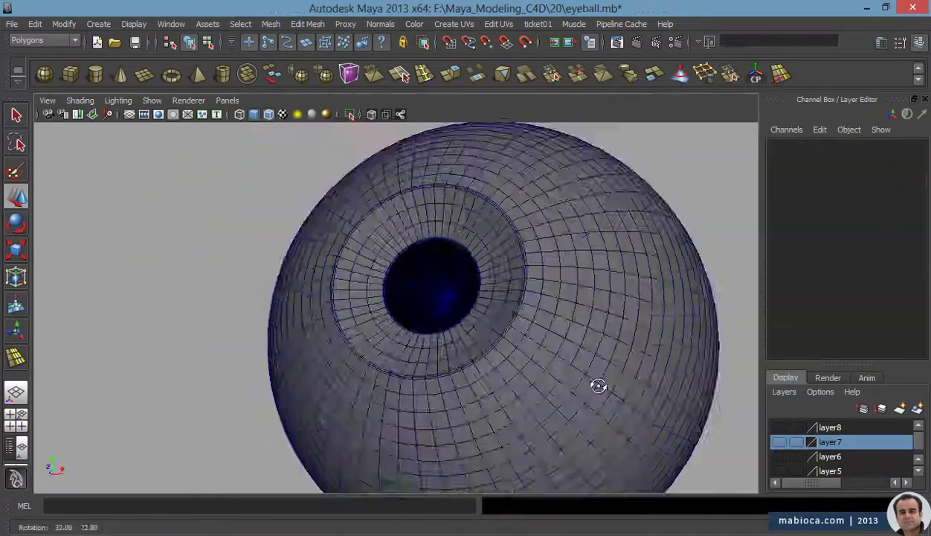
pyautogui.moveTo(597, 384)
pyautogui.keyDown('alt'); pyautogui.mouseDown()
pyautogui.moveTo(301, 199)
pyautogui.moveTo(395, 272)
pyautogui.mouseUp(); pyautogui.keyUp('alt')
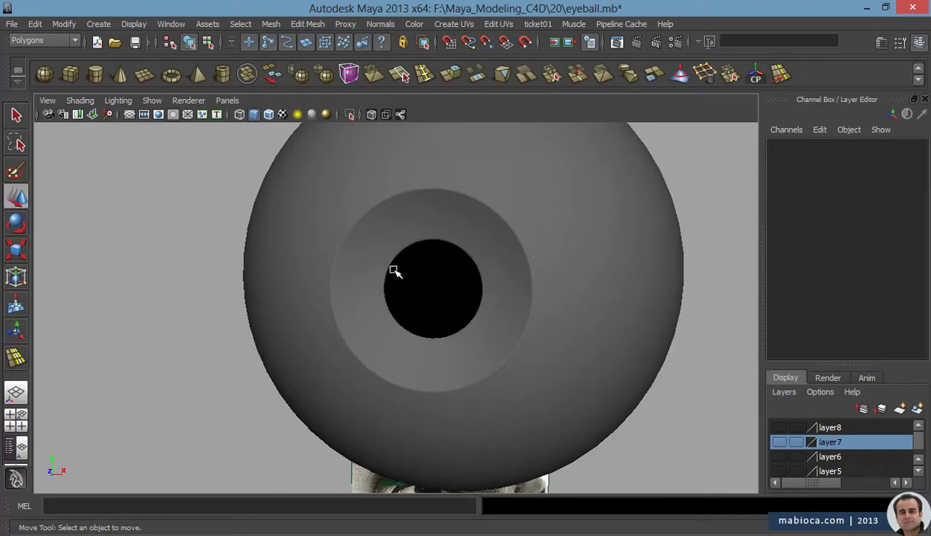
# Set the eyeball's phong1 Cosine Power to 25.453 and adjust its Specular Color
pyautogui.click(395, 272)
pyautogui.scroll(5, 468, 328)
pyautogui.scroll(-5, 125, 308)
pyautogui.click(181, 337)
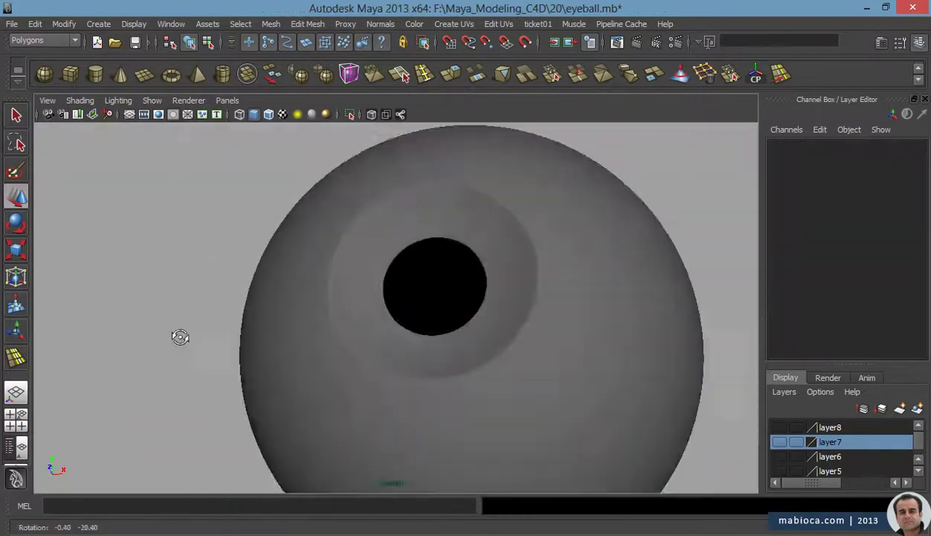
pyautogui.keyDown('alt'); pyautogui.moveTo(181, 337); pyautogui.dragTo(298, 343); pyautogui.keyUp('alt')
pyautogui.click(297, 343)
pyautogui.scroll(5, 680, 381)
pyautogui.scroll(-5, 303, 318)
pyautogui.moveTo(311, 218)
pyautogui.mouseDown(button='right')
pyautogui.moveTo(311, 422)
pyautogui.moveTo(466, 395)
pyautogui.mouseUp(button='right')
pyautogui.moveTo(666, 373); pyautogui.dragTo(662, 373)
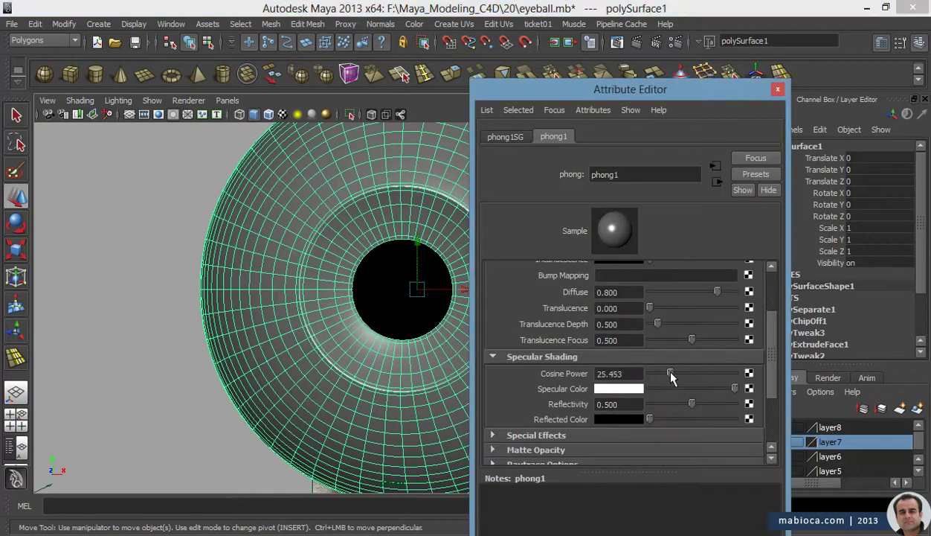
pyautogui.scroll(3, 655, 402)
pyautogui.click(628, 432)
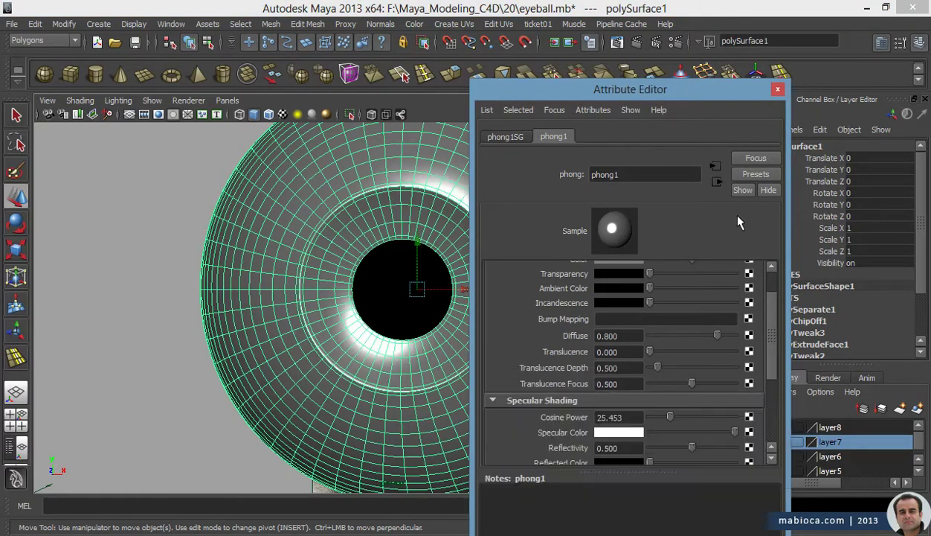
pyautogui.hotkey('ctrl', 'a')
# Use the Slide Edge Tool on an edge at the pupil rim
pyautogui.click(691, 249)
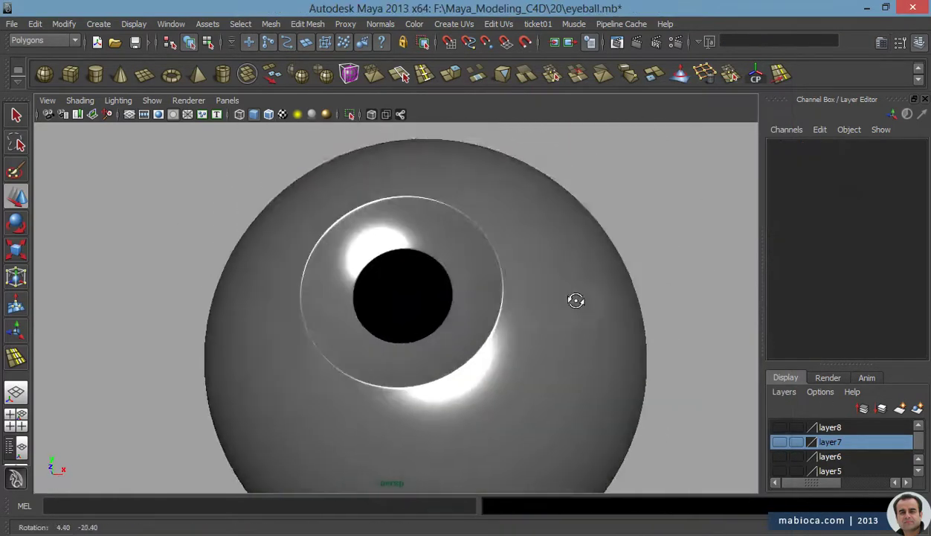
pyautogui.keyDown('alt'); pyautogui.moveTo(576, 300); pyautogui.dragTo(597, 350); pyautogui.keyUp('alt')
pyautogui.scroll(-3, 333, 326)
pyautogui.click(333, 326)
pyautogui.scroll(5, 520, 317)
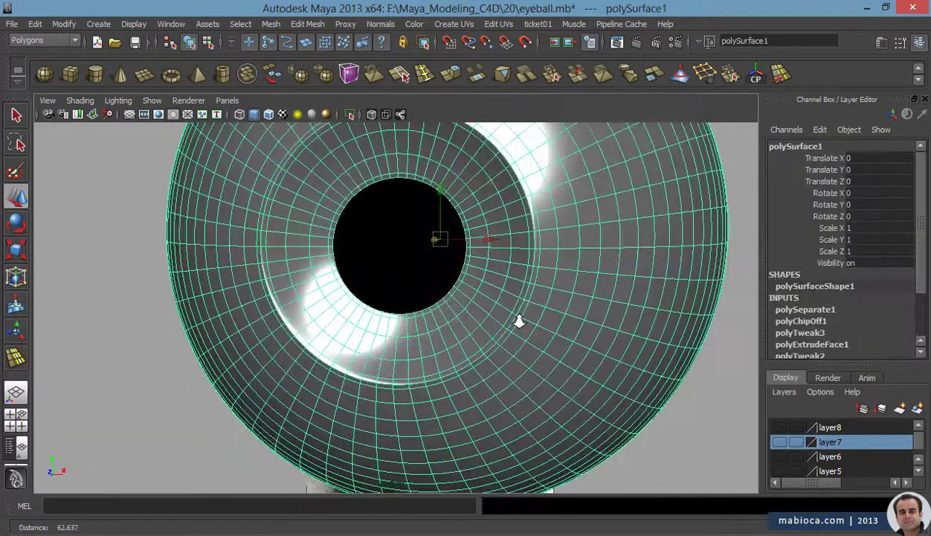
pyautogui.scroll(3, 535, 253)
pyautogui.click(308, 23)
pyautogui.click(349, 257)
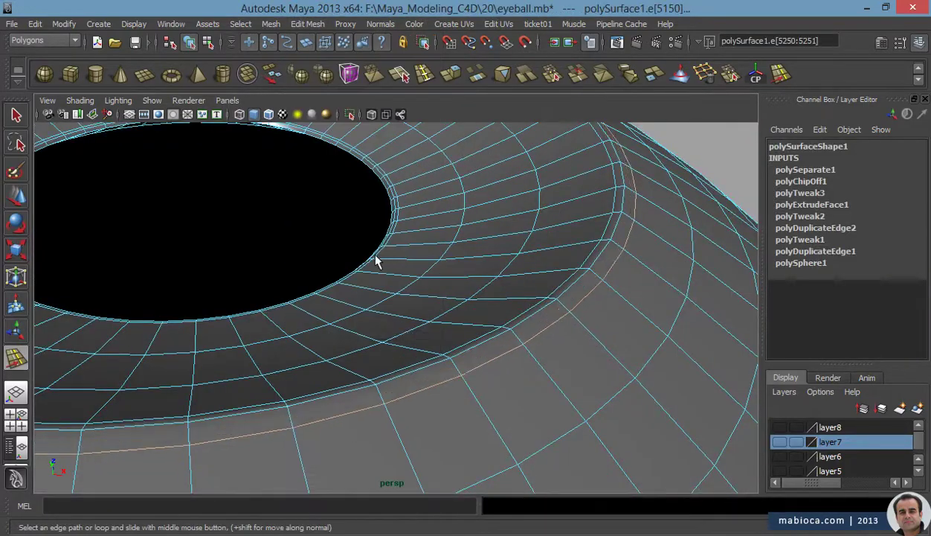
pyautogui.keyDown('alt'); pyautogui.moveTo(420, 267); pyautogui.dragTo(311, 245); pyautogui.keyUp('alt')
pyautogui.click(346, 286)
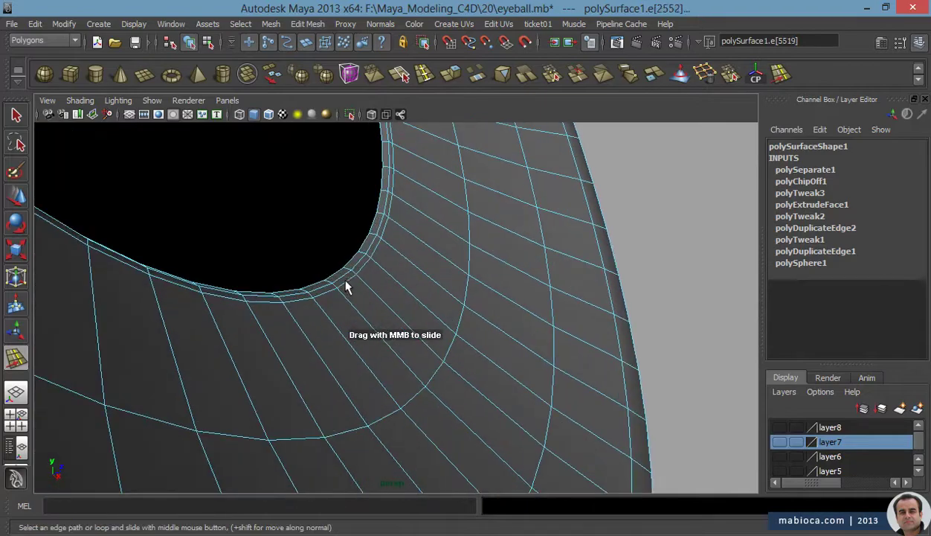
pyautogui.keyDown('alt'); pyautogui.moveTo(368, 299); pyautogui.dragTo(277, 276); pyautogui.keyUp('alt')
# Clear the edge selection and select the second eyeball object
pyautogui.press('F8')
pyautogui.scroll(-5, 526, 275)
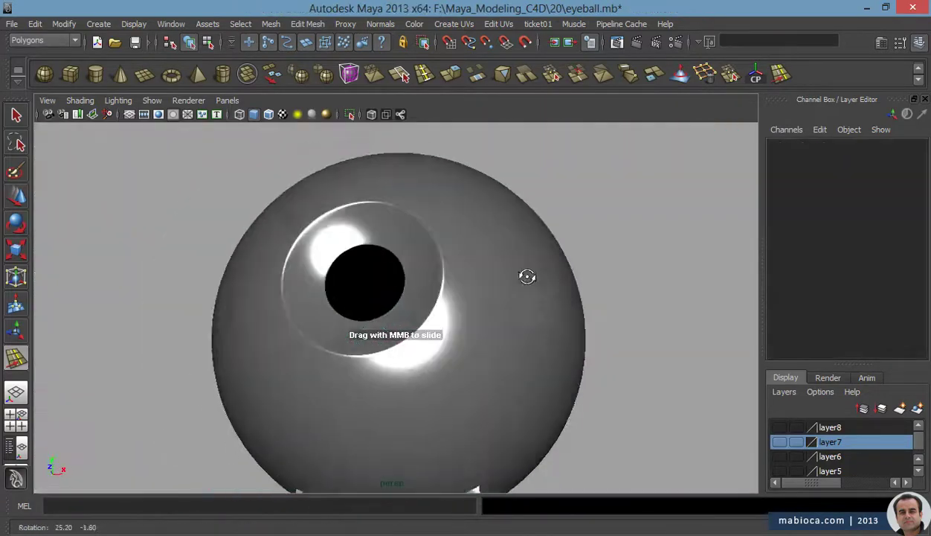
pyautogui.keyDown('alt'); pyautogui.moveTo(526, 275); pyautogui.dragTo(509, 306); pyautogui.keyUp('alt')
pyautogui.click(509, 306)
pyautogui.scroll(5, 471, 326)
pyautogui.scroll(-5, 638, 377)
pyautogui.keyDown('alt'); pyautogui.moveTo(638, 376); pyautogui.dragTo(439, 374); pyautogui.keyUp('alt')
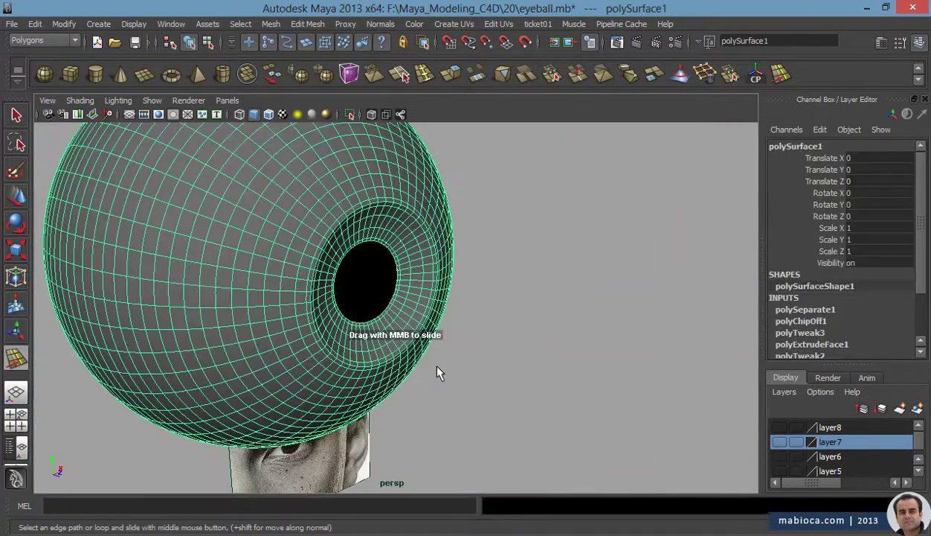
pyautogui.scroll(-5, 442, 382)
pyautogui.click(257, 300)
pyautogui.write('9')
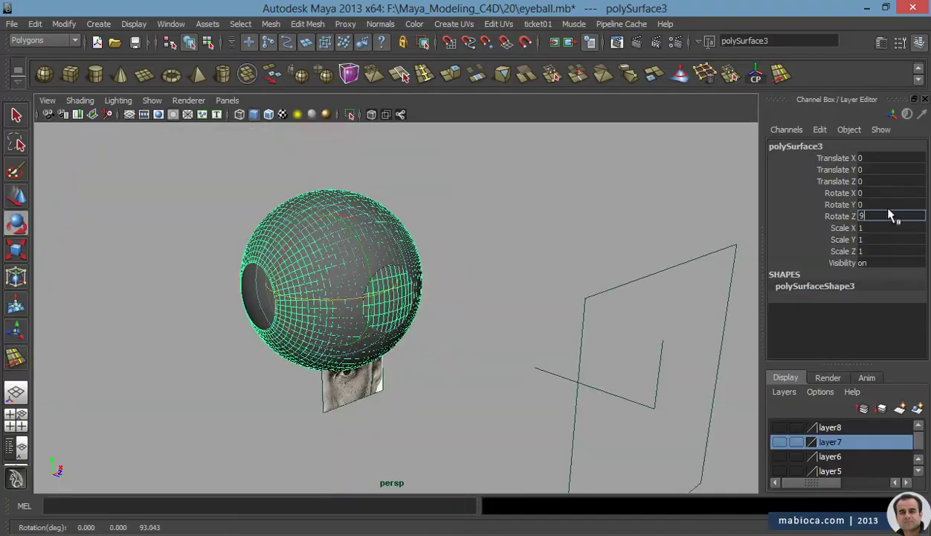
# Set the shell's Rotate Z to 180 and scale it up to about 1.009
pyautogui.write('180')
pyautogui.press('Return')
pyautogui.scroll(5, 615, 326)
pyautogui.keyDown('alt'); pyautogui.moveTo(615, 327); pyautogui.dragTo(389, 298); pyautogui.keyUp('alt')
pyautogui.press('r')
pyautogui.scroll(5, 366, 330)
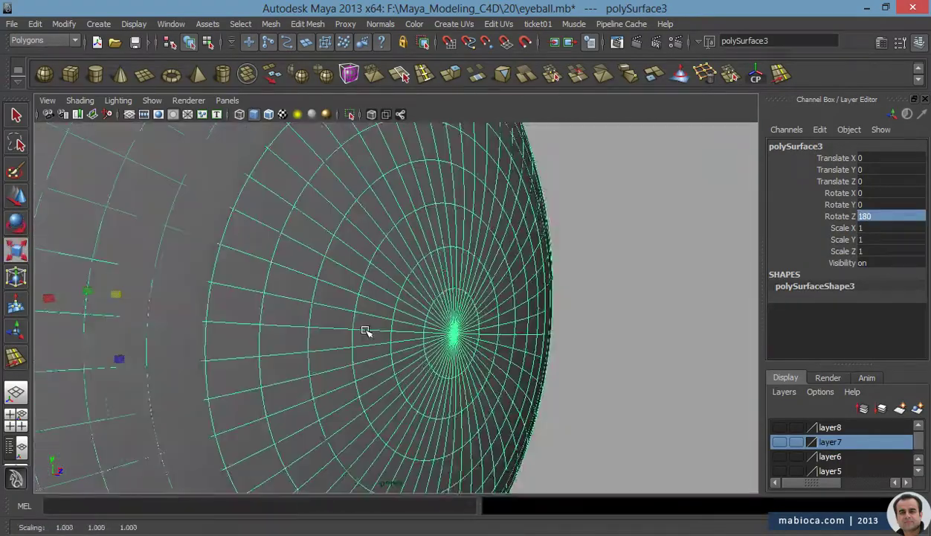
pyautogui.moveTo(365, 330); pyautogui.dragTo(358, 328, button='middle')
pyautogui.moveTo(358, 328)
pyautogui.keyDown('alt'); pyautogui.mouseDown()
pyautogui.moveTo(368, 349)
pyautogui.moveTo(139, 266)
pyautogui.mouseUp(); pyautogui.keyUp('alt')
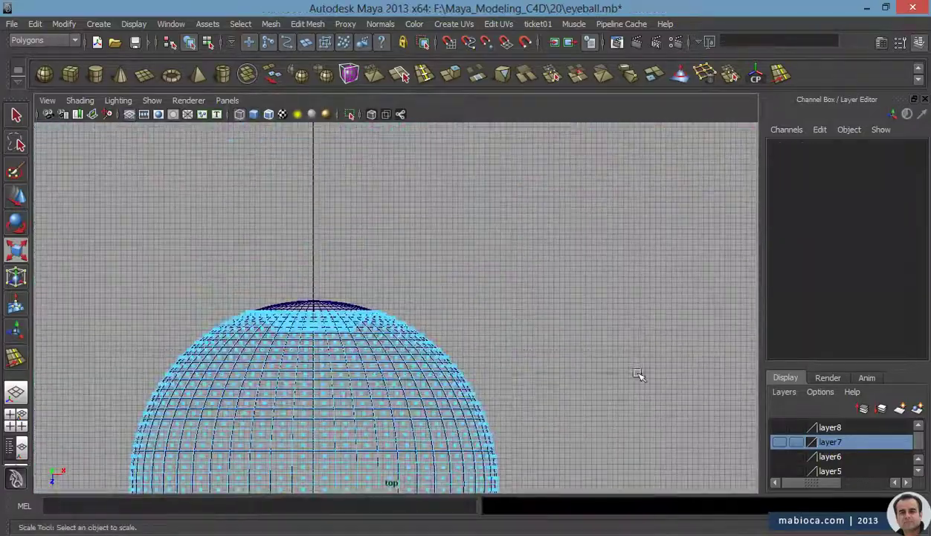
# Undo the face deletion on polySurface1 and reselect the whole outer shell
pyautogui.click(392, 321)
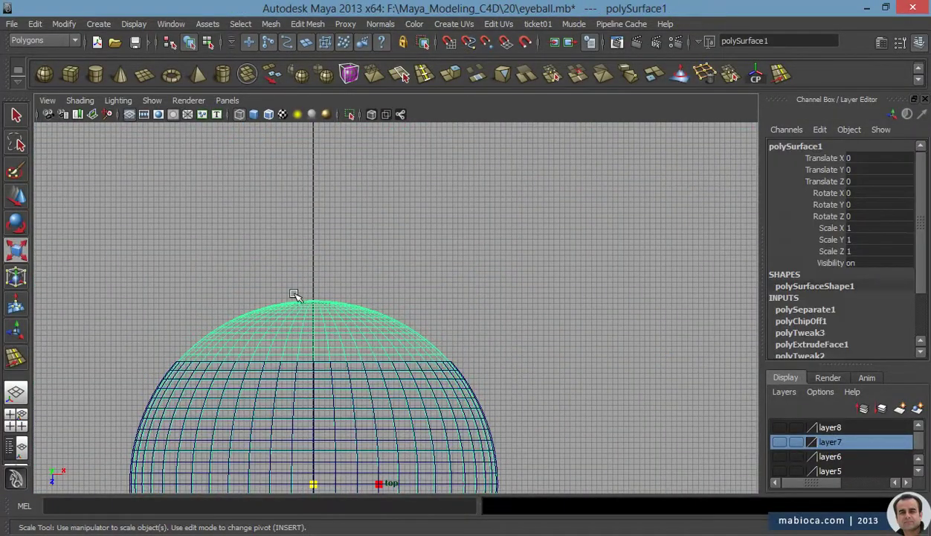
pyautogui.press('space')
pyautogui.press('space')
pyautogui.keyDown('alt'); pyautogui.moveTo(620, 261); pyautogui.dragTo(458, 290); pyautogui.keyUp('alt')
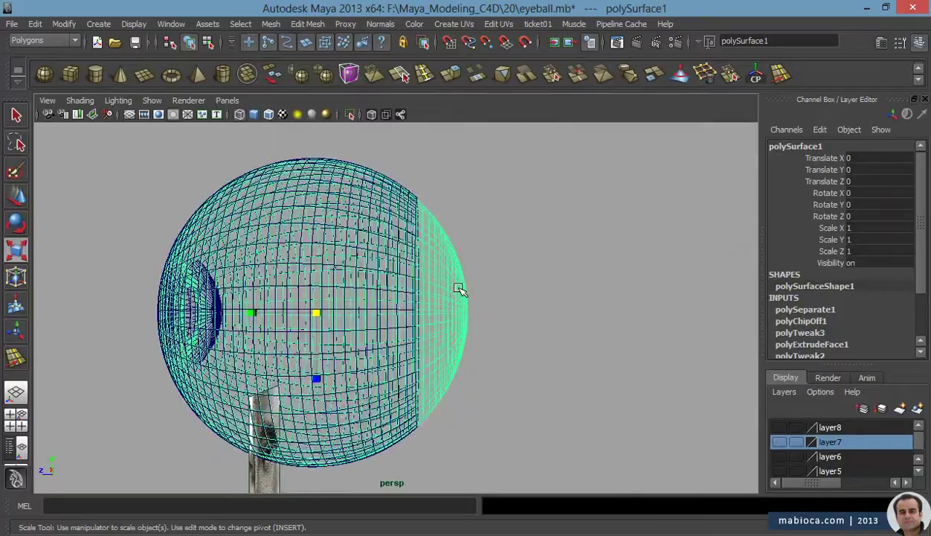
pyautogui.hotkey('ctrl', 'z')
pyautogui.hotkey('ctrl', 'z')
pyautogui.hotkey('shift', 'z')
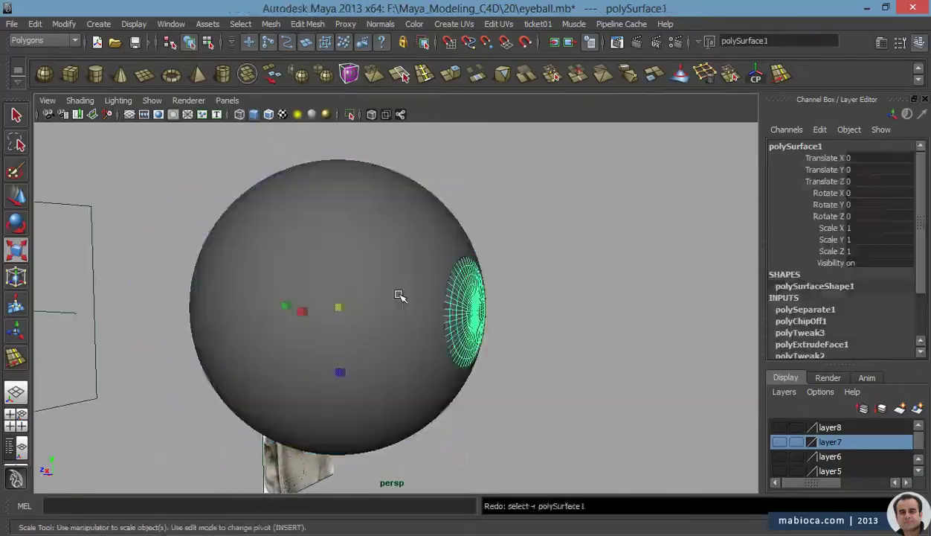
pyautogui.click(411, 293)
pyautogui.moveTo(411, 293)
pyautogui.keyDown('alt'); pyautogui.mouseDown(button='right')
pyautogui.moveTo(301, 234)
pyautogui.moveTo(506, 364)
pyautogui.mouseUp(button='right'); pyautogui.keyUp('alt')
pyautogui.press('r')
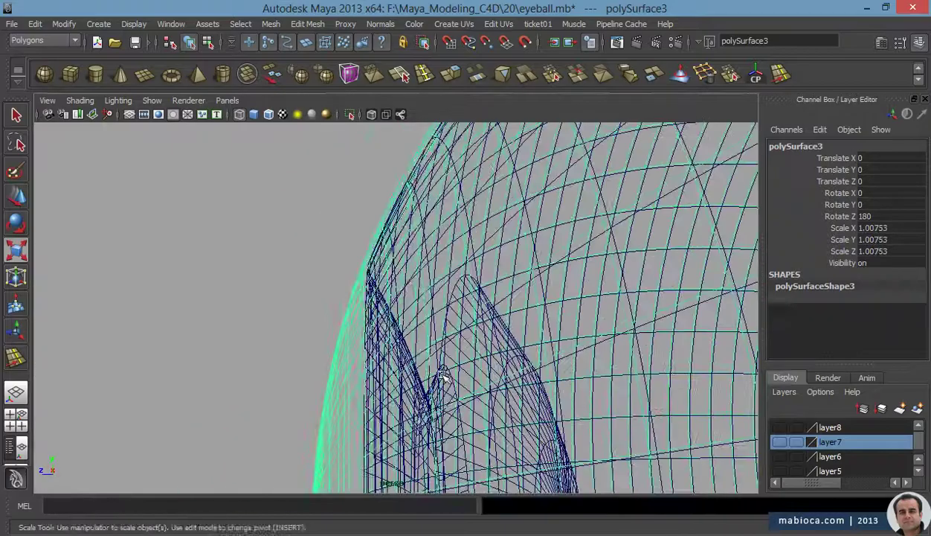
pyautogui.keyDown('alt'); pyautogui.moveTo(582, 360); pyautogui.dragTo(349, 333, button='right'); pyautogui.keyUp('alt')
pyautogui.keyDown('alt'); pyautogui.moveTo(293, 283); pyautogui.dragTo(497, 286); pyautogui.keyUp('alt')
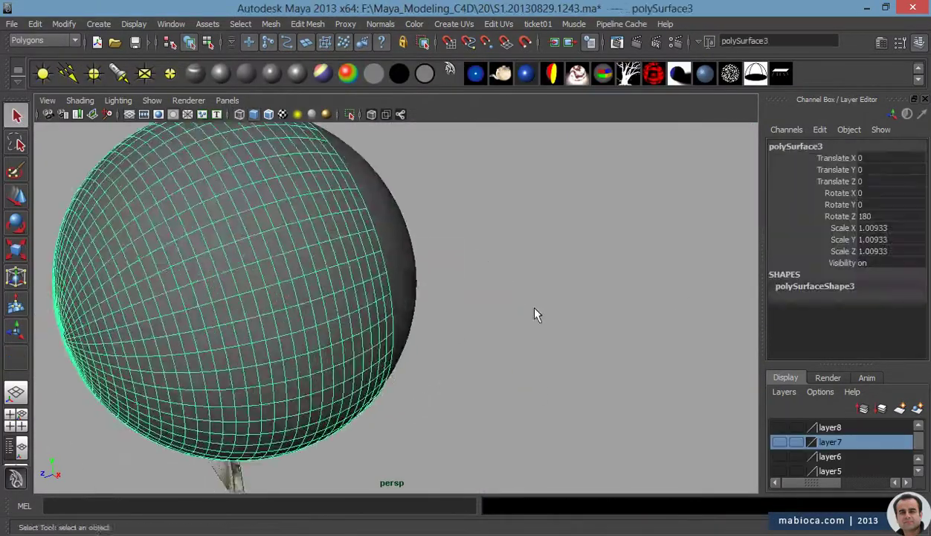
pyautogui.keyDown('alt'); pyautogui.moveTo(502, 316); pyautogui.dragTo(576, 258, button='right'); pyautogui.keyUp('alt')
pyautogui.moveTo(291, 333)
pyautogui.keyDown('alt'); pyautogui.mouseDown()
pyautogui.moveTo(252, 357)
pyautogui.moveTo(283, 350)
pyautogui.mouseUp(); pyautogui.keyUp('alt')
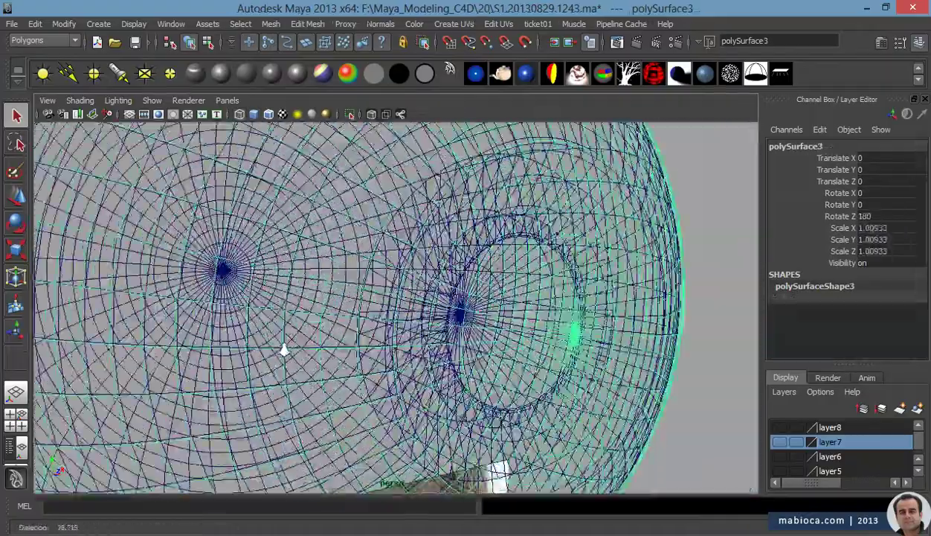
# Assign the shell a new Lambert material with raised Transparency
pyautogui.moveTo(380, 275); pyautogui.dragTo(387, 439, button='right')
pyautogui.moveTo(196, 266); pyautogui.dragTo(255, 266)
pyautogui.click(324, 38)
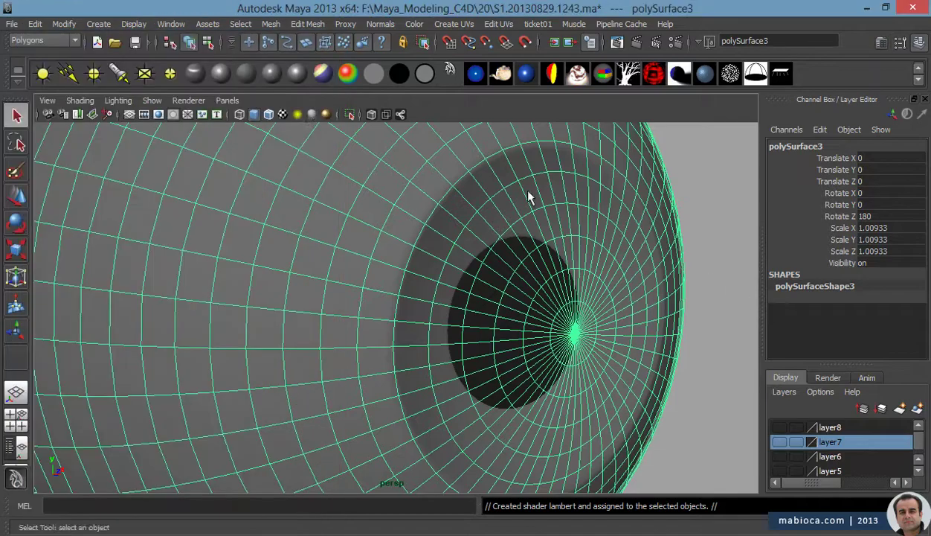
pyautogui.moveTo(530, 197)
pyautogui.keyDown('alt'); pyautogui.mouseDown()
pyautogui.moveTo(536, 311)
pyautogui.moveTo(561, 390)
pyautogui.mouseUp(); pyautogui.keyUp('alt')
pyautogui.scroll(3, 561, 390)
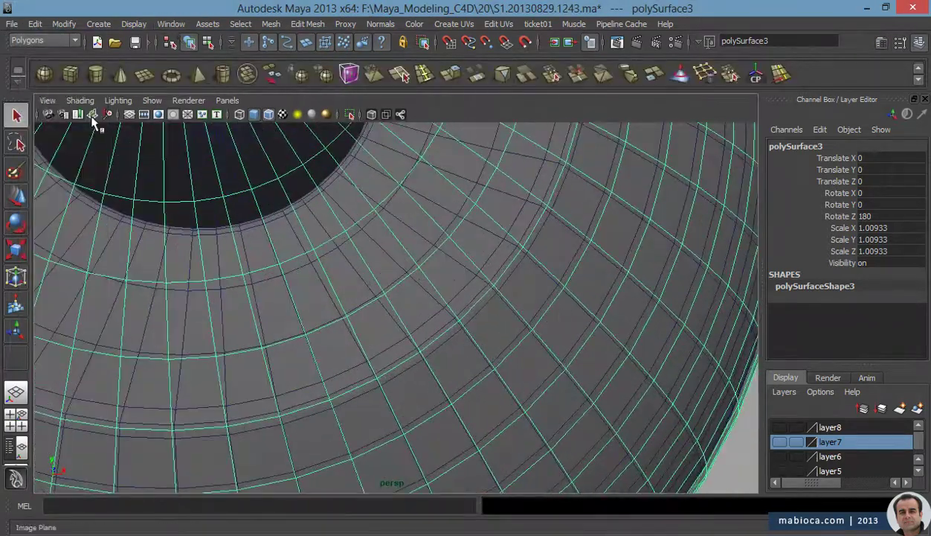
# Add an edge loop around the iris on the shell and select the front faces
pyautogui.click(307, 23)
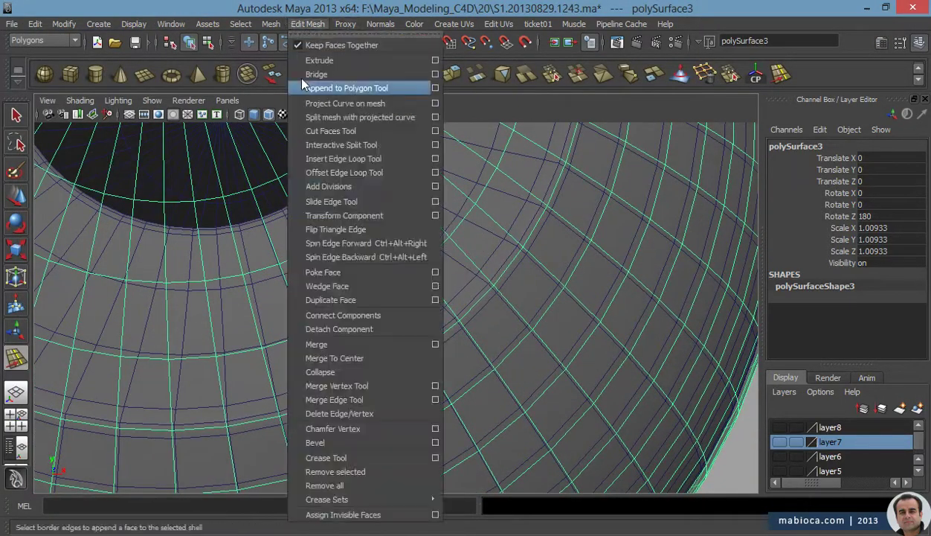
pyautogui.click(357, 178)
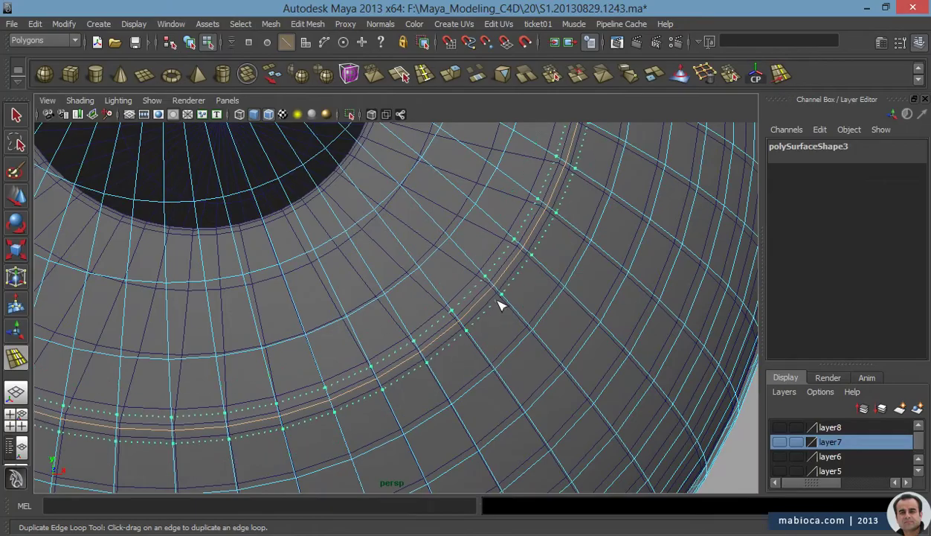
pyautogui.scroll(-5, 498, 305)
pyautogui.press('w')
pyautogui.moveTo(478, 192); pyautogui.dragTo(483, 195, button='right')
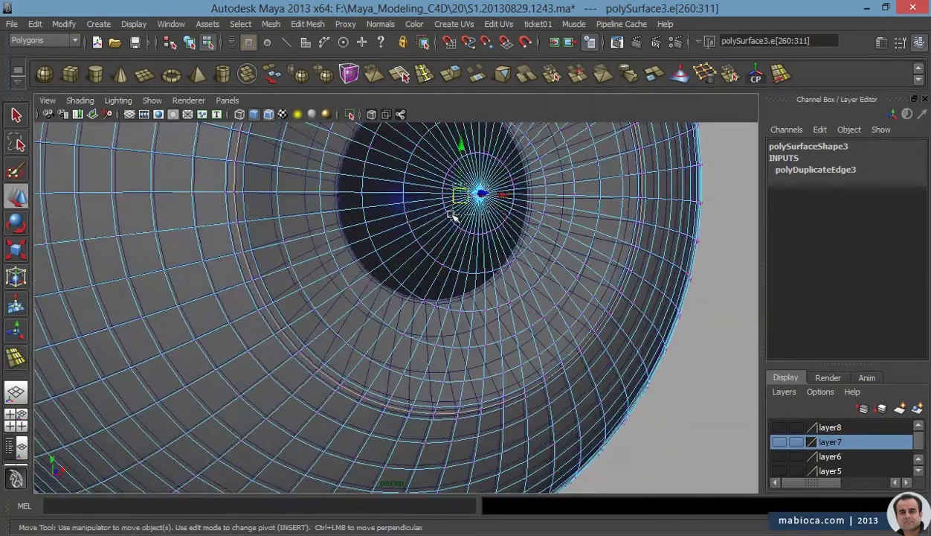
pyautogui.keyDown('alt'); pyautogui.moveTo(484, 195); pyautogui.dragTo(470, 240, button='middle'); pyautogui.keyUp('alt')
pyautogui.moveTo(467, 238); pyautogui.dragTo(301, 239)
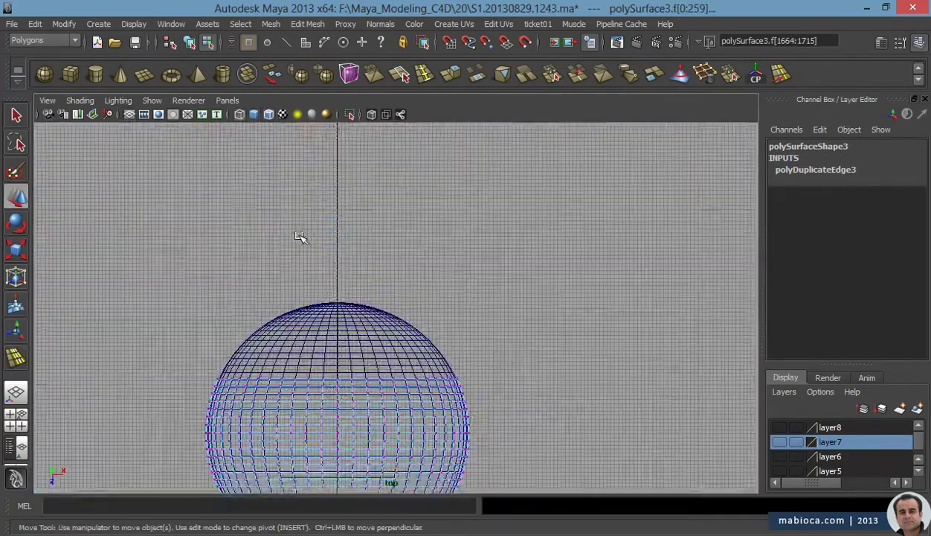
# Move the front faces outward in top view to form a cornea bulge
pyautogui.press('f')
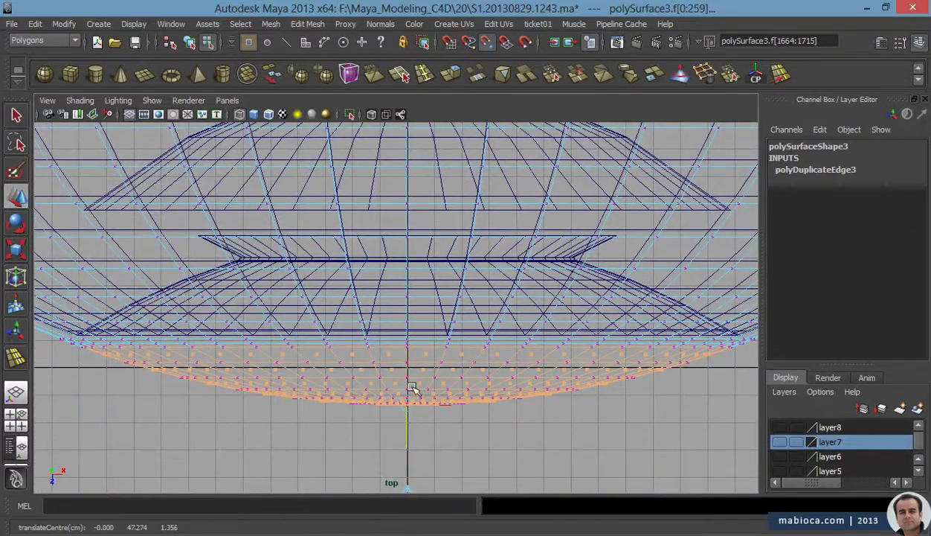
pyautogui.keyDown('alt'); pyautogui.moveTo(417, 348); pyautogui.dragTo(469, 276, button='middle'); pyautogui.keyUp('alt')
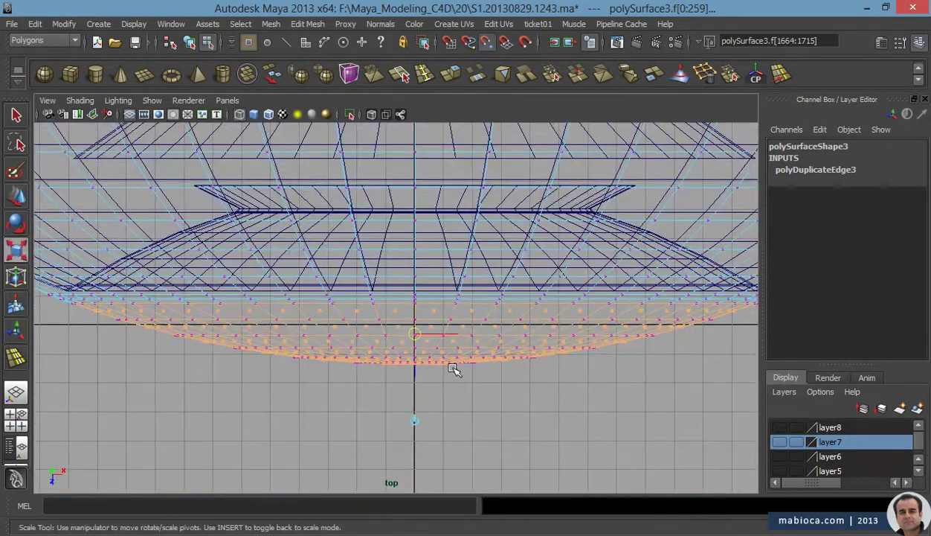
pyautogui.scroll(-3, 417, 374)
pyautogui.scroll(-2, 408, 370)
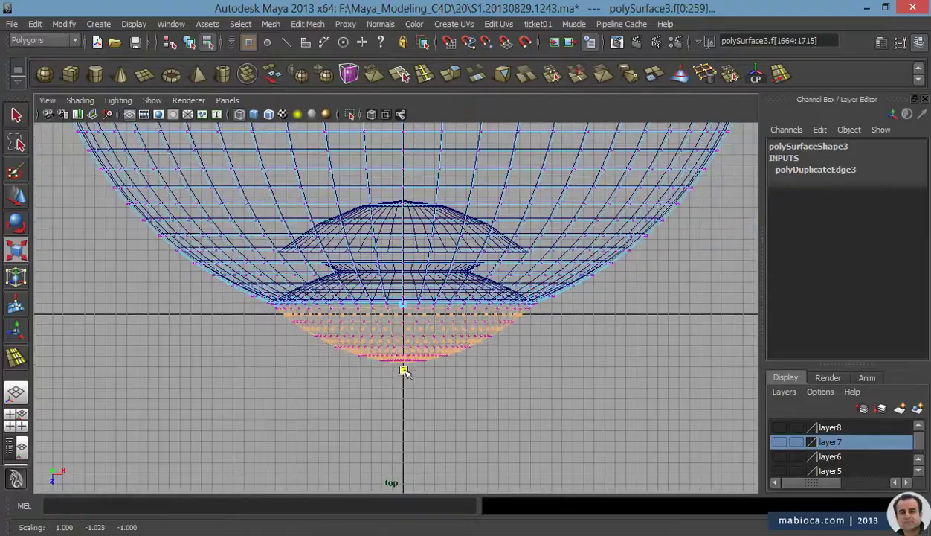
pyautogui.moveTo(408, 370); pyautogui.dragTo(406, 194)
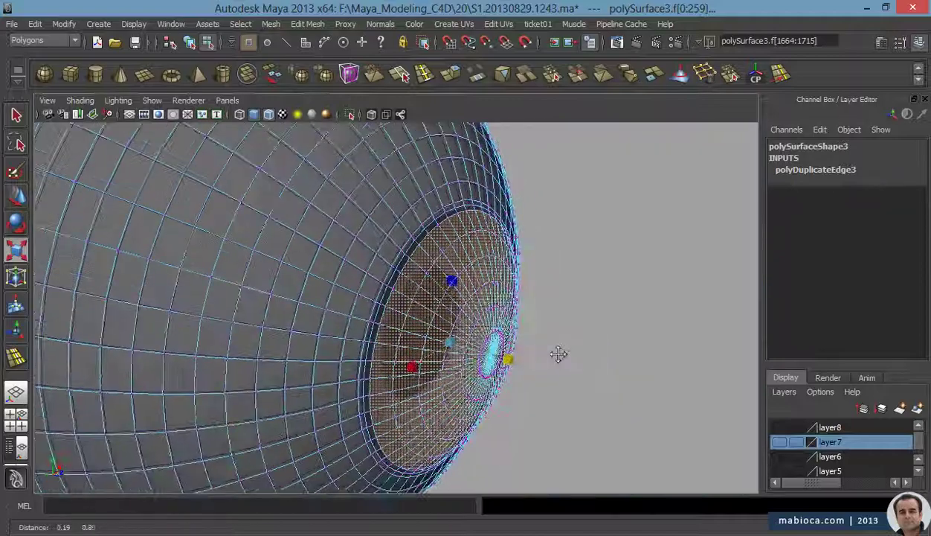
# Delete the extra edge loop near the iris and check the shell from the front
pyautogui.moveTo(433, 235); pyautogui.dragTo(443, 160, button='right')
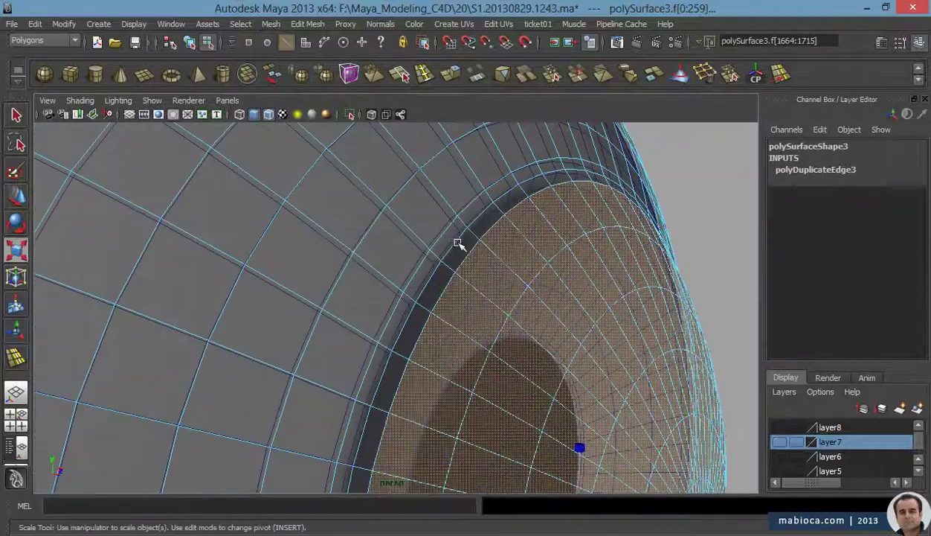
pyautogui.press('Delete')
pyautogui.keyDown('alt'); pyautogui.moveTo(460, 245); pyautogui.dragTo(595, 215); pyautogui.keyUp('alt')
pyautogui.press('r')
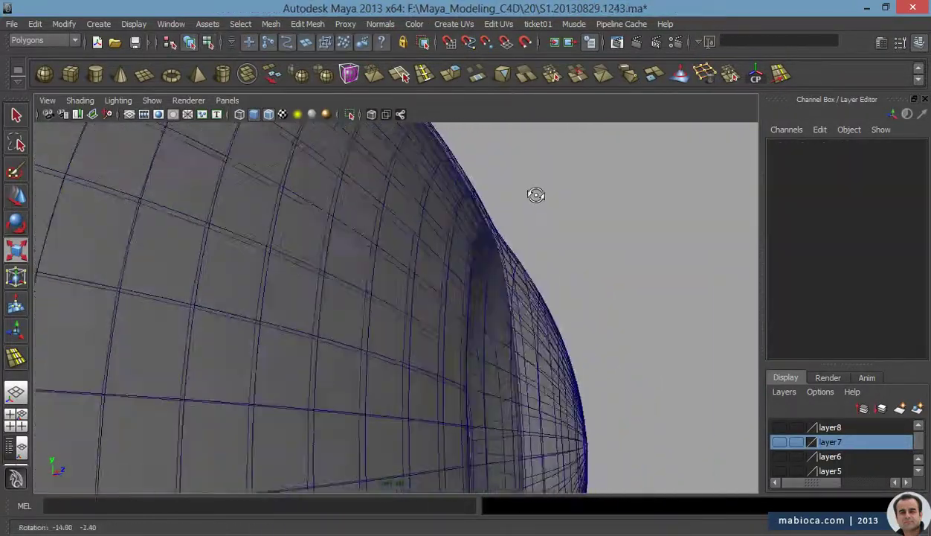
pyautogui.click(497, 253)
pyautogui.press('F10')
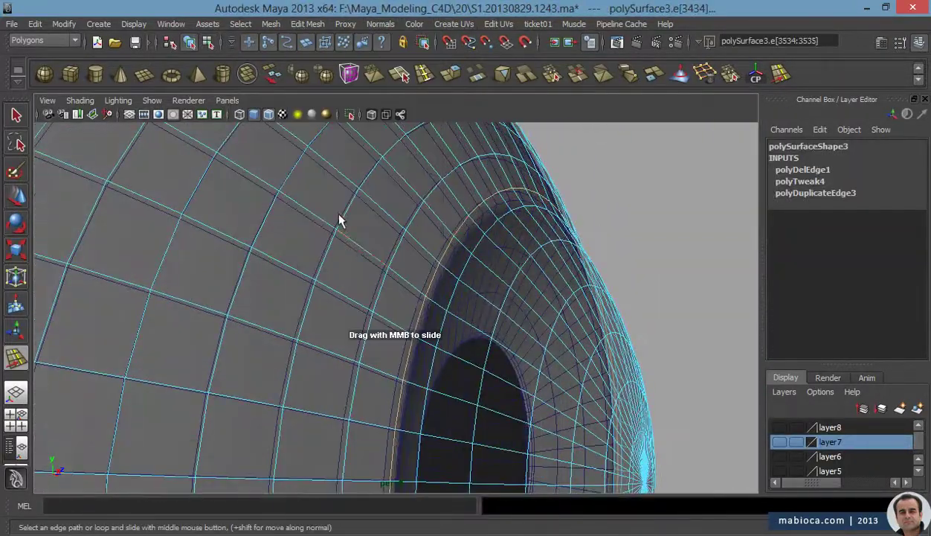
pyautogui.keyDown('alt'); pyautogui.moveTo(332, 238); pyautogui.dragTo(520, 238); pyautogui.keyUp('alt')
pyautogui.click(586, 241)
pyautogui.moveTo(586, 241)
pyautogui.keyDown('alt'); pyautogui.mouseDown()
pyautogui.moveTo(215, 276)
pyautogui.moveTo(351, 241)
pyautogui.mouseUp(); pyautogui.keyUp('alt')
pyautogui.click(486, 290)
pyautogui.moveTo(458, 272); pyautogui.dragTo(603, 482, button='right')
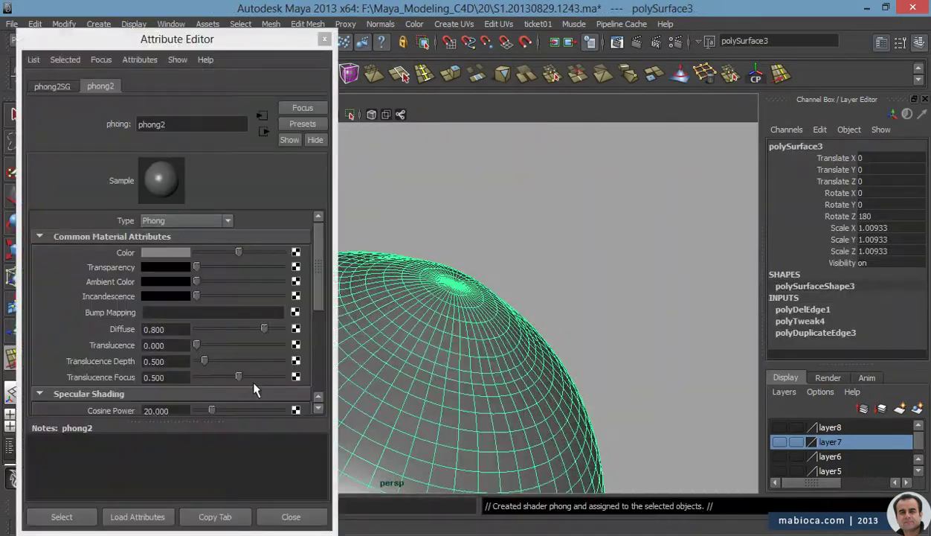
pyautogui.scroll(-4, 254, 389)
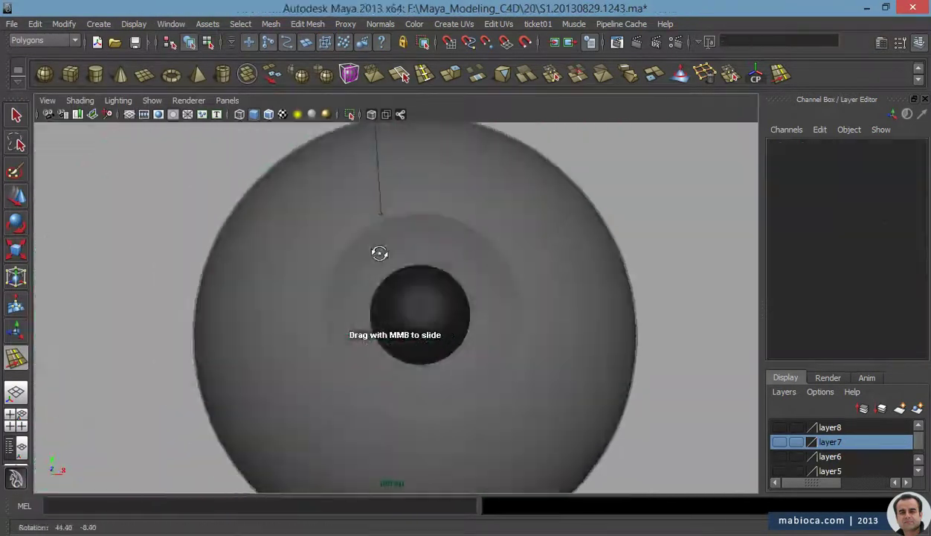
pyautogui.keyDown('alt'); pyautogui.moveTo(380, 264); pyautogui.dragTo(266, 199); pyautogui.keyUp('alt')
pyautogui.keyDown('alt'); pyautogui.moveTo(395, 410); pyautogui.dragTo(442, 388); pyautogui.keyUp('alt')
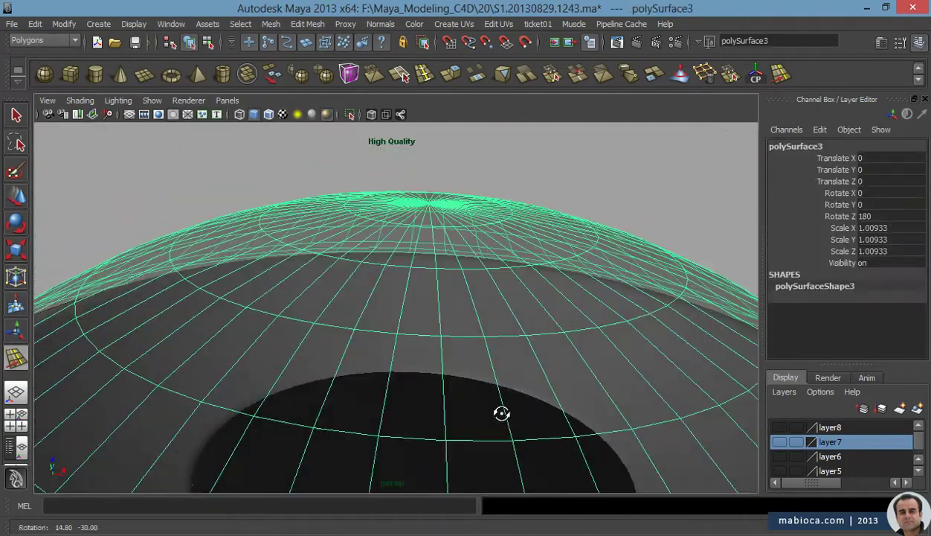
pyautogui.moveTo(501, 414)
pyautogui.keyDown('alt'); pyautogui.mouseDown()
pyautogui.moveTo(476, 417)
pyautogui.moveTo(513, 333)
pyautogui.moveTo(440, 333)
pyautogui.moveTo(395, 369)
pyautogui.moveTo(465, 267)
pyautogui.mouseUp(); pyautogui.keyUp('alt')
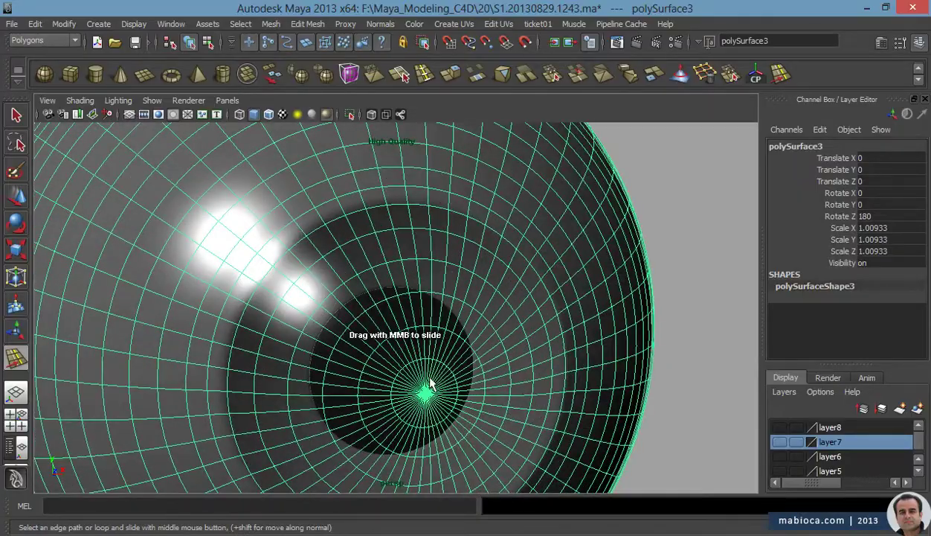
pyautogui.moveTo(439, 399)
pyautogui.keyDown('alt'); pyautogui.mouseDown()
pyautogui.moveTo(654, 401)
pyautogui.moveTo(386, 350)
pyautogui.moveTo(390, 322)
pyautogui.moveTo(404, 336)
pyautogui.mouseUp(); pyautogui.keyUp('alt')
pyautogui.hotkey('ctrl', 'z')
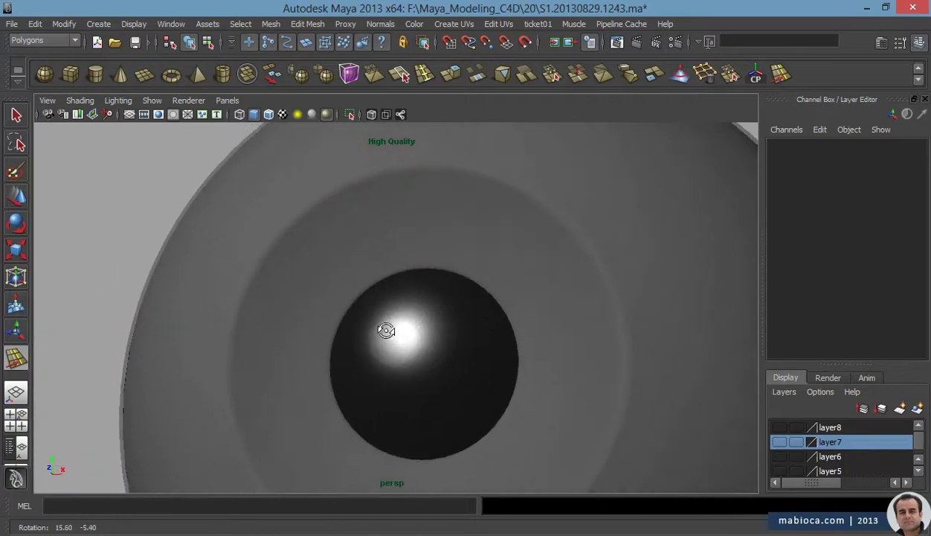
pyautogui.hotkey('ctrl', 'z')
pyautogui.hotkey('ctrl', 'z')
pyautogui.hotkey('ctrl', 'z')
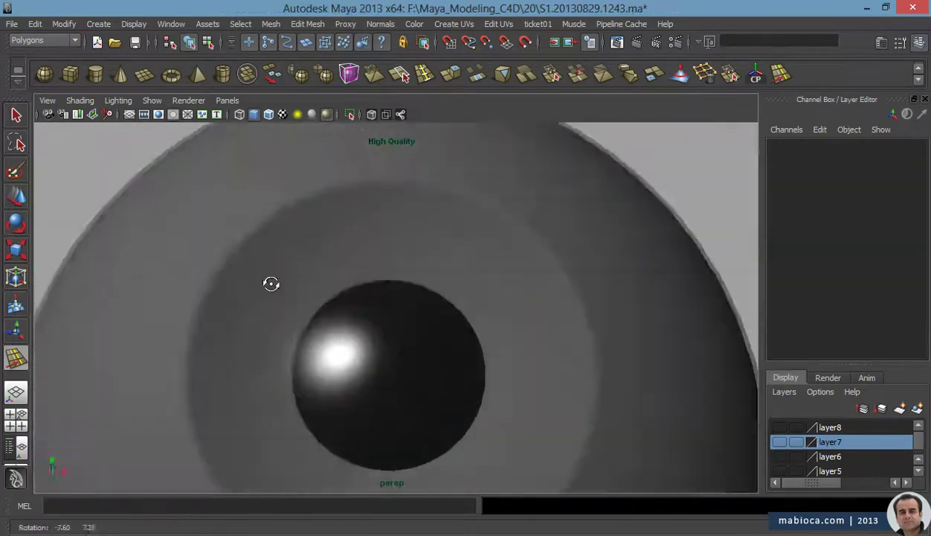
pyautogui.keyDown('alt'); pyautogui.moveTo(270, 282); pyautogui.dragTo(262, 335); pyautogui.keyUp('alt')
pyautogui.scroll(-3, 410, 374)
pyautogui.scroll(-2, 347, 357)
pyautogui.scroll(5, 347, 358)
pyautogui.moveTo(348, 358)
pyautogui.keyDown('alt'); pyautogui.mouseDown()
pyautogui.moveTo(570, 349)
pyautogui.moveTo(538, 354)
pyautogui.mouseUp(); pyautogui.keyUp('alt')
pyautogui.click(537, 355)
pyautogui.scroll(5, 625, 313)
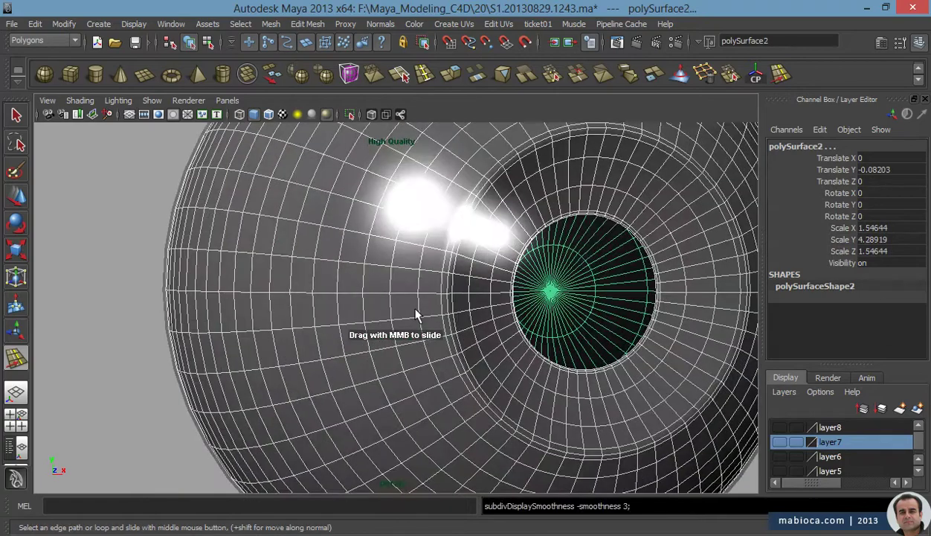
pyautogui.scroll(-5, 415, 315)
pyautogui.moveTo(370, 362)
pyautogui.keyDown('alt'); pyautogui.mouseDown()
pyautogui.moveTo(343, 377)
pyautogui.moveTo(353, 360)
pyautogui.moveTo(751, 344)
pyautogui.mouseUp(); pyautogui.keyUp('alt')
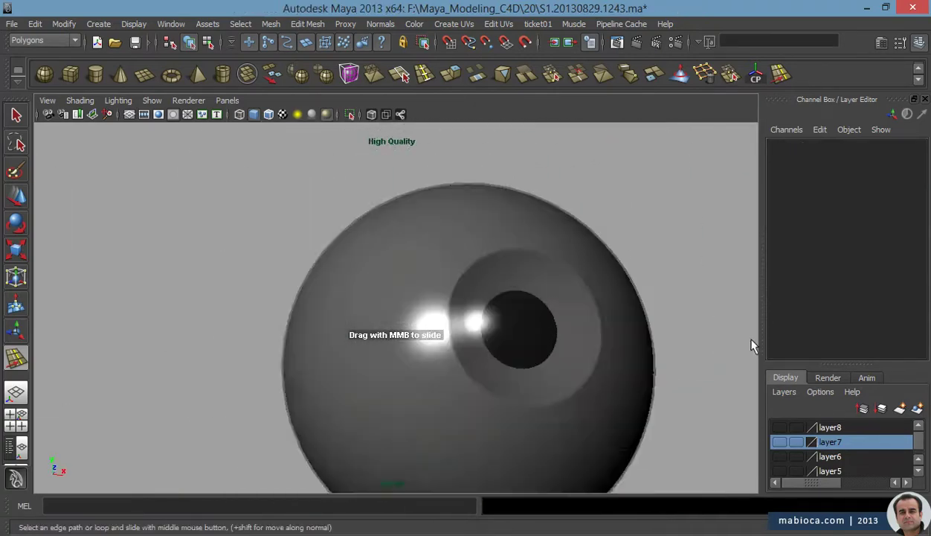
pyautogui.click(430, 248)
# Separate the eyeball mesh and apply a planar UV projection to the eye part
pyautogui.scroll(3, 431, 248)
pyautogui.click(917, 408)
pyautogui.click(273, 75)
pyautogui.rightClick(602, 290)
pyautogui.scroll(-3, 602, 290)
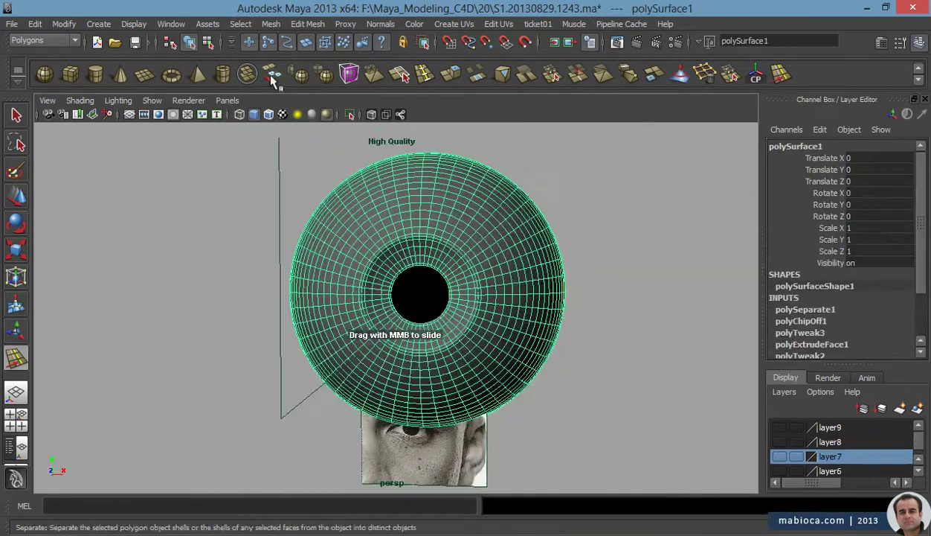
pyautogui.click(573, 45)
pyautogui.click(796, 310)
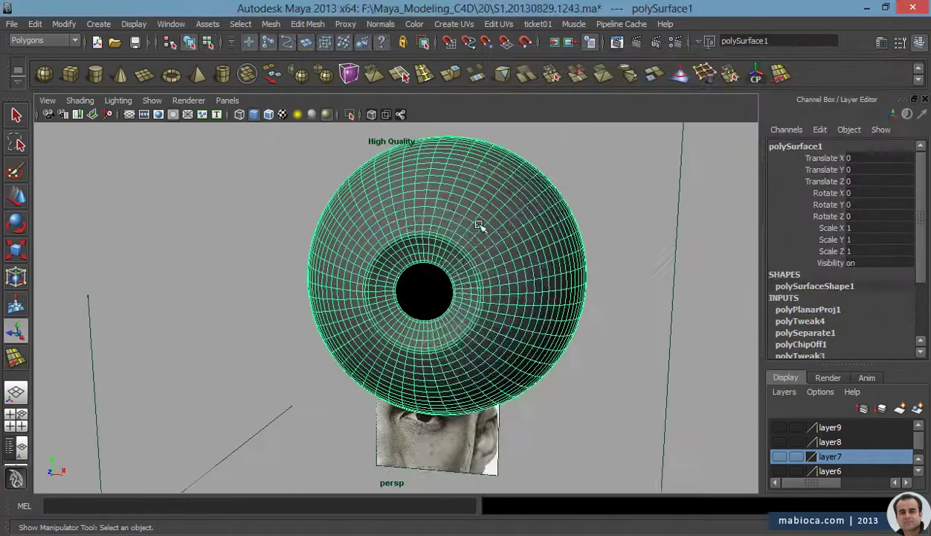
# Assign a Phong material with the iris image as a File texture on Color
pyautogui.click(574, 422)
pyautogui.click(186, 220)
pyautogui.click(171, 314)
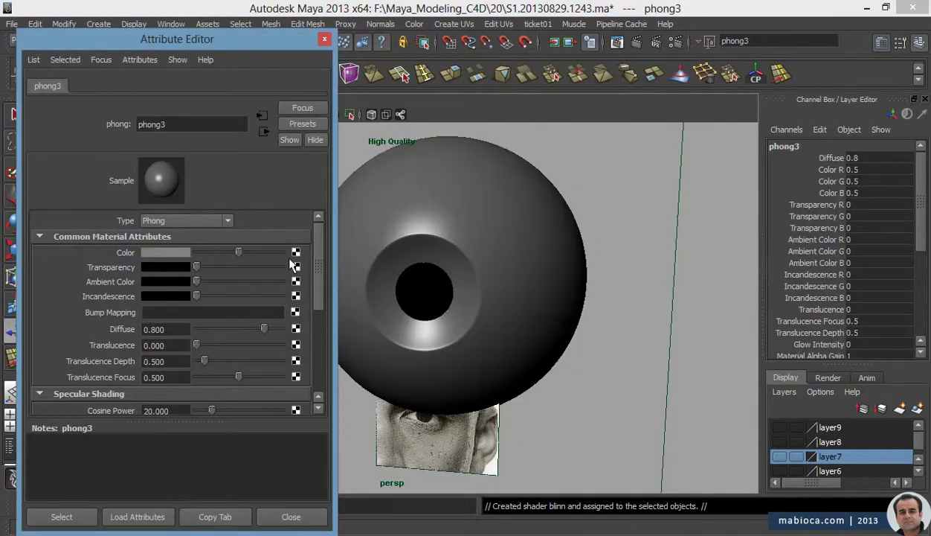
pyautogui.click(295, 253)
pyautogui.click(505, 439)
pyautogui.click(94, 198)
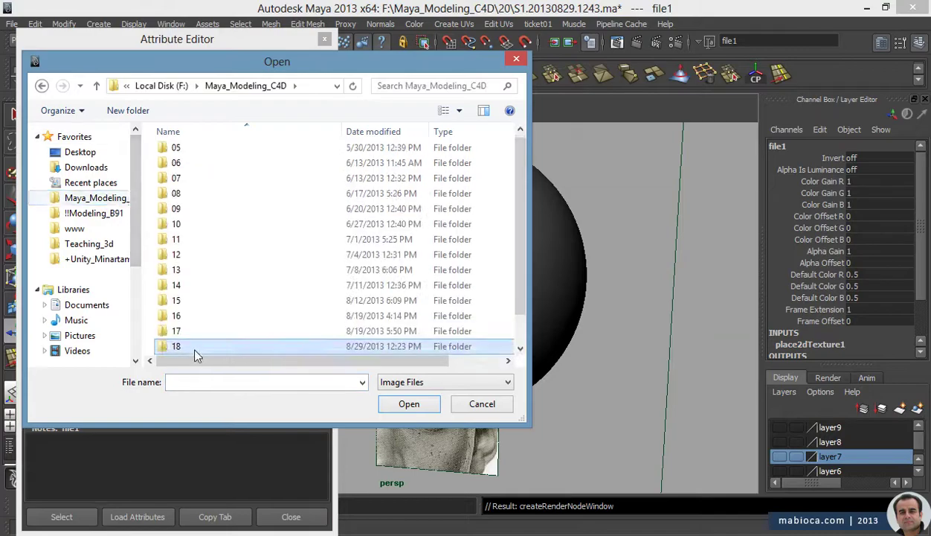
pyautogui.press('Escape')
pyautogui.hotkey('ctrl', 'a')
pyautogui.click(536, 283)
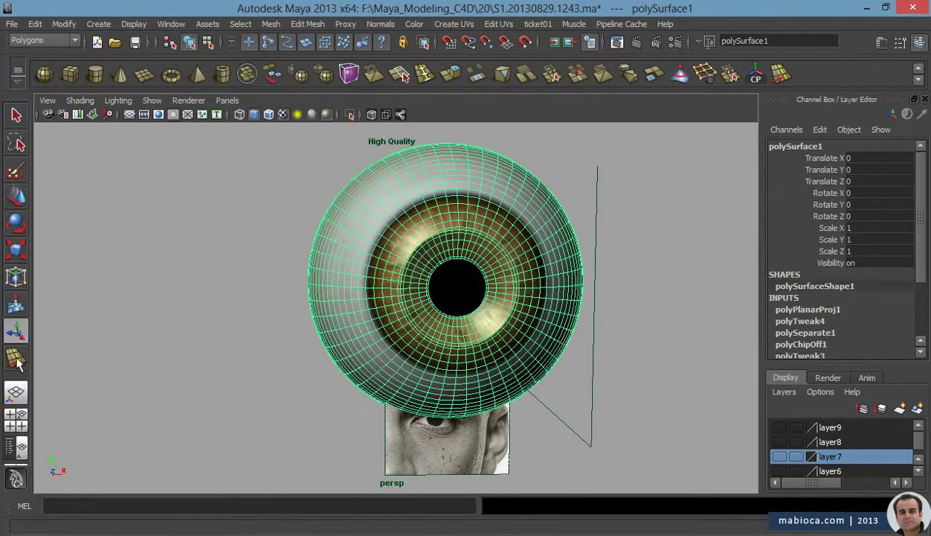
# In default-quality shading, scale the iris projection's width and height together to about 41.44
pyautogui.press('t')
pyautogui.press('f')
pyautogui.click(188, 99)
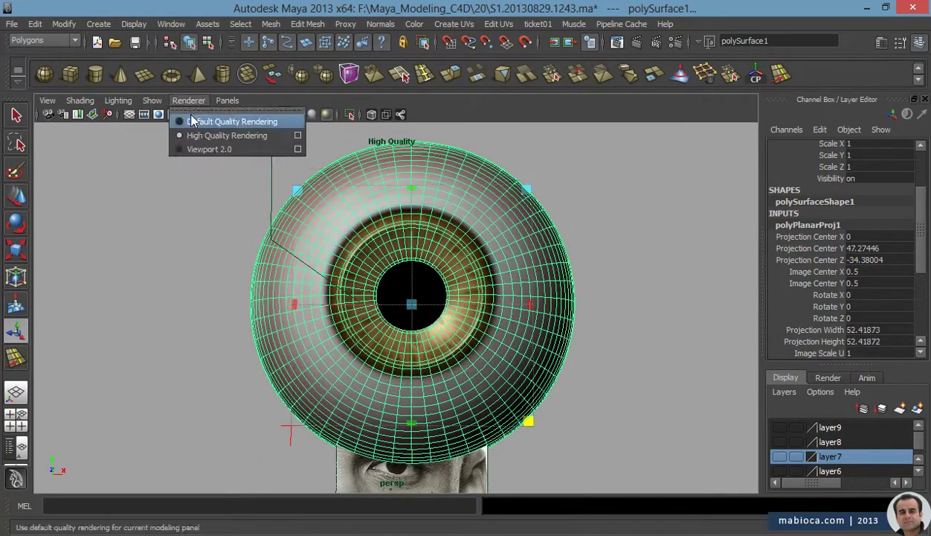
pyautogui.click(228, 126)
pyautogui.scroll(3, 520, 266)
pyautogui.moveTo(520, 266)
pyautogui.keyDown('alt'); pyautogui.mouseDown()
pyautogui.moveTo(633, 239)
pyautogui.moveTo(350, 310)
pyautogui.moveTo(503, 490)
pyautogui.moveTo(619, 301)
pyautogui.moveTo(547, 275)
pyautogui.mouseUp(); pyautogui.keyUp('alt')
pyautogui.scroll(1, 625, 231)
pyautogui.scroll(2, 547, 274)
pyautogui.scroll(-1, 891, 279)
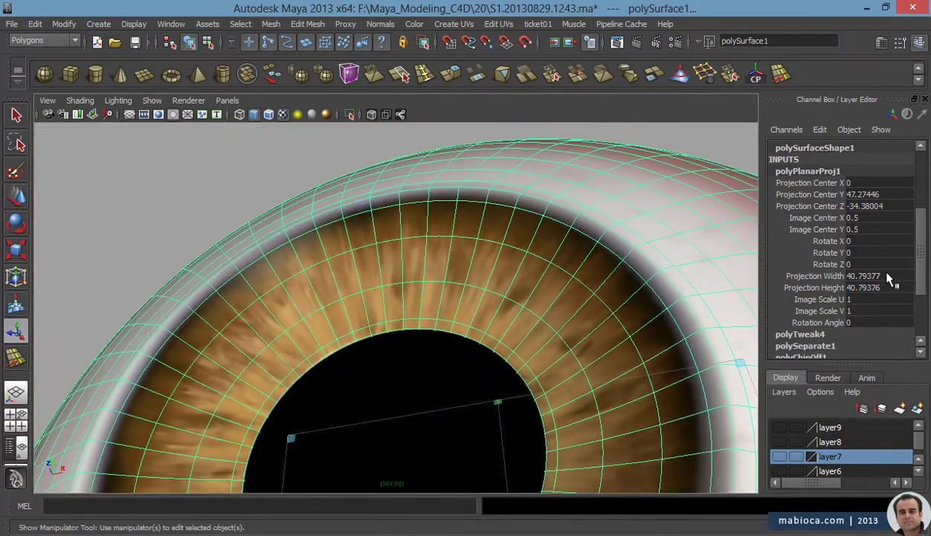
pyautogui.moveTo(888, 275); pyautogui.dragTo(883, 288)
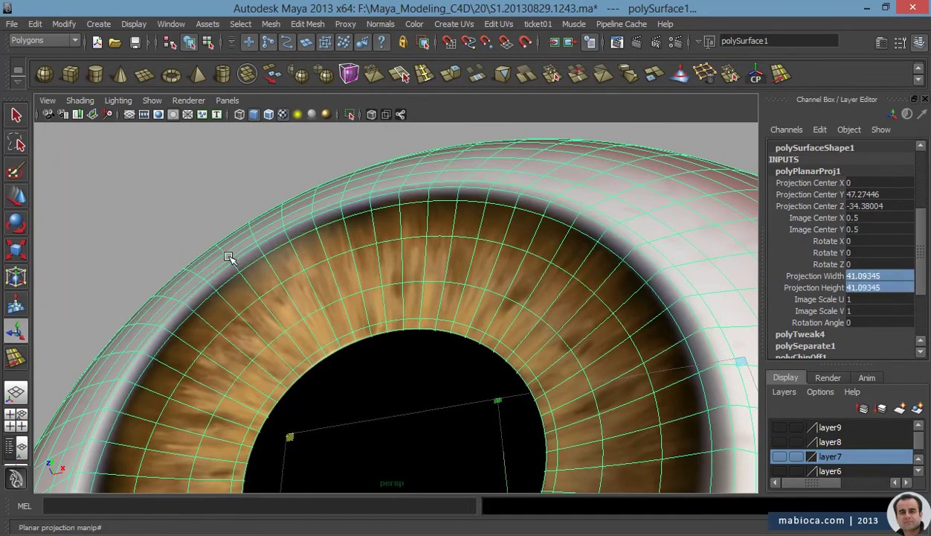
# Switch the viewport back to High Quality rendering and select the eye mesh front-on
pyautogui.keyDown('alt'); pyautogui.moveTo(229, 257); pyautogui.dragTo(900, 287); pyautogui.keyUp('alt')
pyautogui.scroll(-5, 441, 317)
pyautogui.click(188, 99)
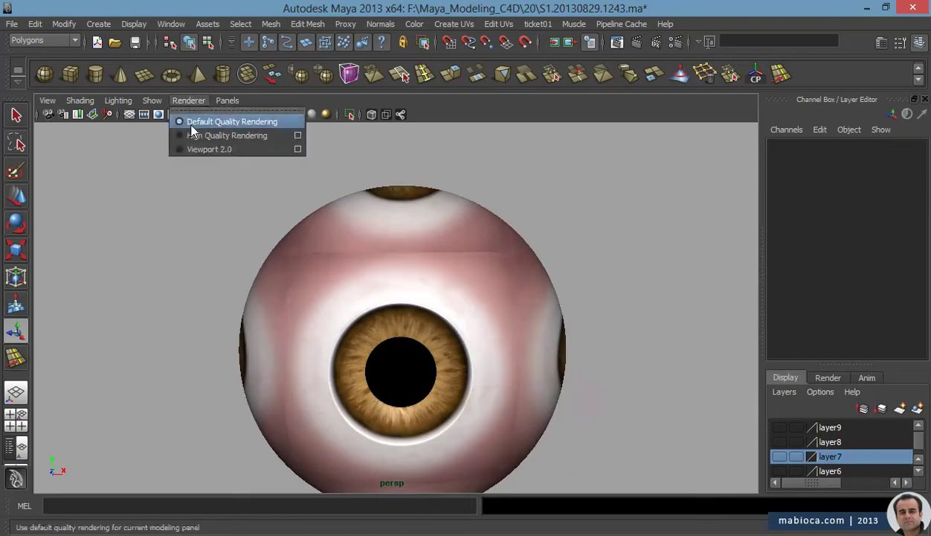
pyautogui.click(197, 137)
pyautogui.keyDown('alt'); pyautogui.moveTo(474, 316); pyautogui.dragTo(535, 248); pyautogui.keyUp('alt')
pyautogui.click(525, 288)
pyautogui.keyDown('alt'); pyautogui.moveTo(526, 287); pyautogui.dragTo(416, 254); pyautogui.keyUp('alt')
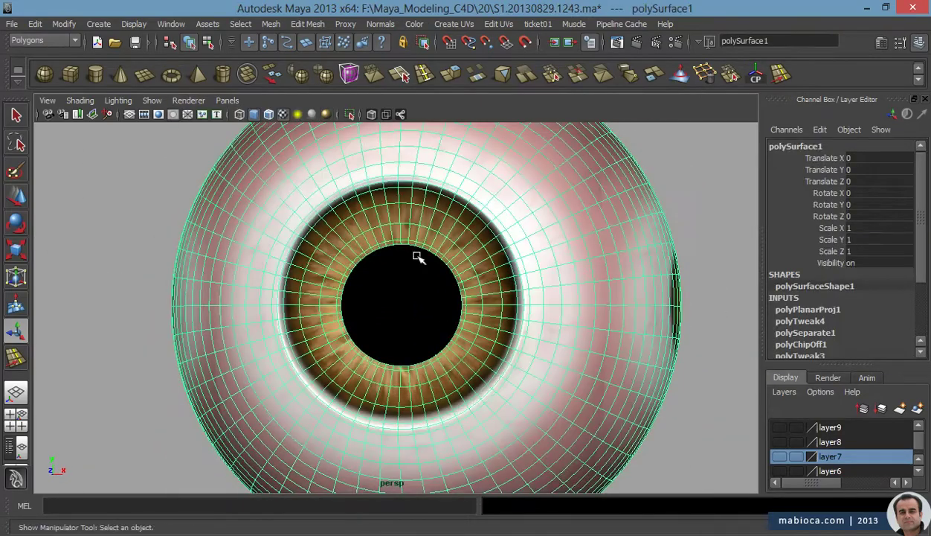
# Nudge the planar projection to centre the iris on the pupil, then clear the selection
pyautogui.click(788, 312)
pyautogui.keyDown('alt'); pyautogui.moveTo(419, 316); pyautogui.dragTo(418, 296); pyautogui.keyUp('alt')
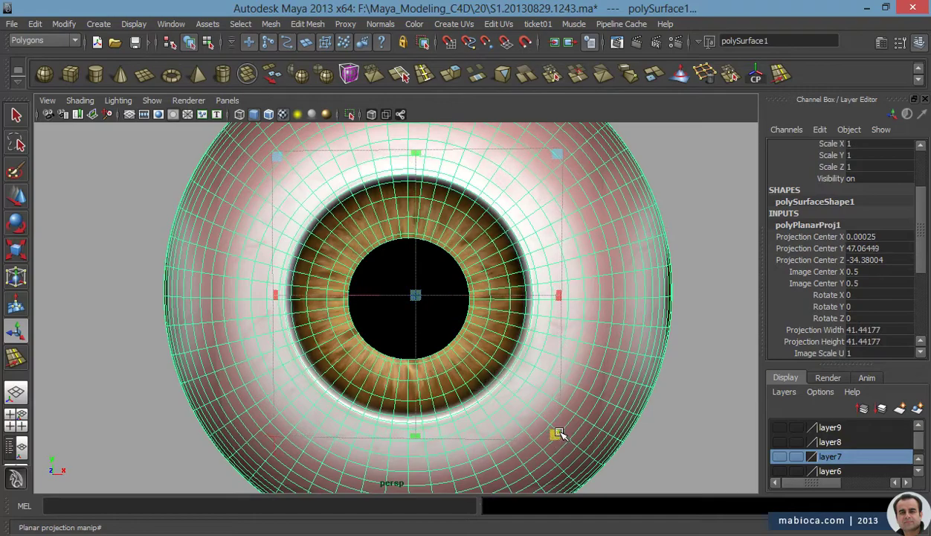
pyautogui.moveTo(433, 328)
pyautogui.keyDown('alt'); pyautogui.mouseDown()
pyautogui.moveTo(418, 288)
pyautogui.moveTo(582, 292)
pyautogui.mouseUp(); pyautogui.keyUp('alt')
pyautogui.click(582, 292)
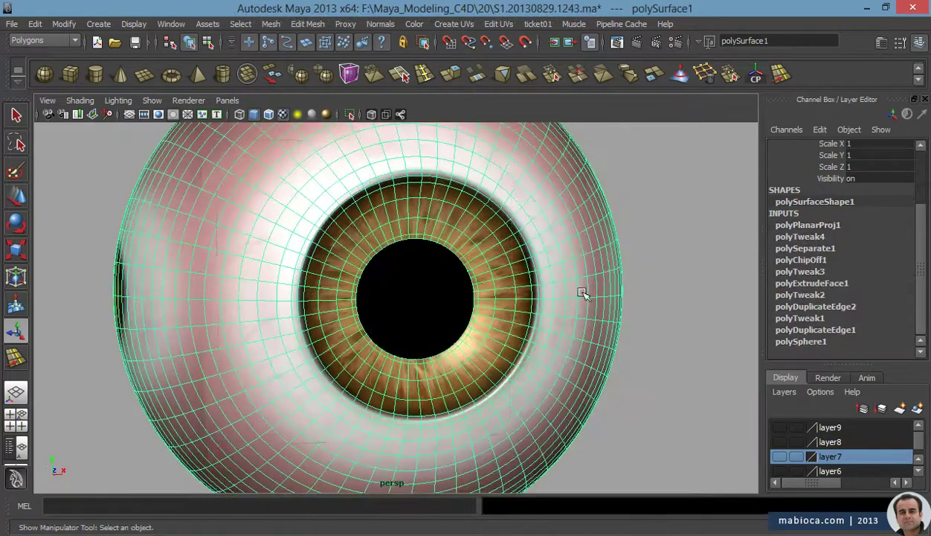
pyautogui.click(192, 135)
pyautogui.scroll(-5, 461, 272)
# Turn on layer8 and layer9 to show the eye sitting inside the eyelid mesh
pyautogui.click(779, 427)
pyautogui.click(779, 441)
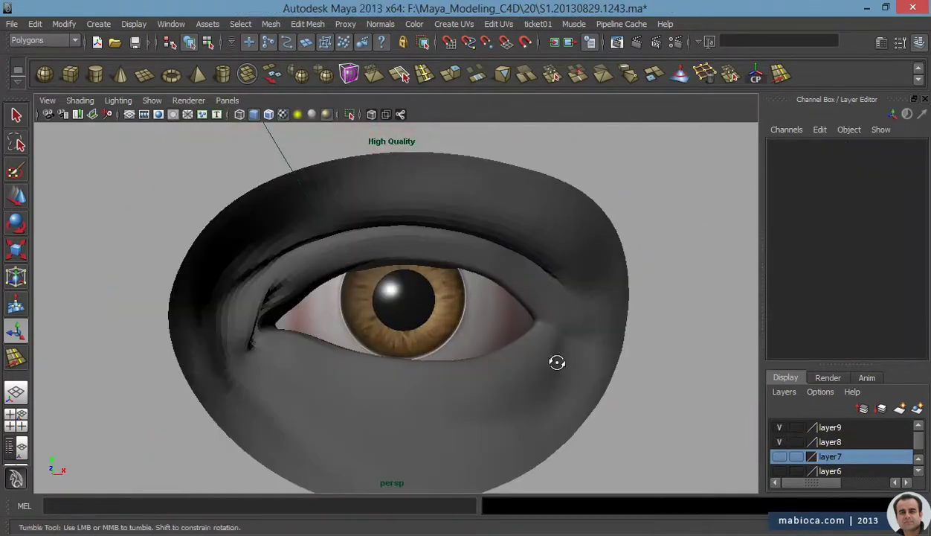
pyautogui.keyDown('alt'); pyautogui.moveTo(556, 361); pyautogui.dragTo(396, 352); pyautogui.keyUp('alt')
pyautogui.moveTo(396, 351)
pyautogui.keyDown('alt'); pyautogui.mouseDown(button='right')
pyautogui.moveTo(580, 298)
pyautogui.moveTo(343, 322)
pyautogui.mouseUp(button='right'); pyautogui.keyUp('alt')
pyautogui.keyDown('alt'); pyautogui.moveTo(343, 322); pyautogui.dragTo(426, 345); pyautogui.keyUp('alt')
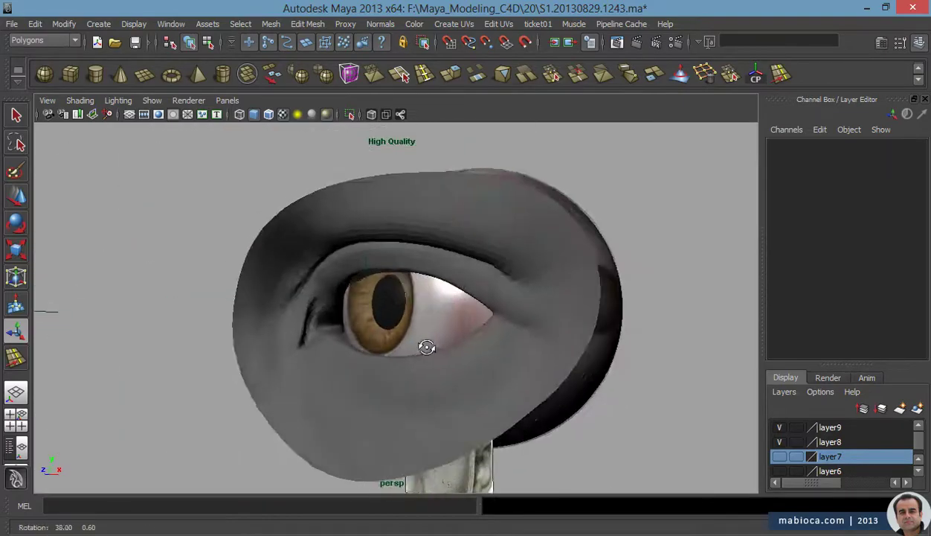
# Soften the edges of eyelid pPipe1_3 and give it a new Blinn with eccentricity 0.504
pyautogui.click(417, 223)
pyautogui.click(380, 24)
pyautogui.click(403, 159)
pyautogui.click(586, 156)
pyautogui.moveTo(484, 206)
pyautogui.mouseDown(button='right')
pyautogui.moveTo(520, 424)
pyautogui.moveTo(589, 423)
pyautogui.mouseUp(button='right')
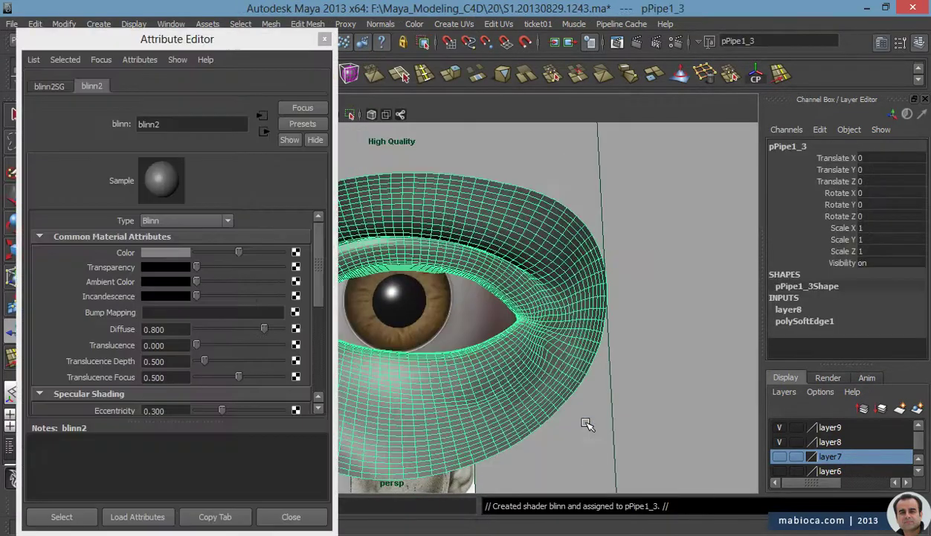
pyautogui.scroll(-5, 239, 316)
pyautogui.moveTo(234, 279); pyautogui.dragTo(239, 279)
pyautogui.scroll(3, 180, 268)
# Set the Blinn's colour to pale pink and view the whole eye model
pyautogui.click(179, 253)
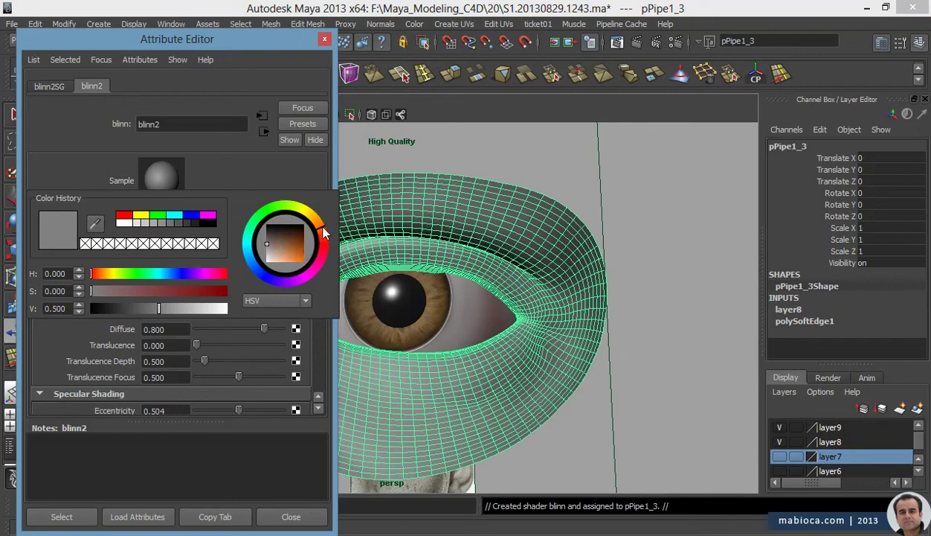
pyautogui.moveTo(325, 249); pyautogui.dragTo(267, 247)
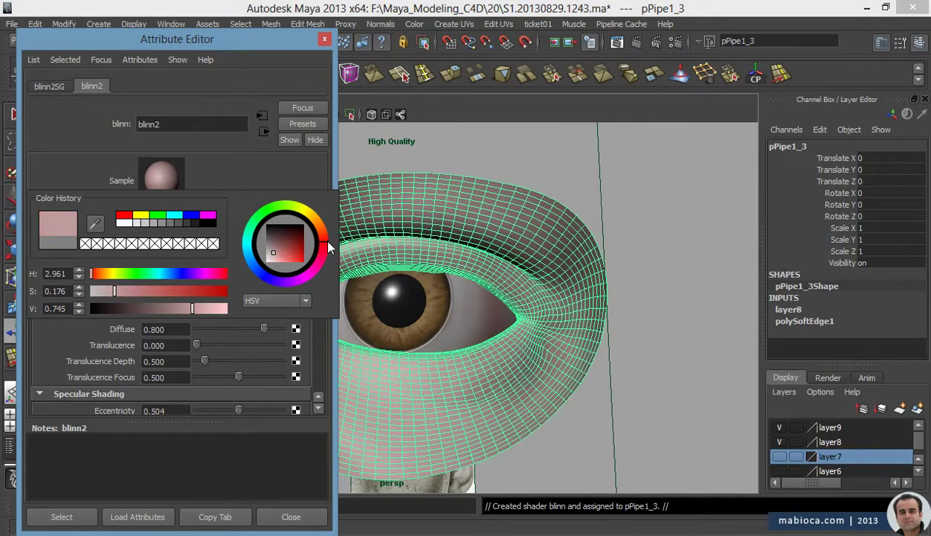
pyautogui.click(165, 252)
pyautogui.click(324, 39)
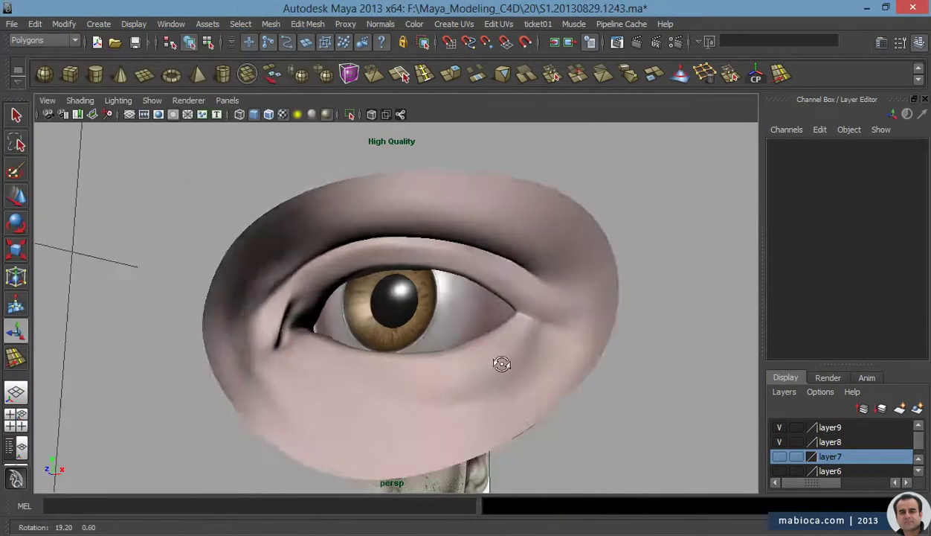
pyautogui.keyDown('alt'); pyautogui.moveTo(499, 364); pyautogui.dragTo(270, 315); pyautogui.keyUp('alt')
pyautogui.moveTo(239, 307)
pyautogui.keyDown('alt'); pyautogui.mouseDown(button='right')
pyautogui.moveTo(450, 351)
pyautogui.moveTo(321, 318)
pyautogui.mouseUp(button='right'); pyautogui.keyUp('alt')
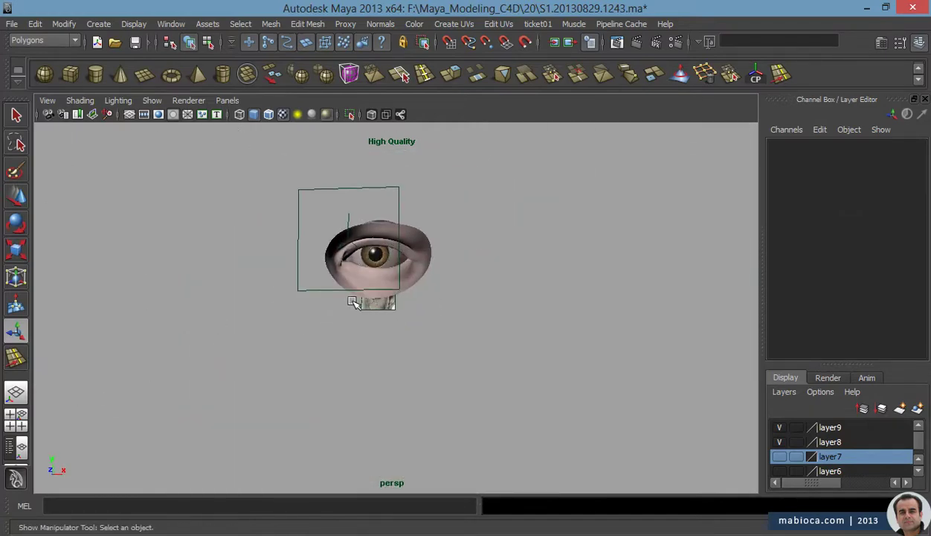